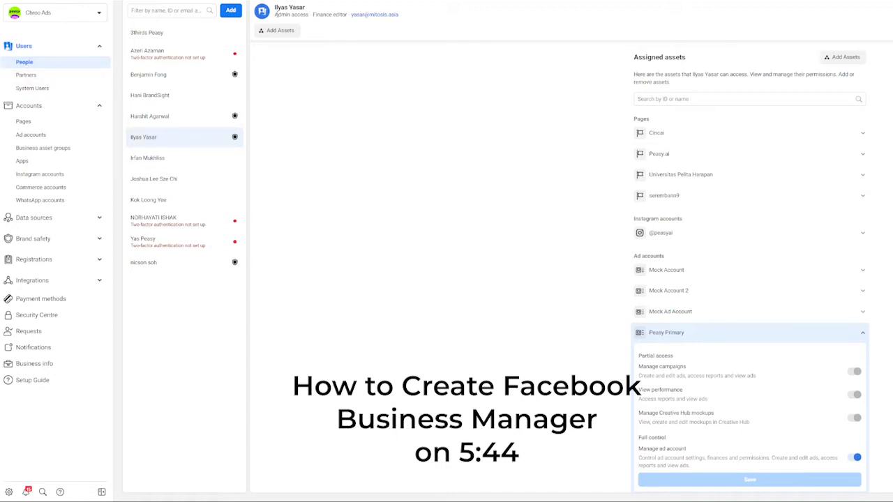
- Highlight the person's admin access, then start removing Peasy Primary and cancel so it stays assigned
{"action": "left_click_drag", "start_coordinate": [277, 14], "coordinate": [305, 22]}
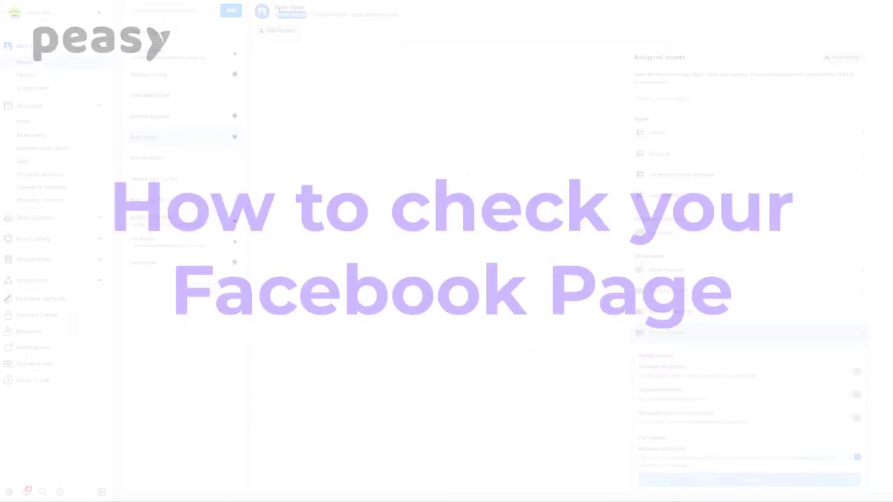
{"action": "left_click", "coordinate": [862, 333]}
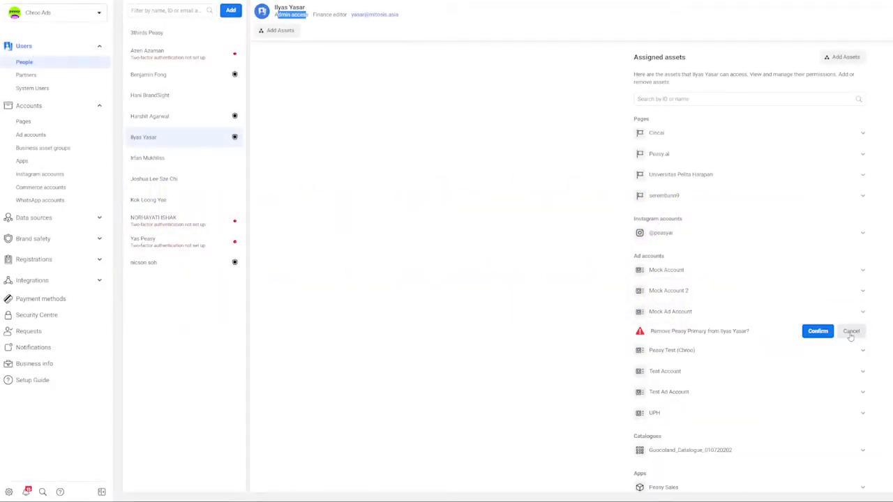
{"action": "left_click", "coordinate": [853, 332]}
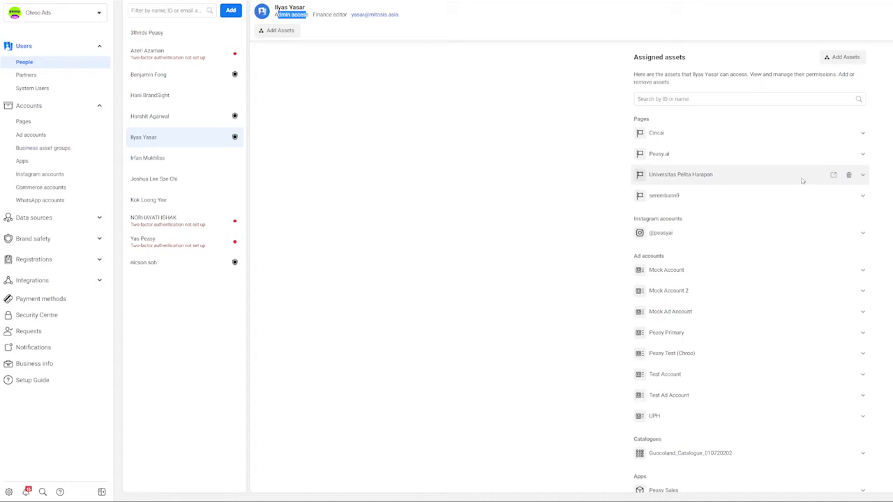
- Expand the Peasy.ai Page and Peasy Primary rows to show the person's permission toggles
{"action": "left_click", "coordinate": [864, 155]}
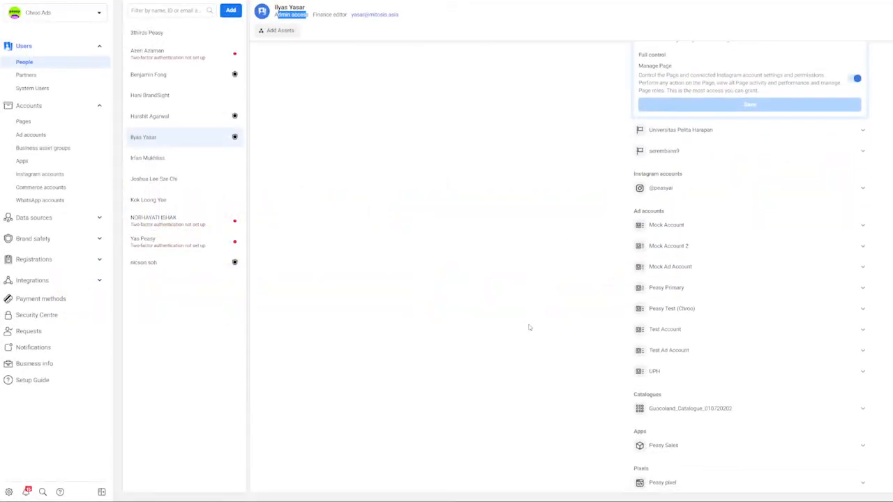
{"action": "left_click", "coordinate": [865, 292]}
{"action": "scroll", "coordinate": [837, 293], "scroll_direction": "down", "scroll_amount": 2}
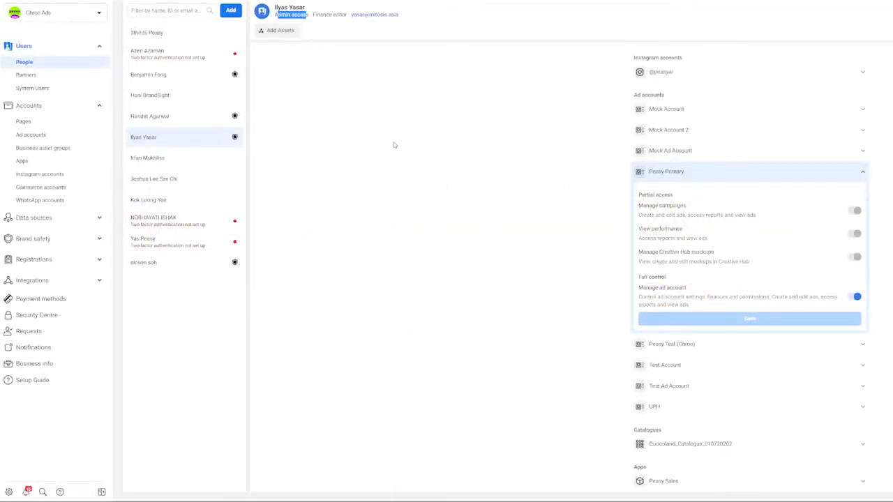
- Check which ad accounts each VISA card pays for, then open Peasy Primary's People tab
{"action": "left_click", "coordinate": [78, 300]}
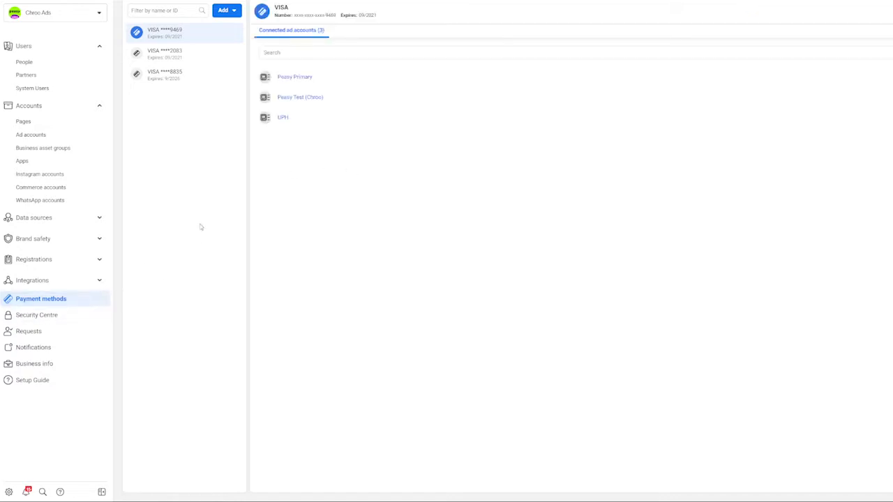
{"action": "left_click", "coordinate": [177, 61]}
{"action": "left_click", "coordinate": [170, 82]}
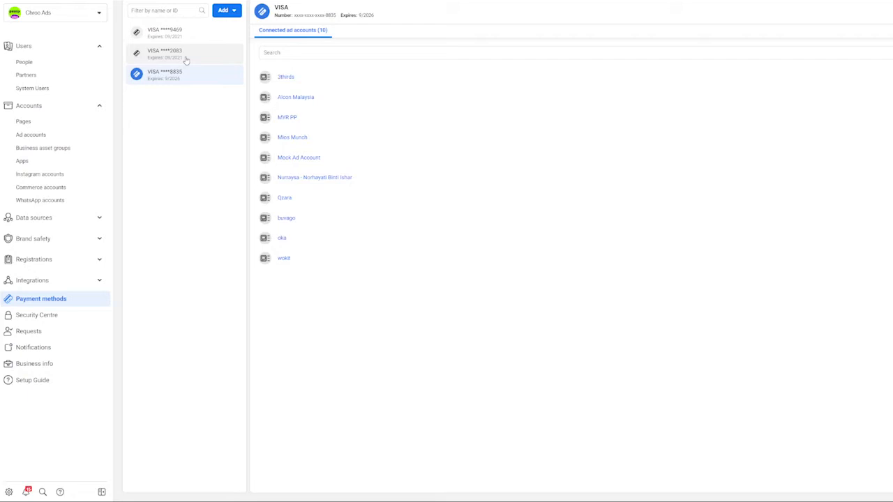
{"action": "left_click", "coordinate": [187, 57]}
{"action": "left_click", "coordinate": [193, 38]}
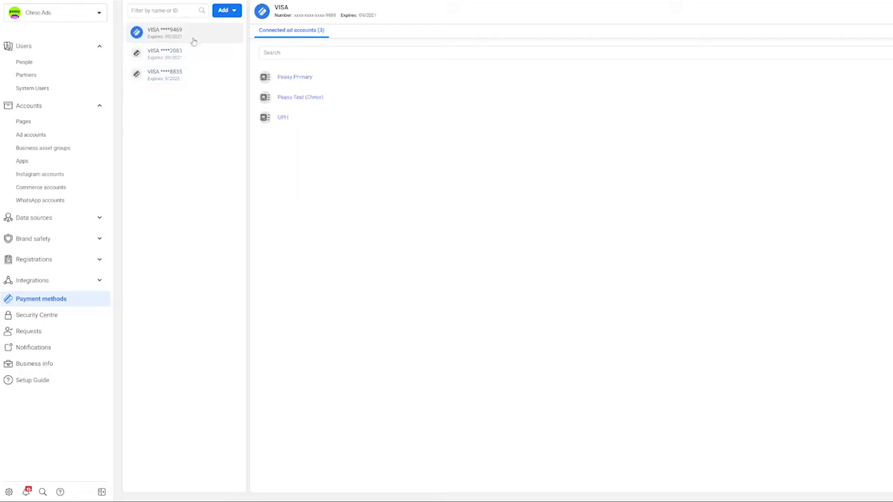
{"action": "left_click", "coordinate": [321, 83]}
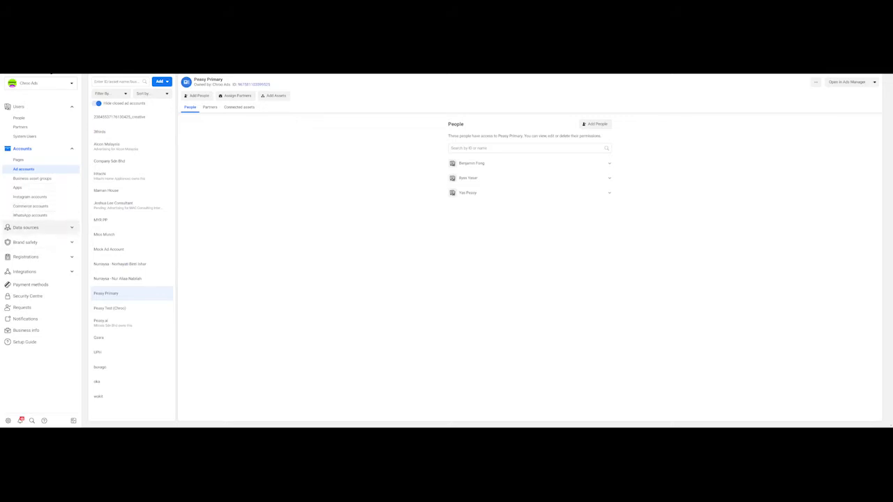
- Open Peasy pixel under Data sources > Pixels and expand a person's Manage pixel permissions
{"action": "left_click", "coordinate": [71, 228]}
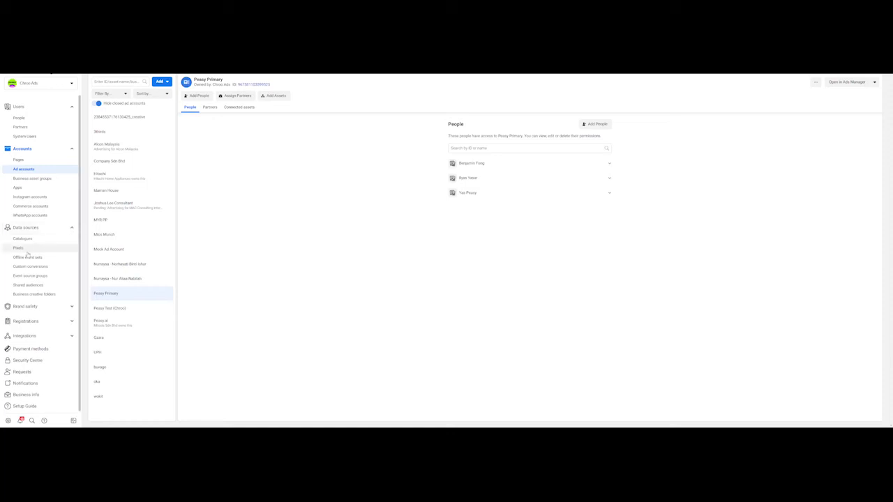
{"action": "left_click", "coordinate": [28, 251]}
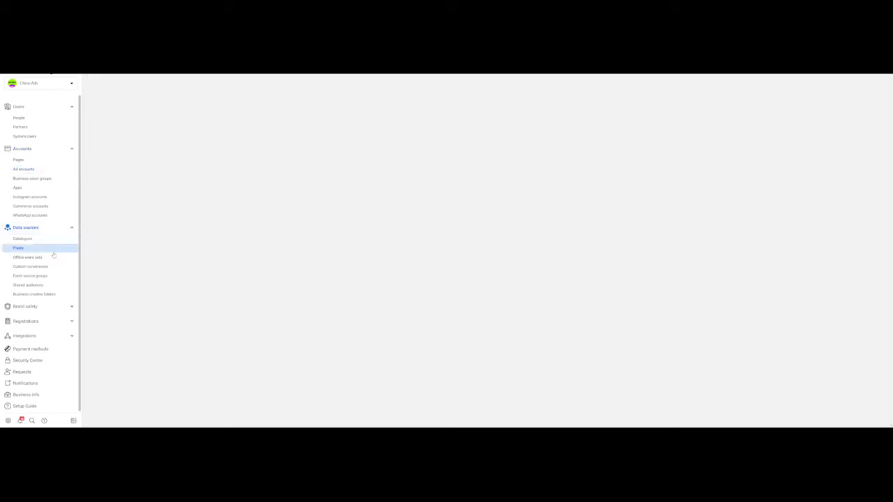
{"action": "scroll", "coordinate": [145, 194], "scroll_direction": "down", "scroll_amount": 1}
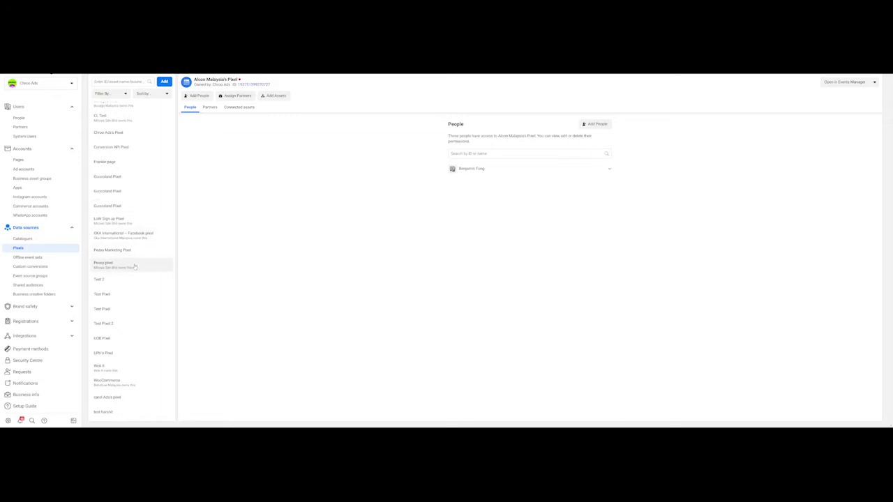
{"action": "left_click", "coordinate": [134, 266]}
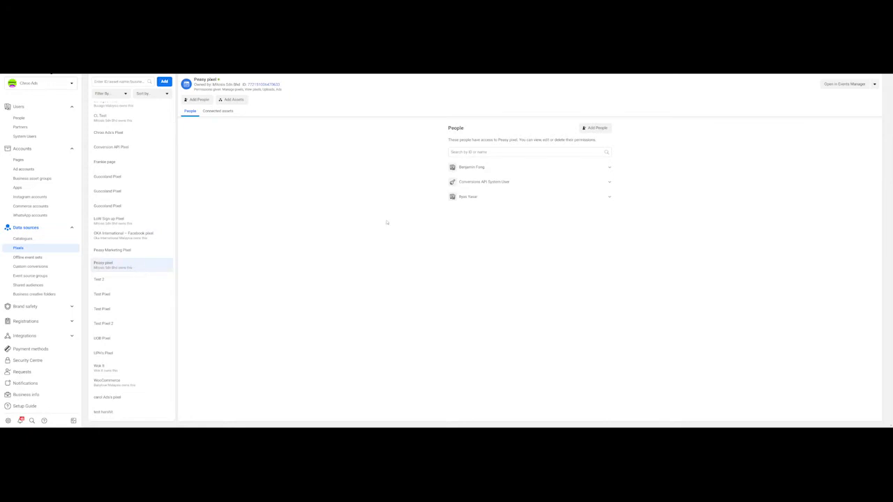
{"action": "left_click", "coordinate": [479, 198]}
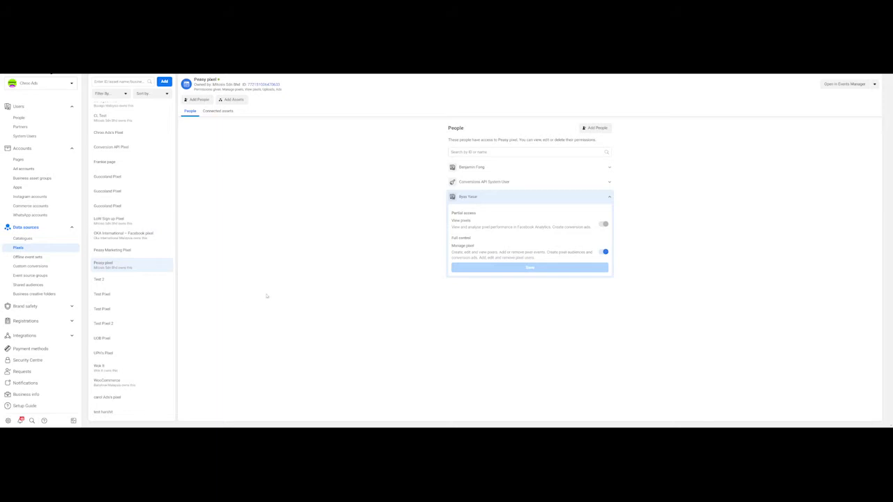
{"action": "left_click", "coordinate": [72, 308]}
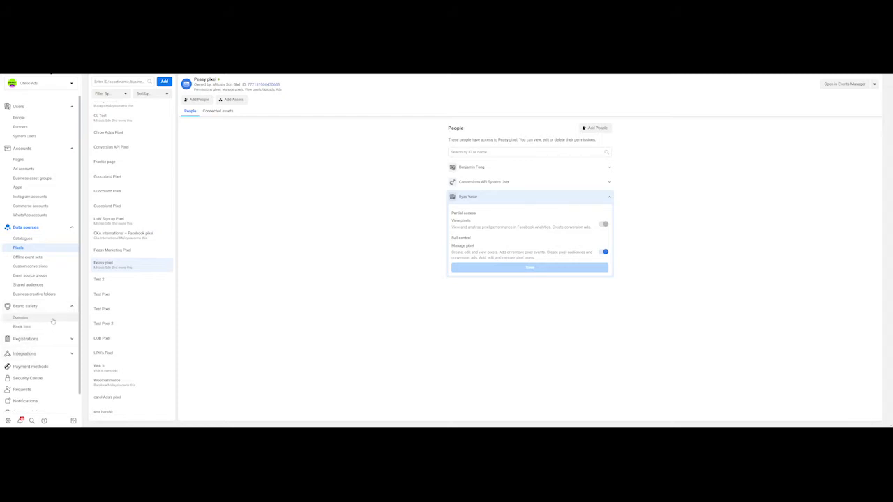
- Open the peasy.ai domain, expand the partner's access, and view its Connected assets and Domain access
{"action": "left_click", "coordinate": [21, 317]}
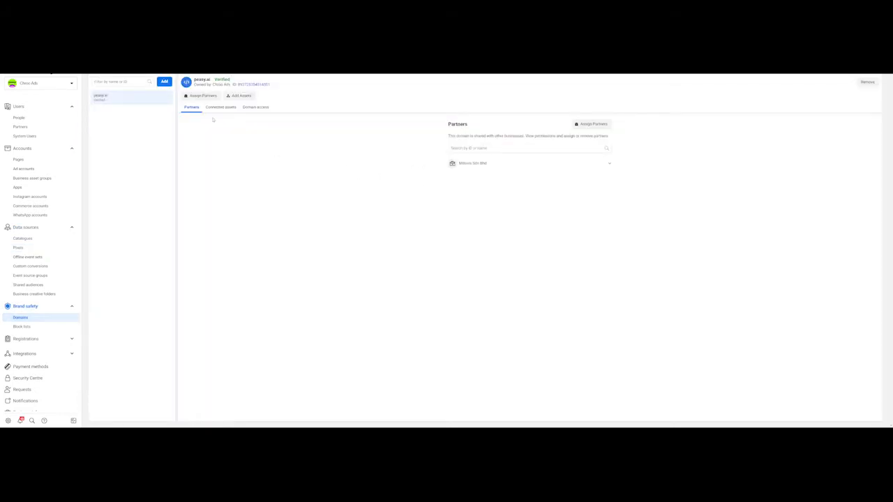
{"action": "left_click_drag", "start_coordinate": [194, 80], "coordinate": [213, 80]}
{"action": "left_click", "coordinate": [520, 164]}
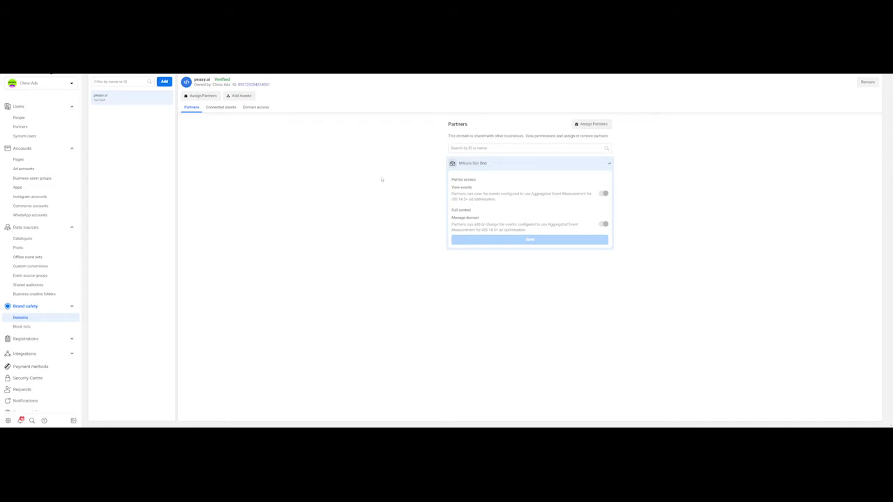
{"action": "left_click", "coordinate": [220, 108]}
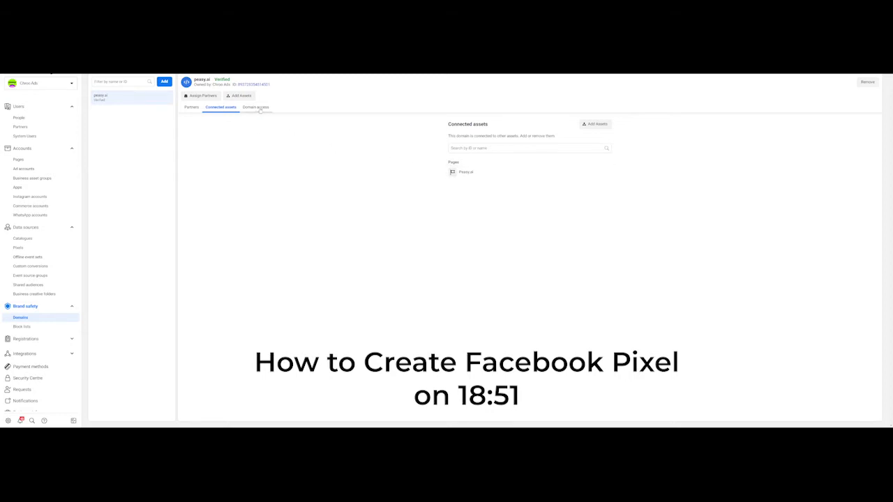
{"action": "left_click", "coordinate": [259, 108]}
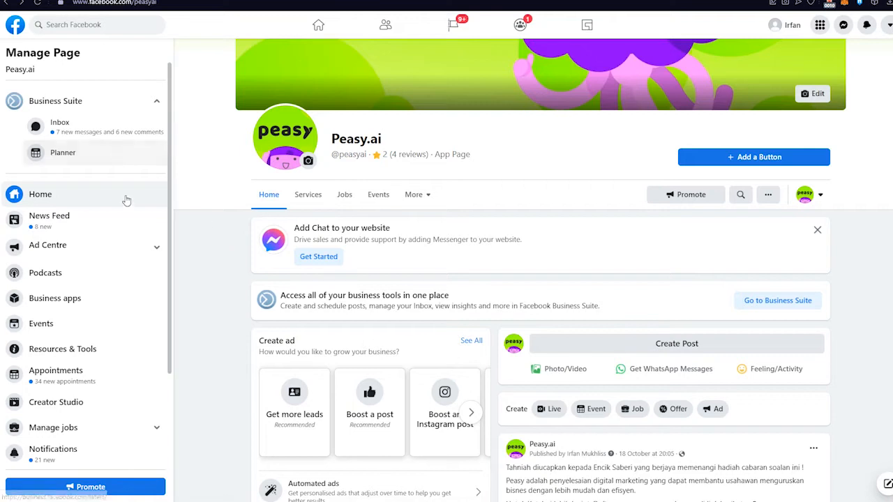
- Open Publishing Tools from the Peasy.ai Manage Page sidebar
{"action": "scroll", "coordinate": [125, 203], "scroll_direction": "down", "scroll_amount": 2}
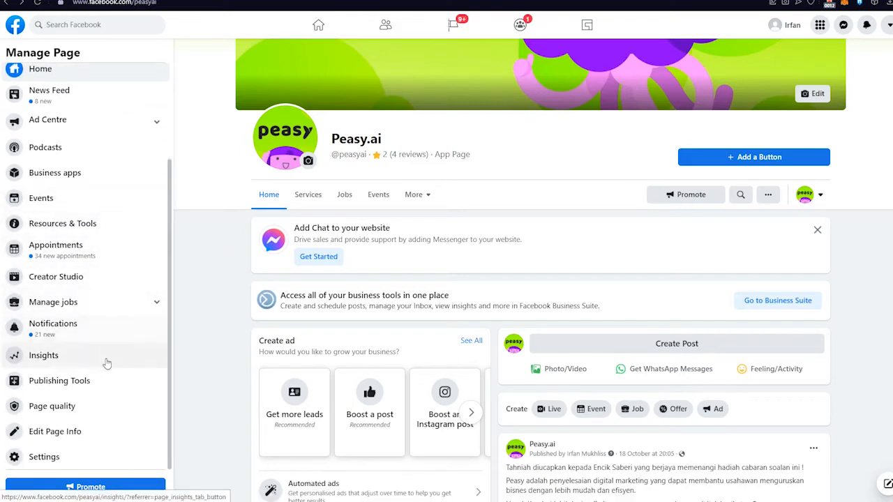
{"action": "left_click", "coordinate": [99, 383]}
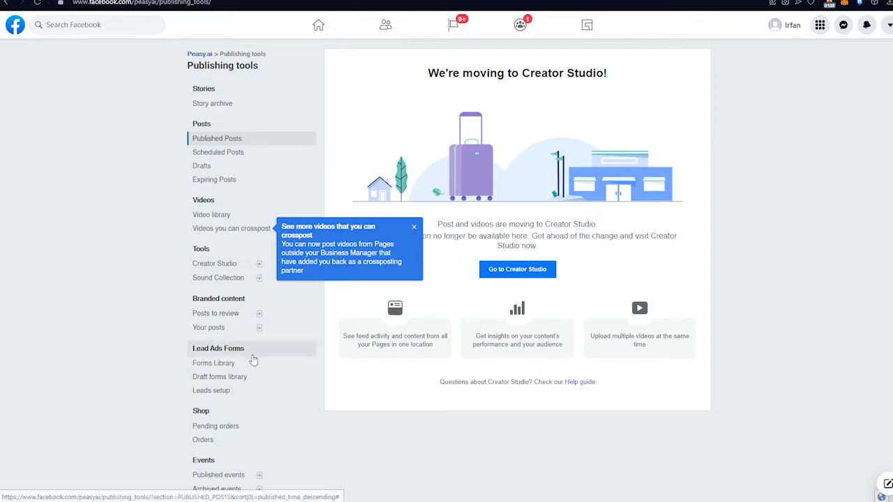
- Open the Lead Ads Forms Library, dismiss the crosspost tip, and follow Try Business Suite
{"action": "scroll", "coordinate": [253, 360], "scroll_direction": "down", "scroll_amount": 2}
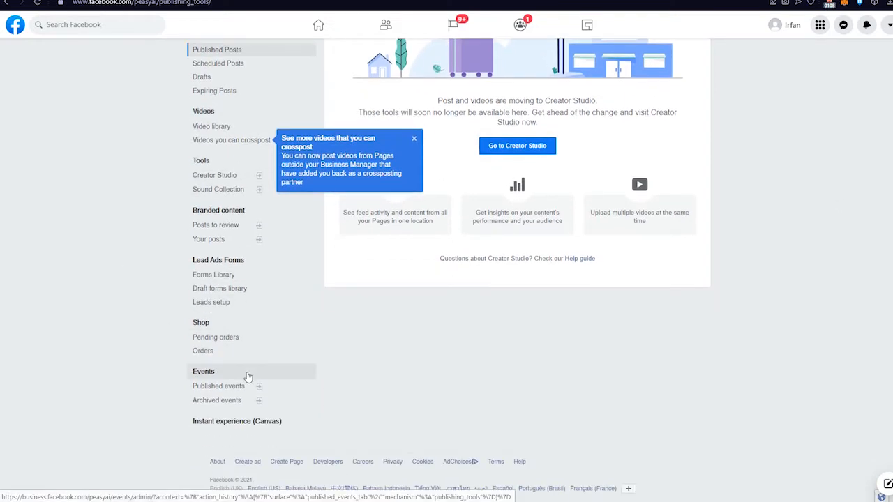
{"action": "left_click", "coordinate": [236, 276]}
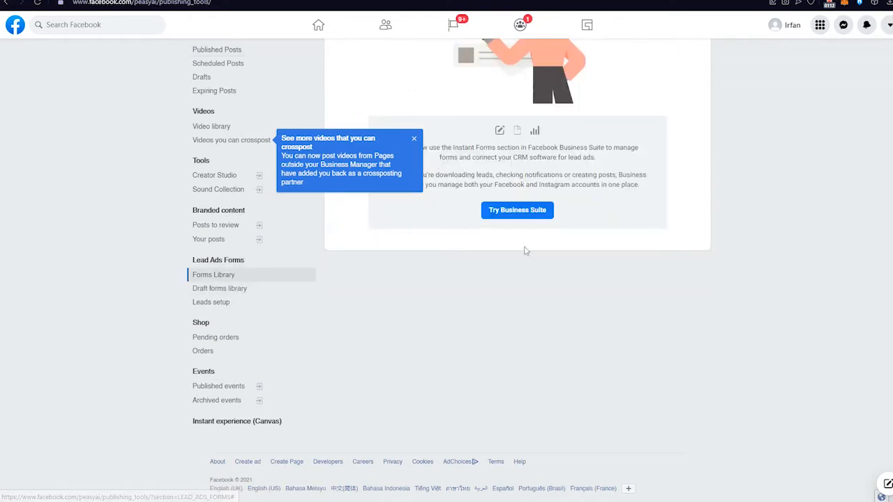
{"action": "scroll", "coordinate": [588, 319], "scroll_direction": "up", "scroll_amount": 2}
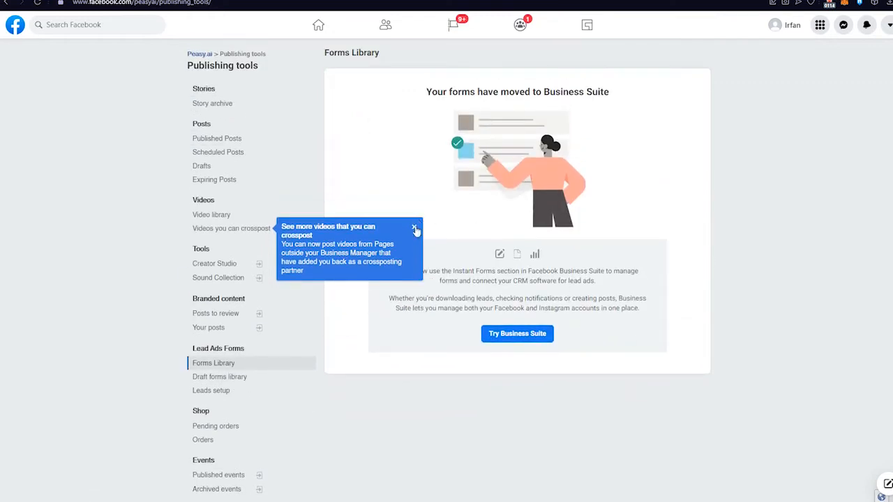
{"action": "left_click", "coordinate": [415, 229]}
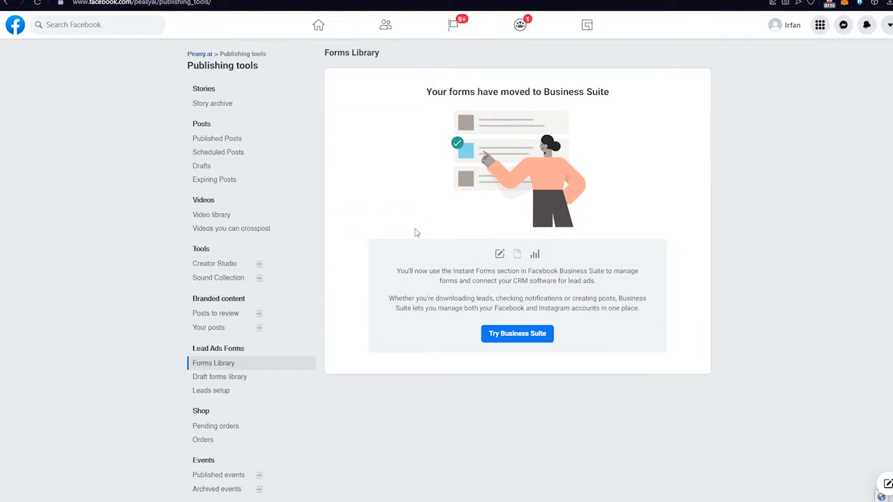
{"action": "left_click", "coordinate": [519, 336]}
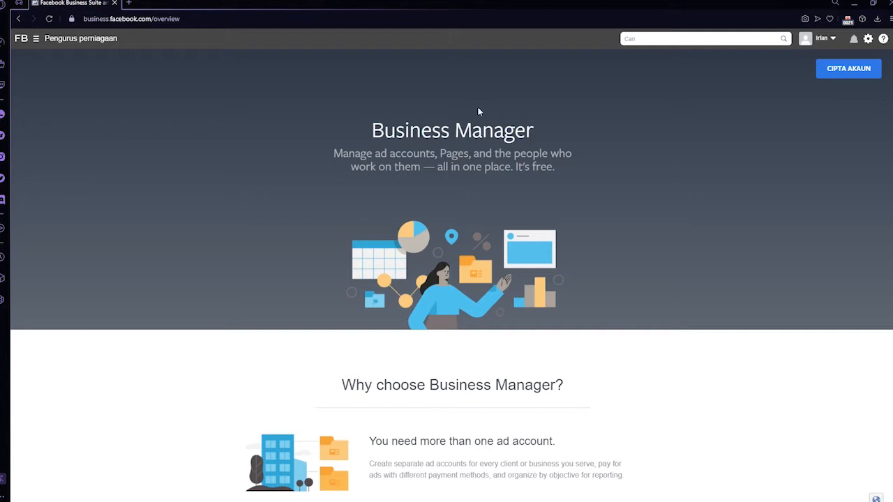
- Create a new business account named 'Taco Bell' with the business email, and confirm it
{"action": "left_click", "coordinate": [197, 18]}
{"action": "left_click", "coordinate": [197, 18]}
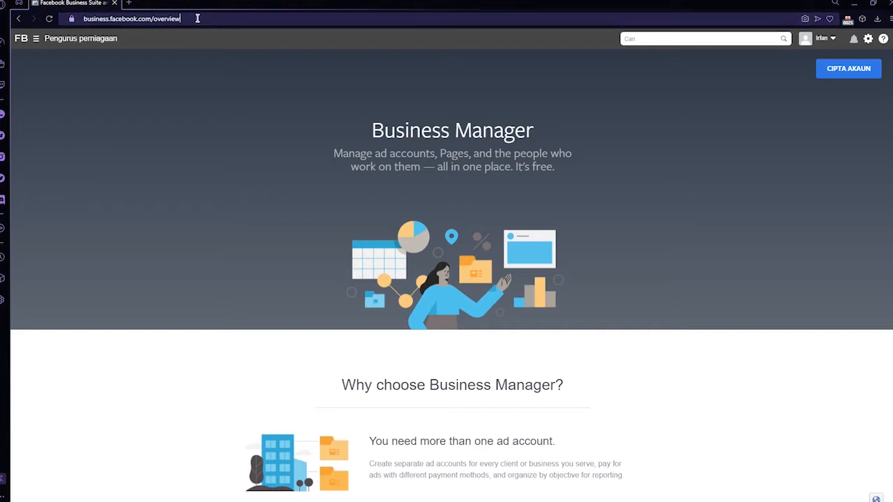
{"action": "left_click", "coordinate": [723, 265]}
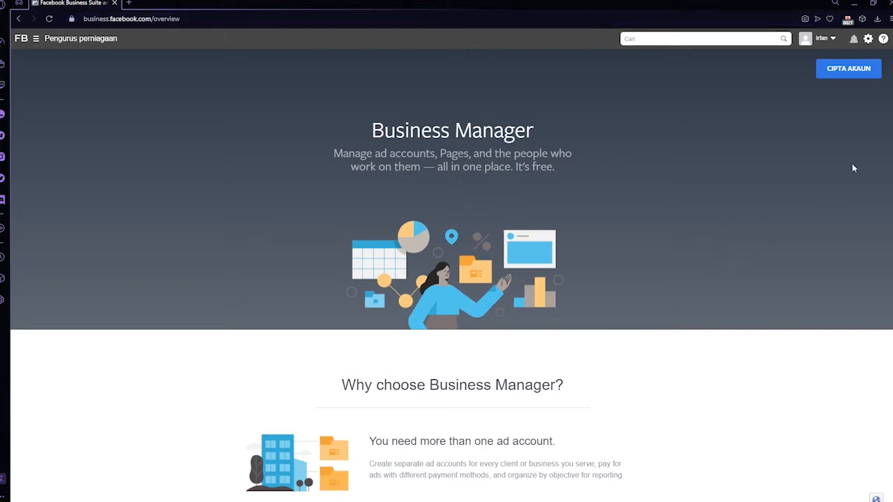
{"action": "left_click", "coordinate": [865, 73]}
{"action": "left_click", "coordinate": [399, 229]}
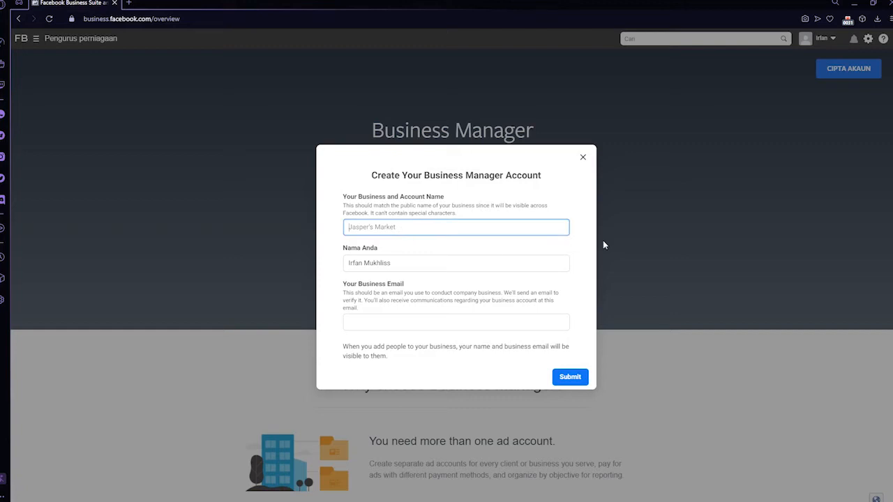
{"action": "type", "text": "Taco Bell"}
{"action": "left_click", "coordinate": [368, 320]}
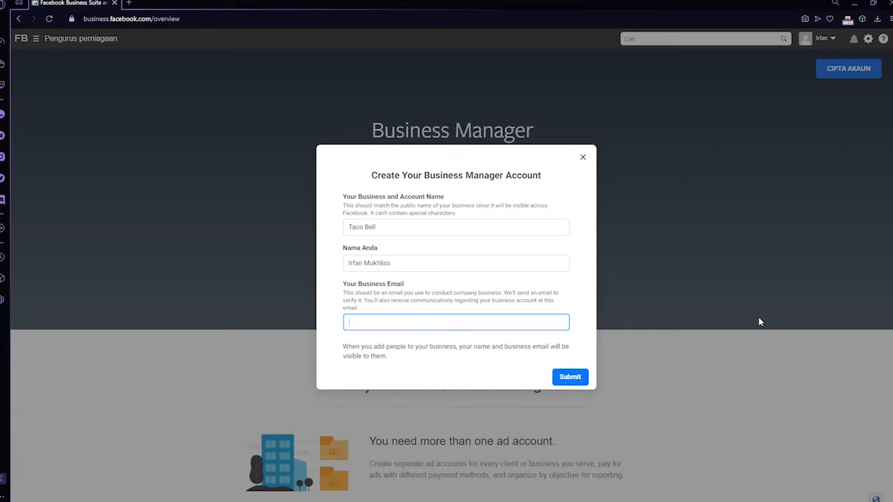
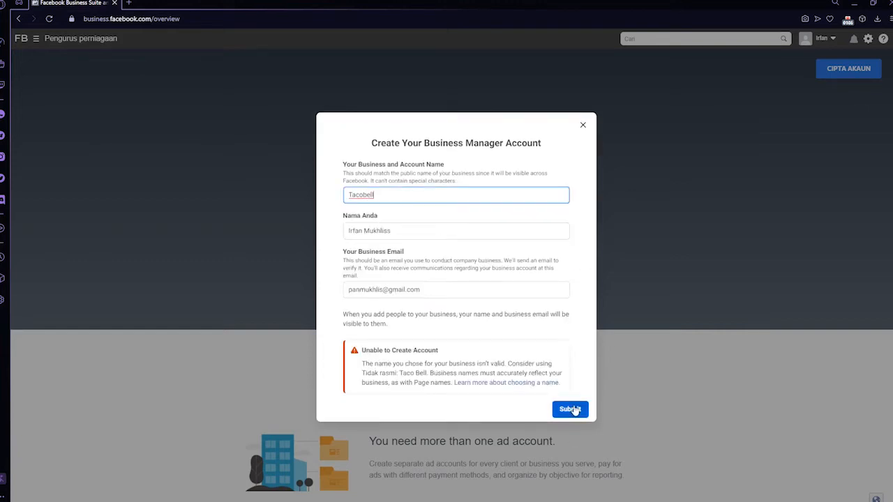
{"action": "left_click", "coordinate": [569, 409]}
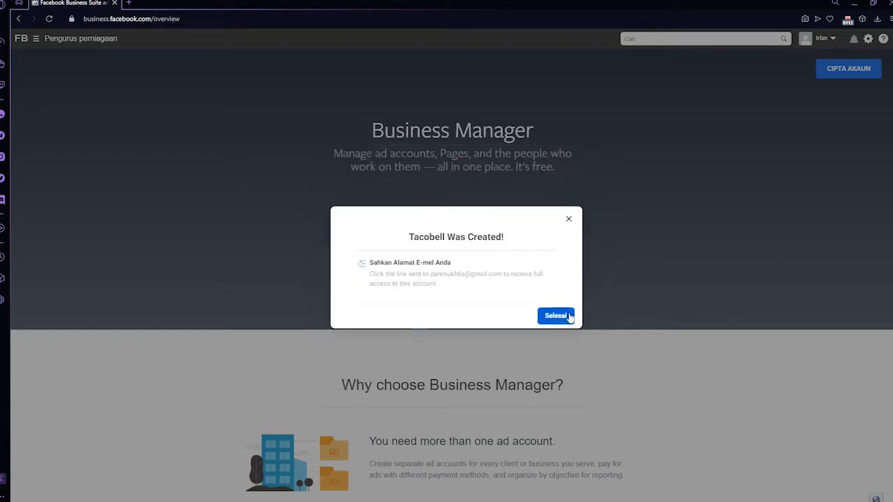
{"action": "left_click", "coordinate": [555, 315]}
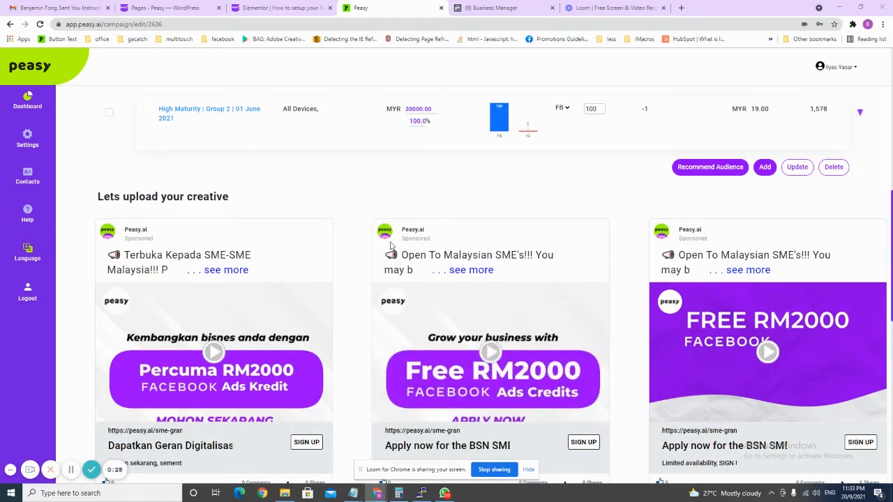
- Scroll past the Peasy campaign creatives and switch to the Business Manager tab
{"action": "scroll", "coordinate": [389, 241], "scroll_direction": "down", "scroll_amount": 1}
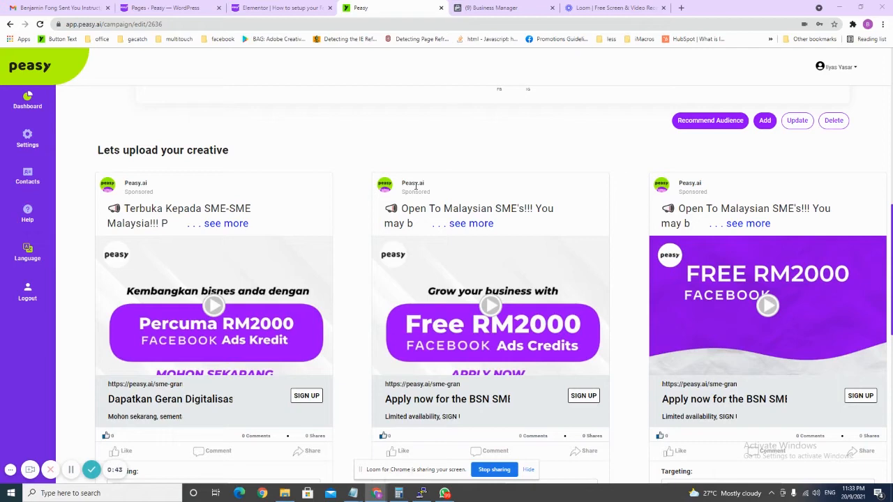
{"action": "left_click", "coordinate": [508, 8]}
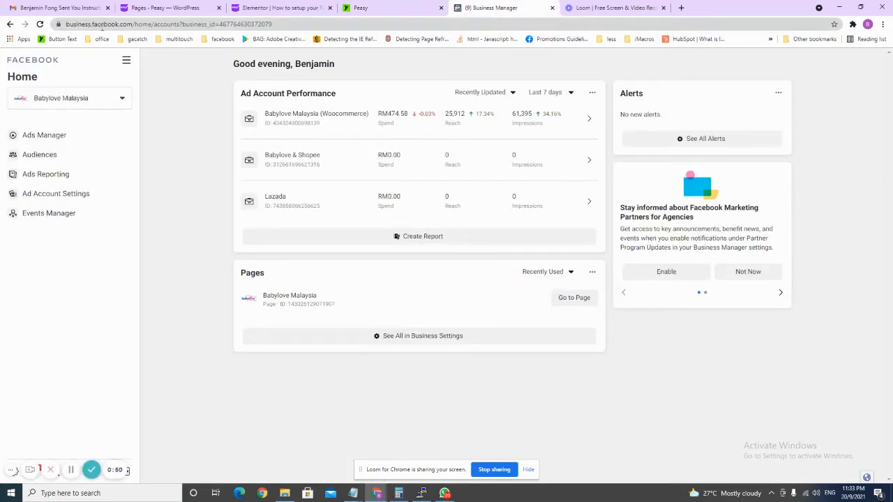
- Switch to the Chroo Ads business and open its Business Settings People page
{"action": "left_click", "coordinate": [113, 106]}
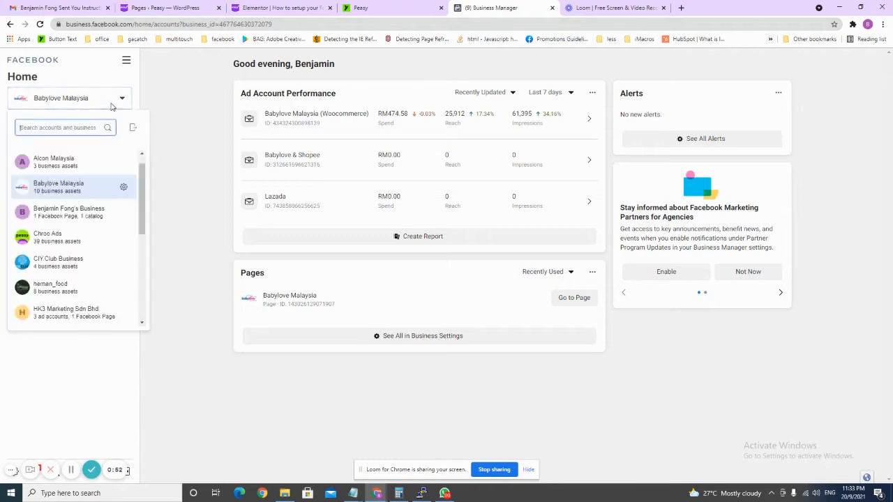
{"action": "left_click", "coordinate": [97, 241]}
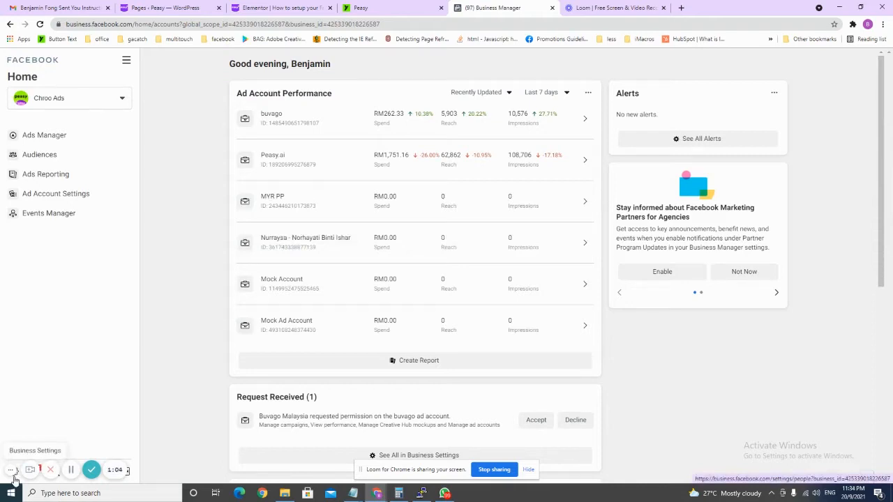
{"action": "left_click", "coordinate": [14, 476]}
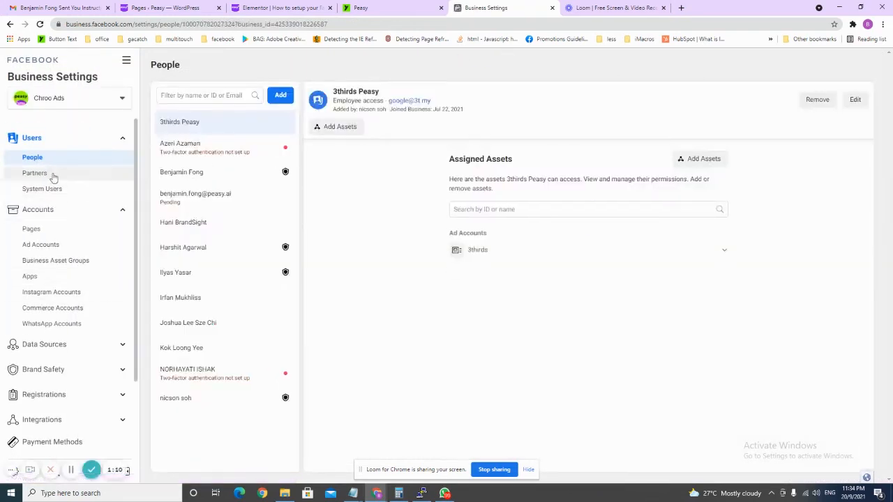
- Look at a team member's assigned assets, then open the Pages list showing CIY.Club Malaysia HQ
{"action": "scroll", "coordinate": [70, 192], "scroll_direction": "down", "scroll_amount": 3}
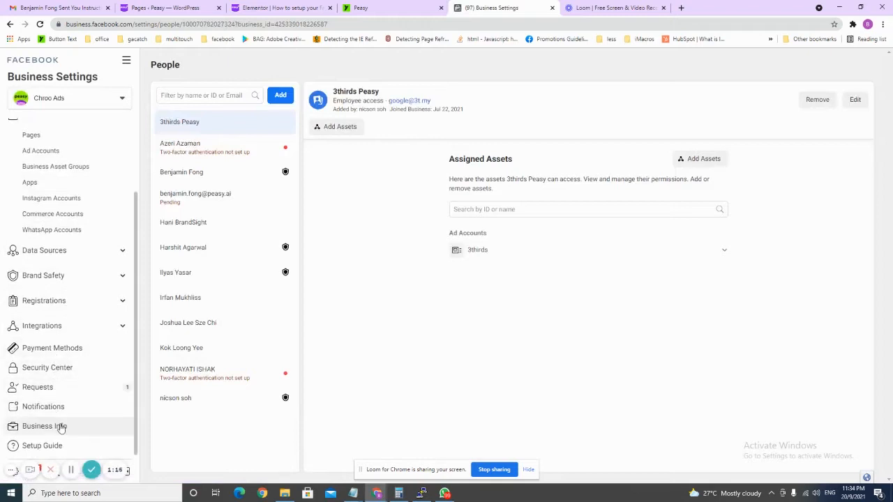
{"action": "scroll", "coordinate": [71, 373], "scroll_direction": "up", "scroll_amount": 3}
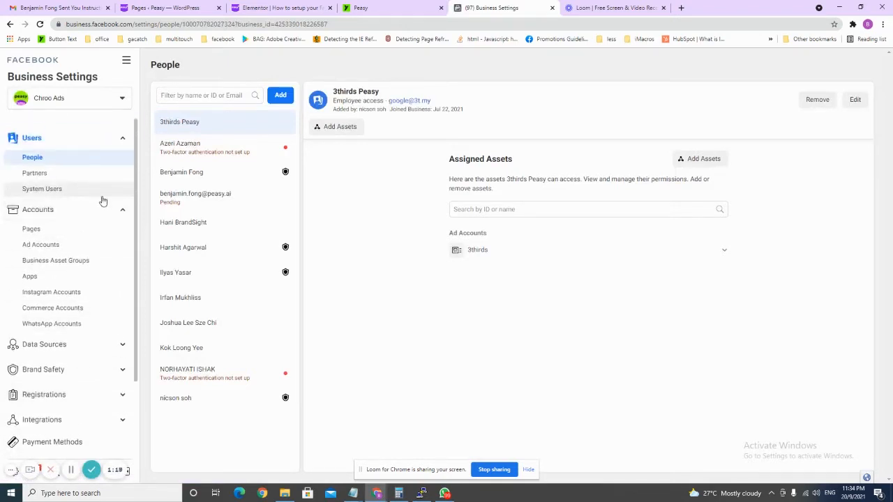
{"action": "left_click", "coordinate": [217, 174]}
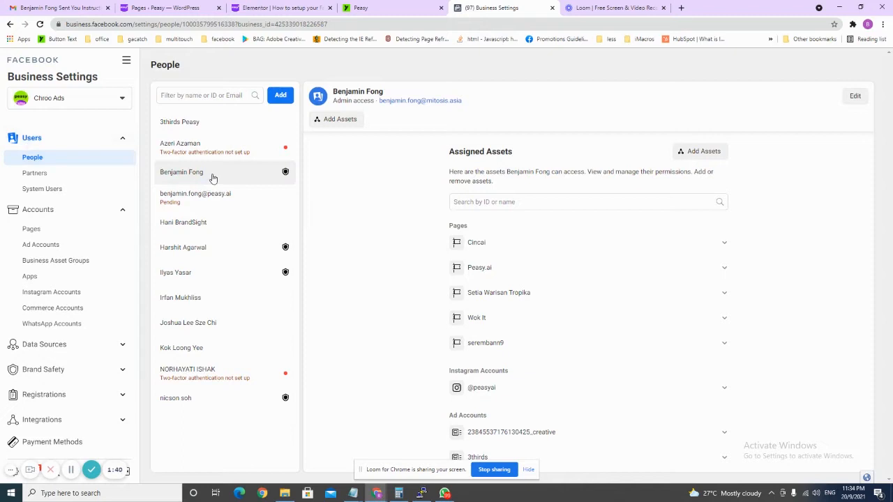
{"action": "left_click", "coordinate": [39, 209]}
{"action": "left_click", "coordinate": [41, 209]}
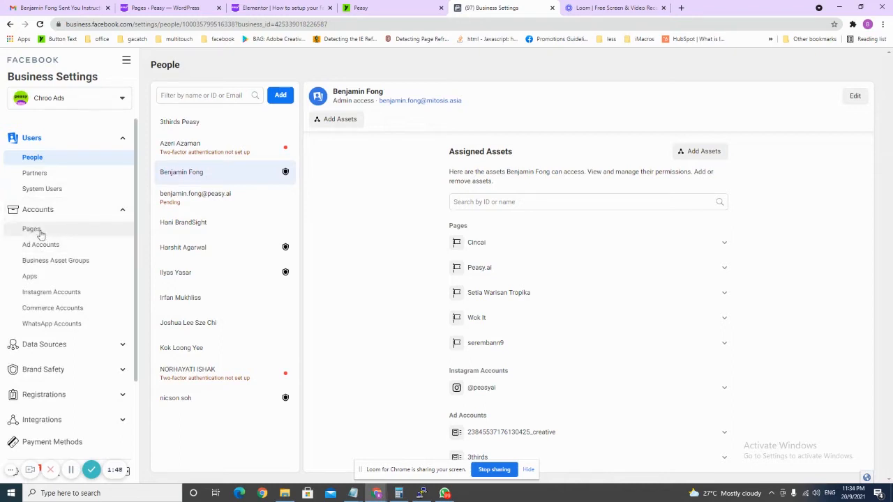
{"action": "left_click", "coordinate": [33, 231]}
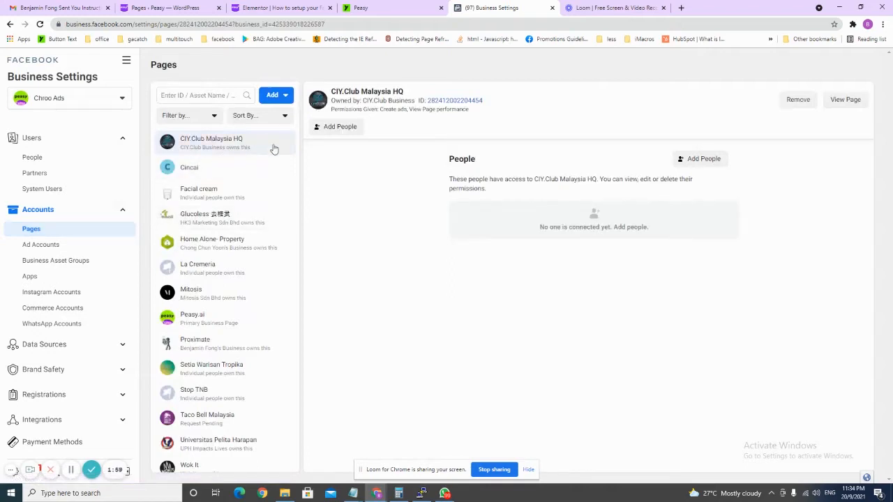
- Choose Create a New Page from the Pages Add menu to reach Choose a Category
{"action": "left_click", "coordinate": [285, 97]}
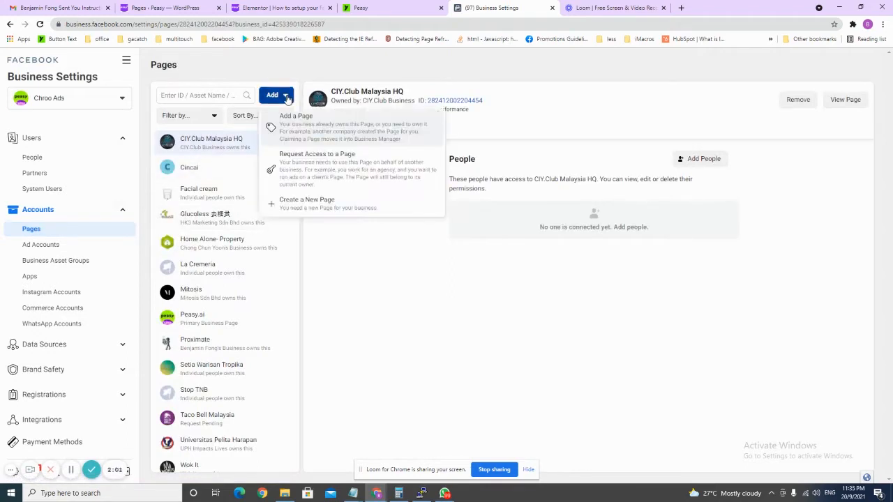
{"action": "left_click", "coordinate": [332, 209]}
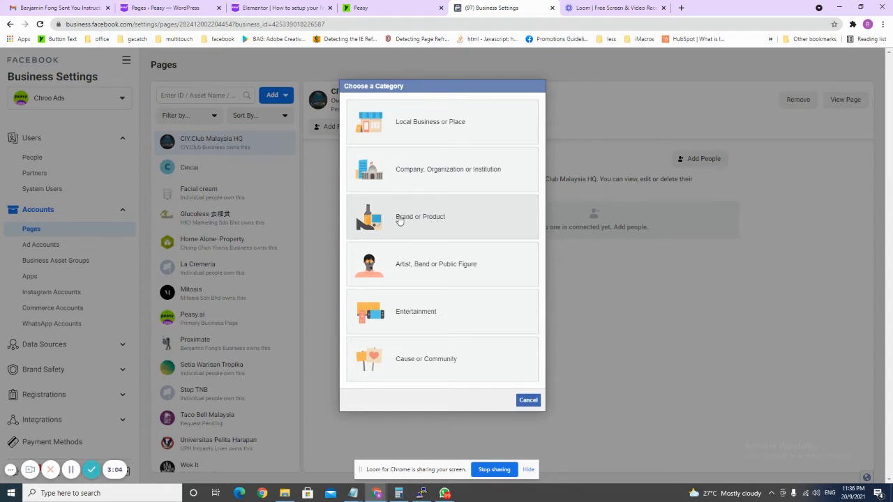
- Pick Brand or Product as the Page type and open the Category dropdown
{"action": "left_click", "coordinate": [478, 206]}
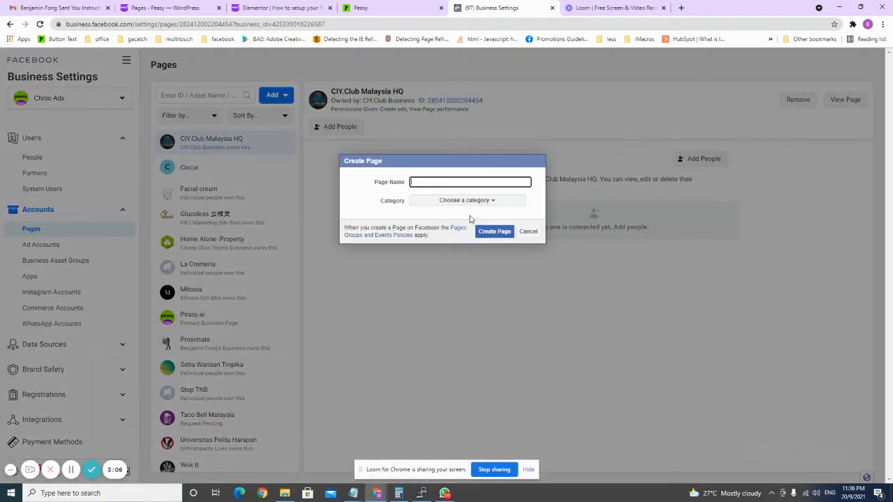
{"action": "left_click", "coordinate": [456, 202]}
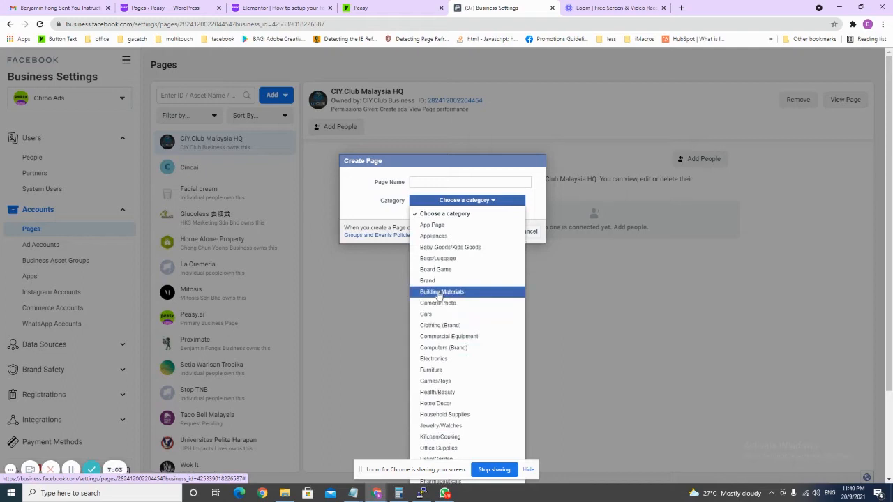
- Choose Bags/Luggage as the category, leave Page Name blank, and cancel the Create Page form
{"action": "left_click", "coordinate": [497, 259]}
{"action": "left_click", "coordinate": [451, 182]}
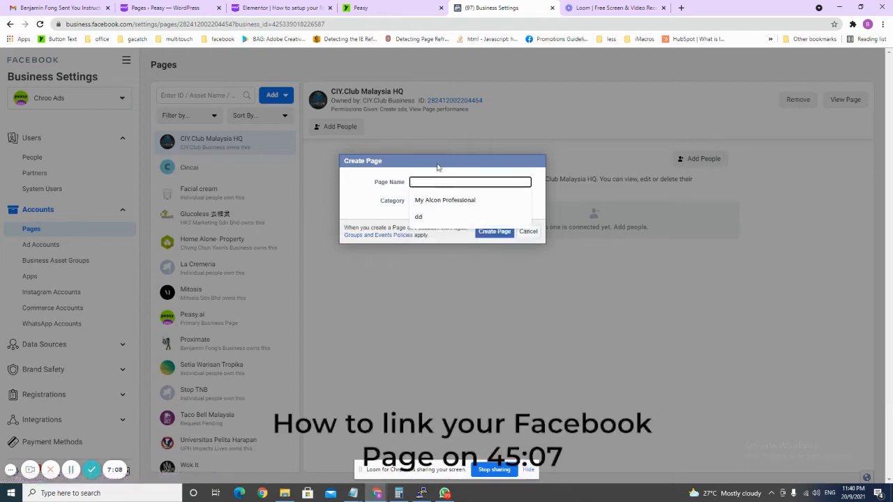
{"action": "left_click", "coordinate": [437, 165]}
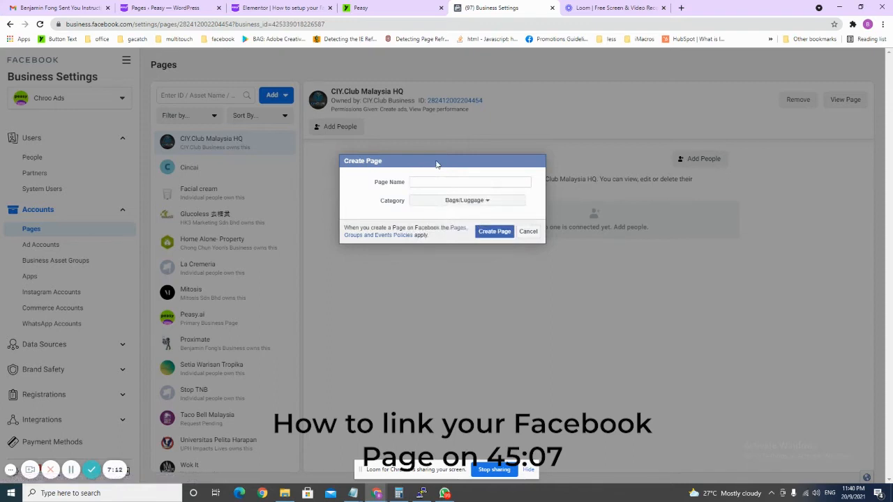
{"action": "left_click", "coordinate": [427, 183]}
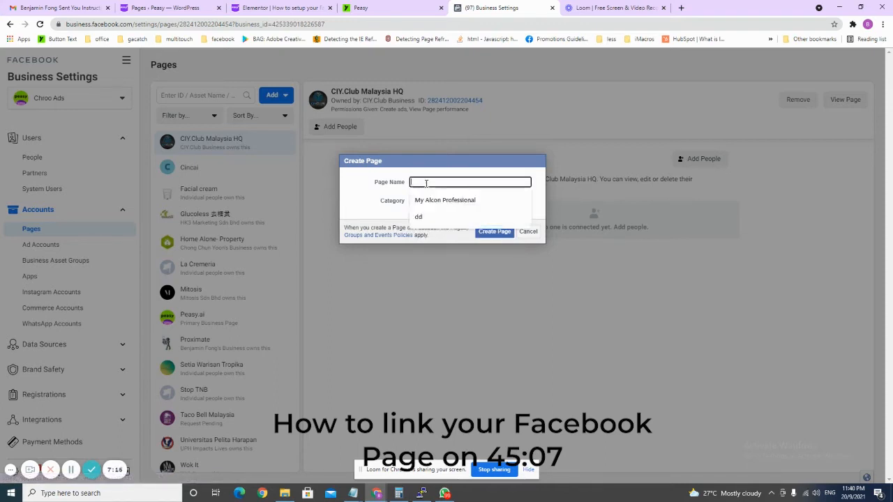
{"action": "left_click", "coordinate": [490, 170]}
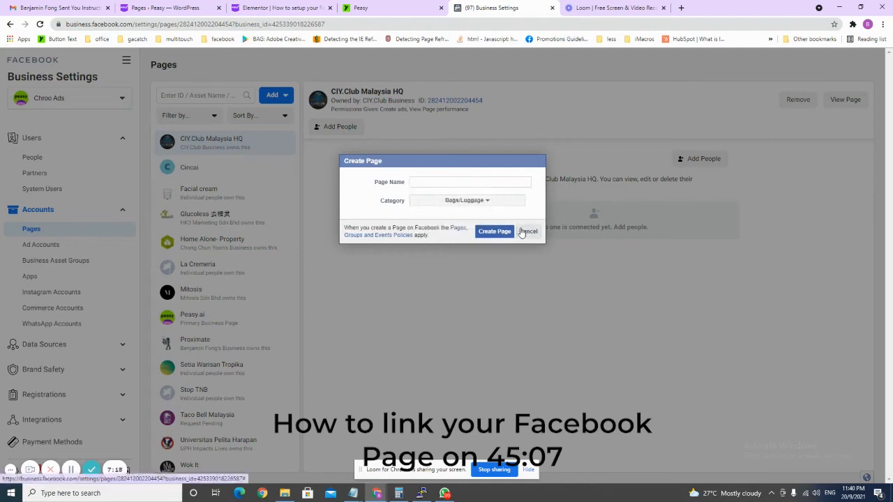
{"action": "left_click", "coordinate": [526, 232]}
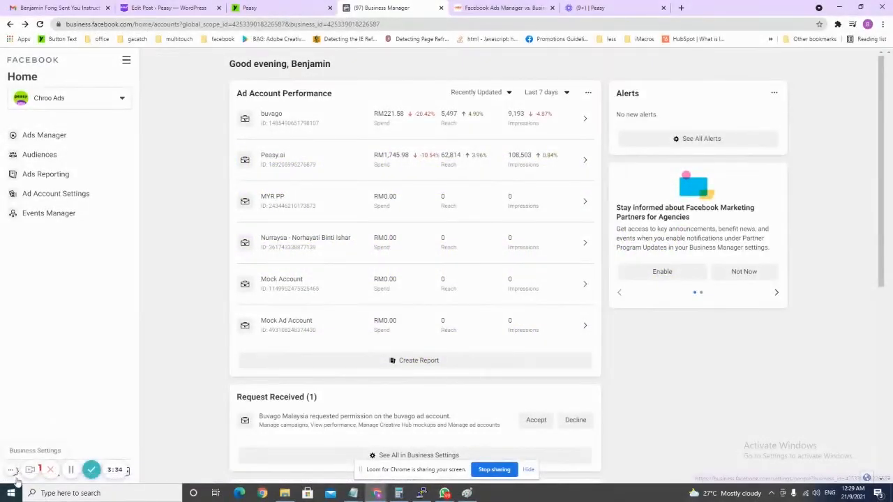
- Go to Business Settings > Ad Accounts and choose Add > Create a New Ad Account
{"action": "left_click", "coordinate": [15, 479]}
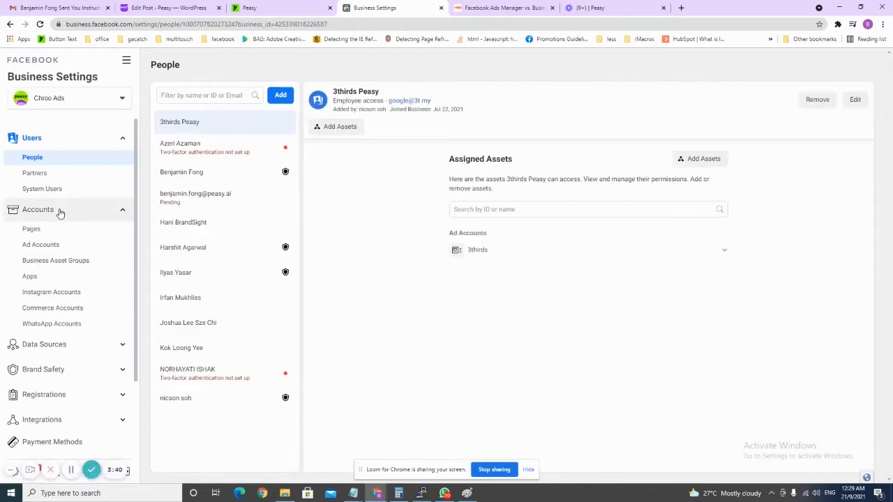
{"action": "left_click", "coordinate": [60, 210]}
{"action": "left_click", "coordinate": [59, 210]}
{"action": "left_click", "coordinate": [60, 245]}
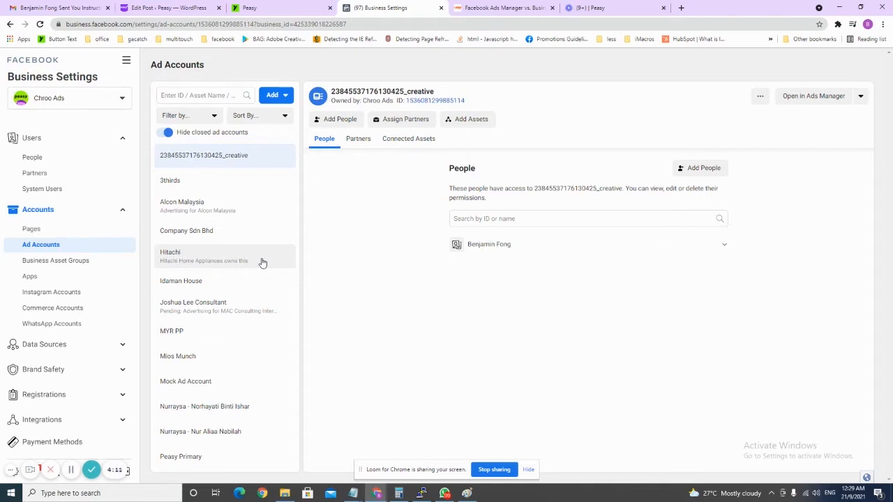
{"action": "left_click", "coordinate": [274, 97]}
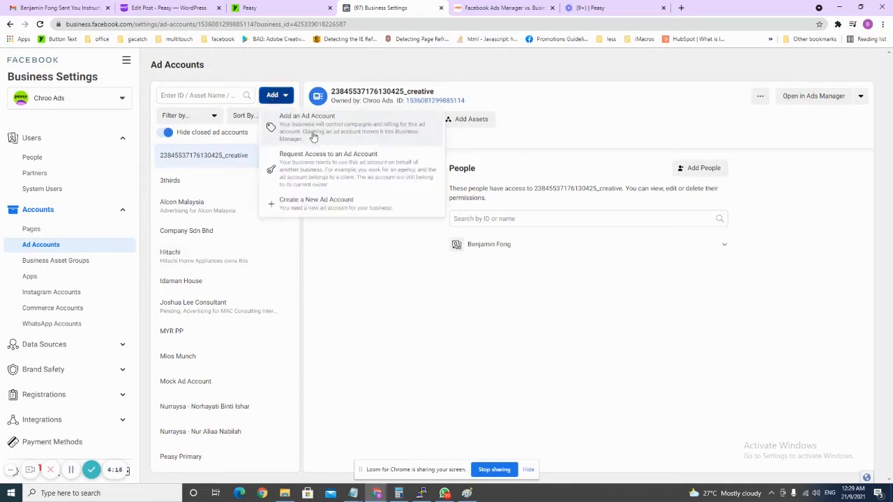
{"action": "left_click", "coordinate": [339, 209]}
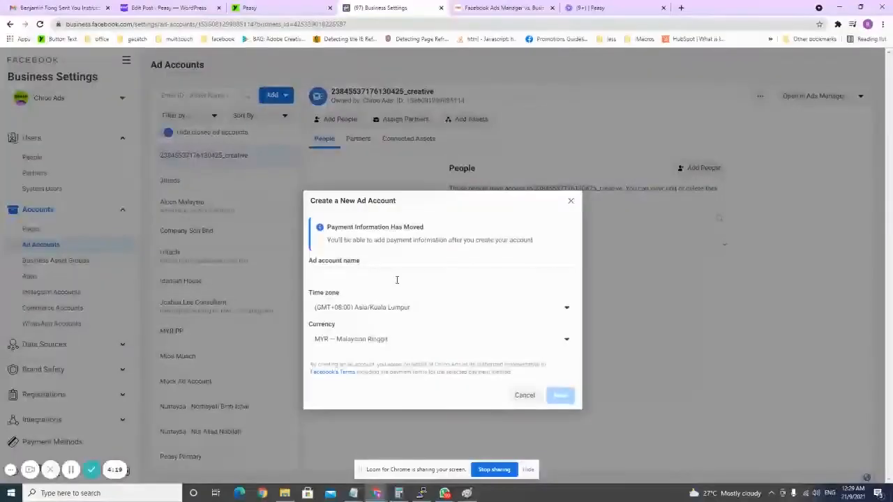
{"action": "left_click", "coordinate": [395, 280]}
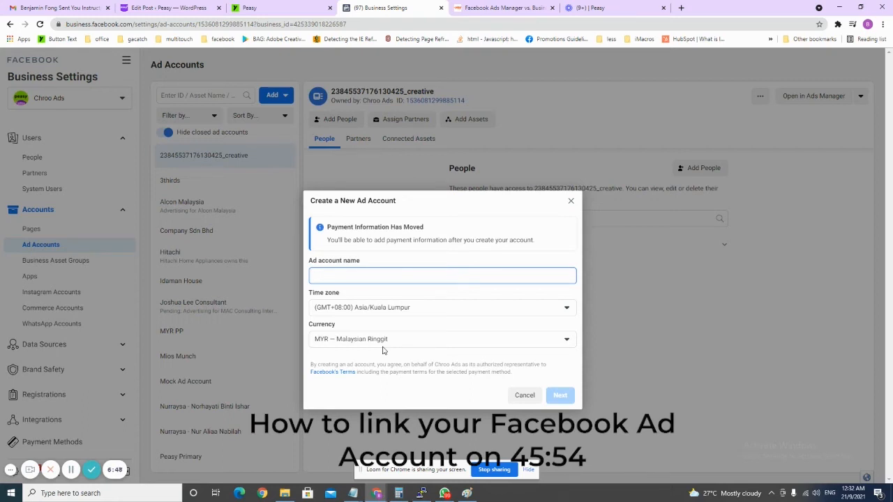
- Enter 'name' as the new ad account's name
{"action": "left_click", "coordinate": [420, 279]}
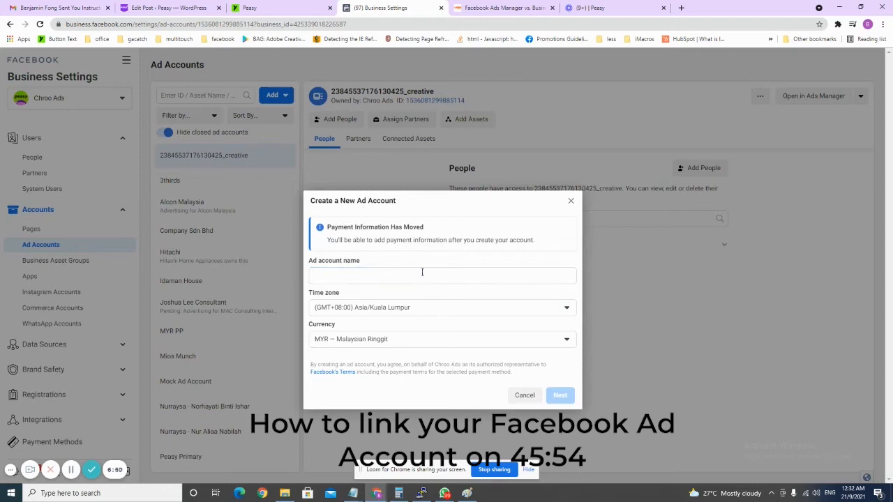
{"action": "left_click", "coordinate": [422, 272]}
{"action": "type", "text": "name"}
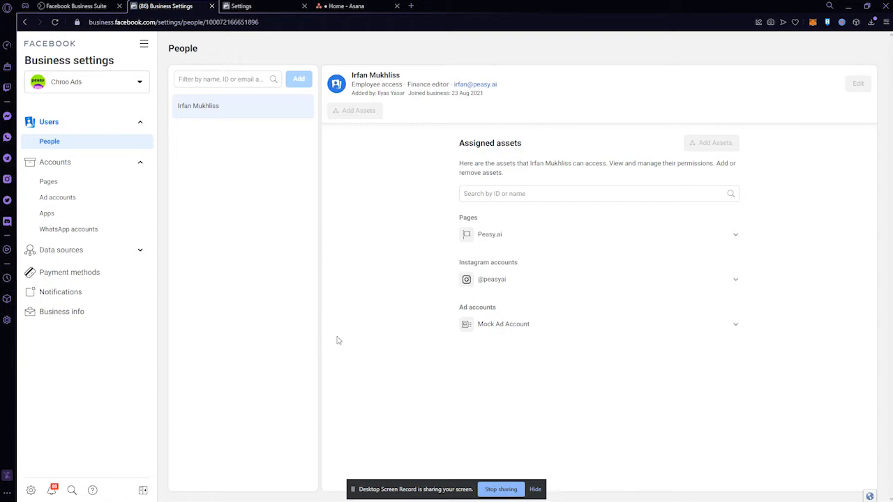
- Open Payment methods in Business settings and show the Add options
{"action": "left_click", "coordinate": [101, 279]}
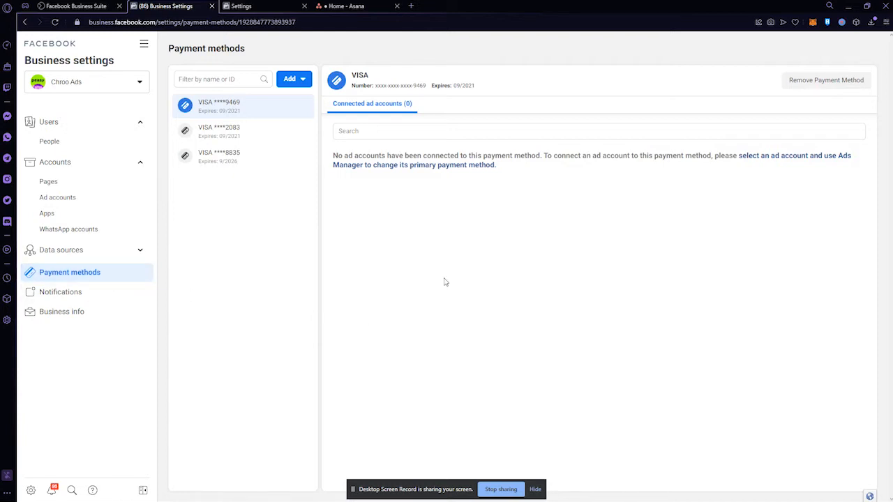
{"action": "left_click", "coordinate": [302, 81]}
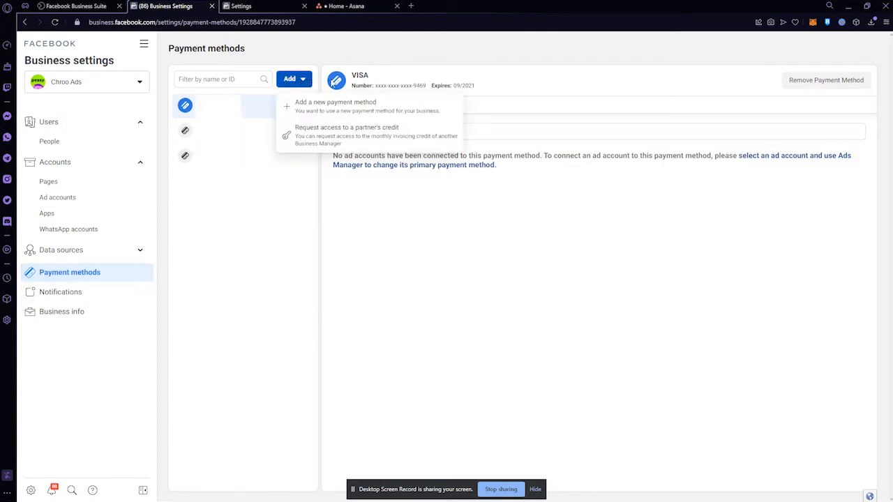
- Start a new payment method, set its currency to Malaysian Ringgit, and continue
{"action": "left_click", "coordinate": [434, 114]}
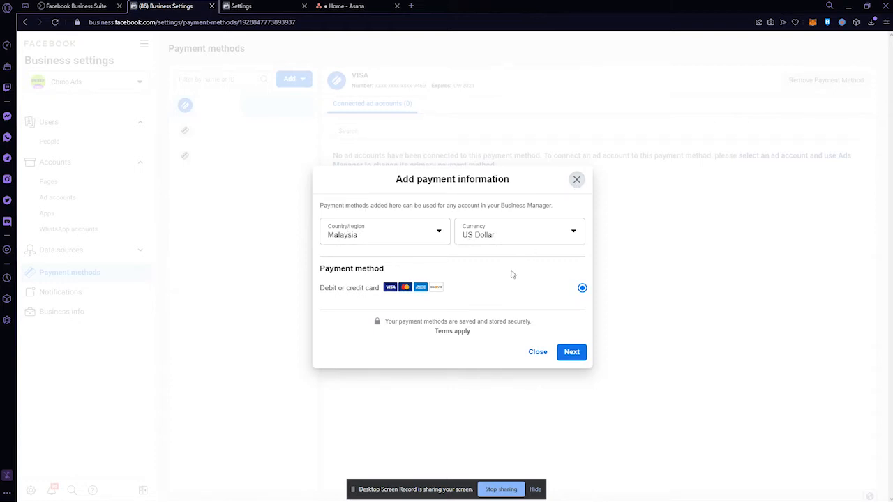
{"action": "left_click", "coordinate": [509, 235]}
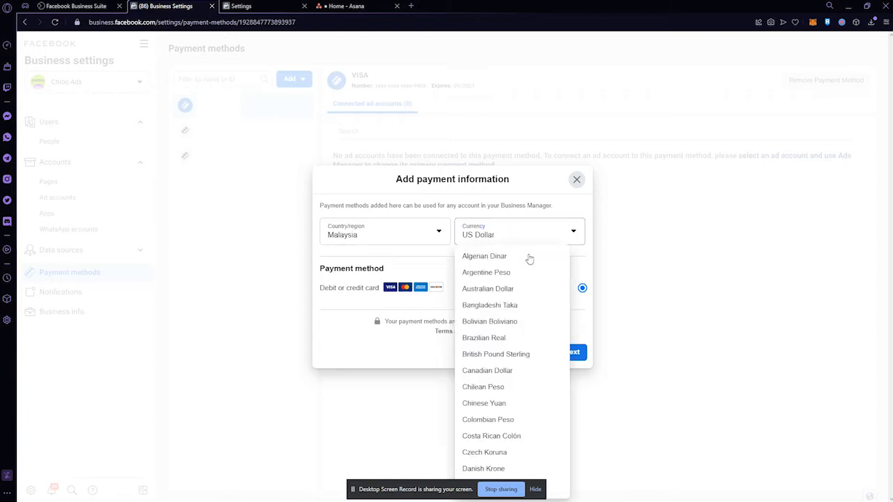
{"action": "scroll", "coordinate": [523, 351], "scroll_direction": "down", "scroll_amount": 3}
{"action": "scroll", "coordinate": [522, 349], "scroll_direction": "down", "scroll_amount": 5}
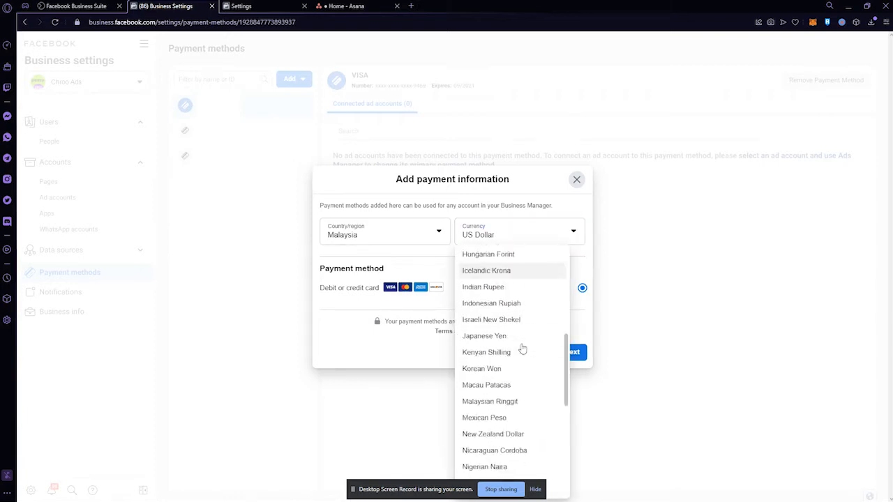
{"action": "scroll", "coordinate": [508, 293], "scroll_direction": "down", "scroll_amount": 1}
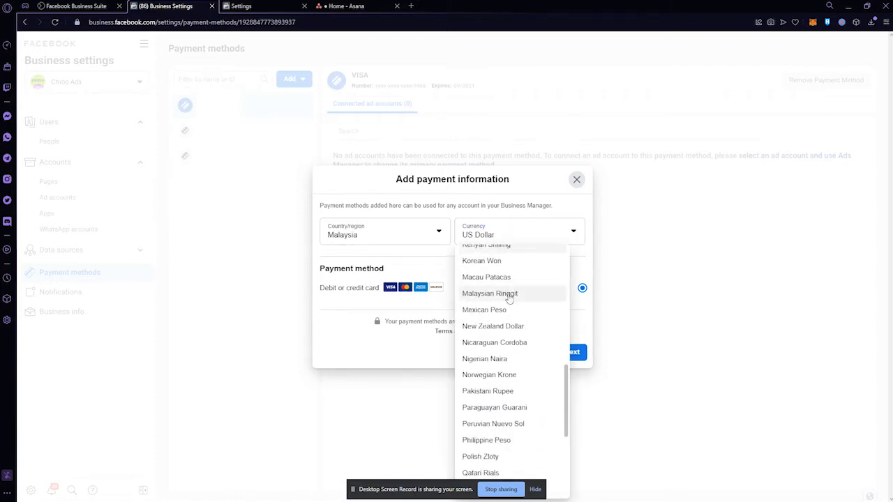
{"action": "scroll", "coordinate": [523, 343], "scroll_direction": "down", "scroll_amount": 1}
{"action": "scroll", "coordinate": [522, 335], "scroll_direction": "up", "scroll_amount": 1}
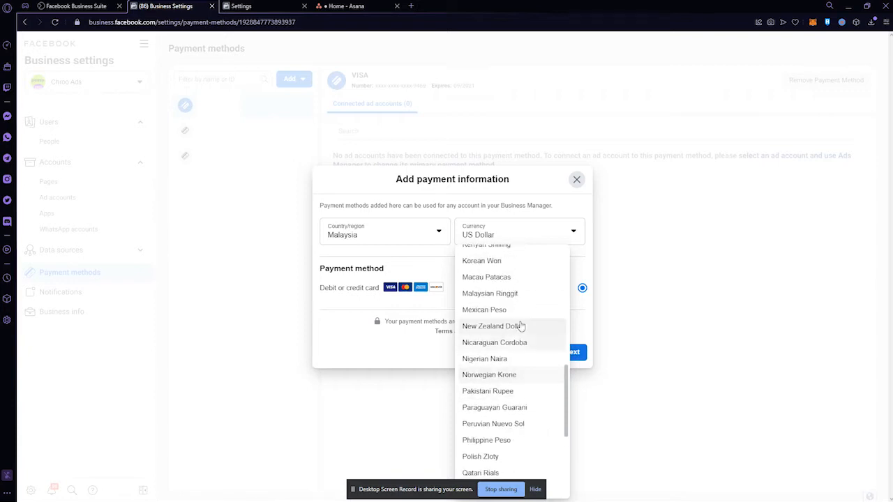
{"action": "left_click", "coordinate": [509, 294]}
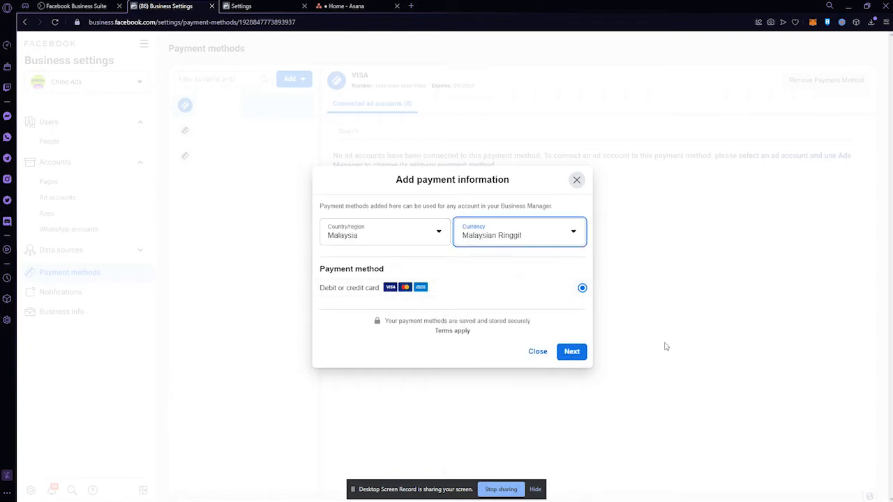
{"action": "left_click", "coordinate": [573, 356]}
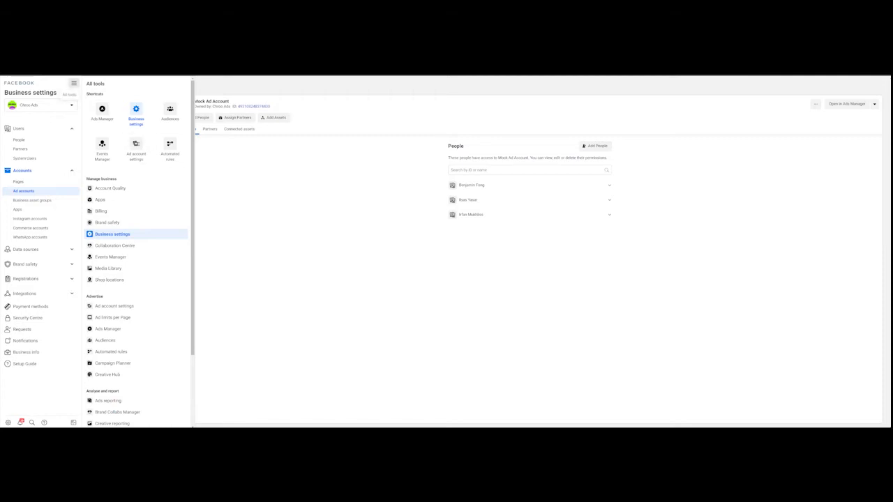
- Go to Brand safety > Domains, view the verified peasy.ai domain, and start adding a domain
{"action": "left_click", "coordinate": [73, 84]}
{"action": "left_click", "coordinate": [72, 83]}
{"action": "left_click", "coordinate": [70, 265]}
{"action": "left_click", "coordinate": [21, 264]}
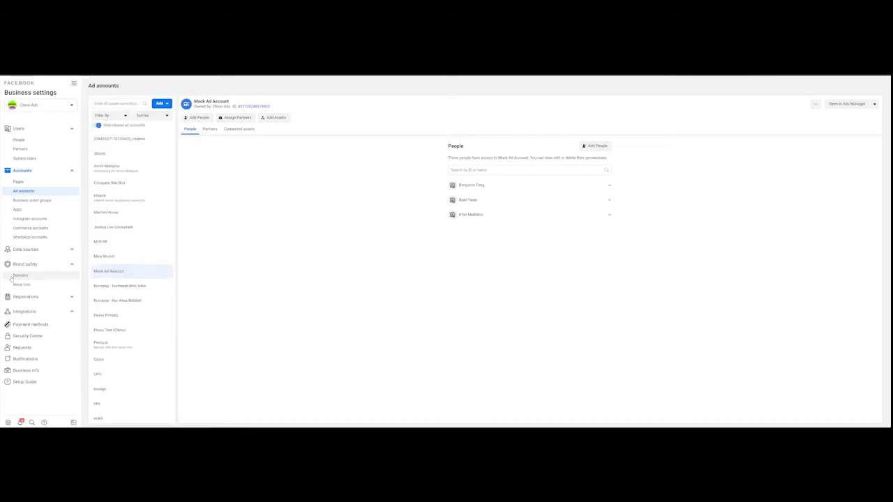
{"action": "left_click", "coordinate": [14, 275]}
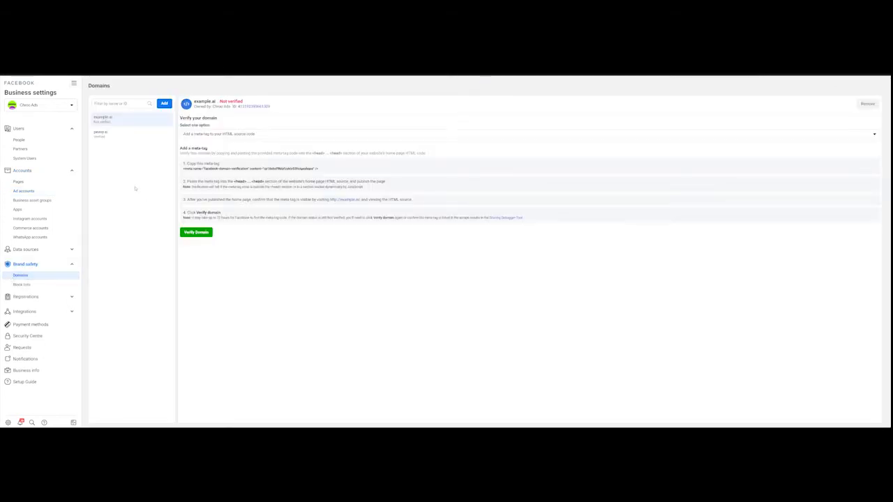
{"action": "left_click", "coordinate": [139, 136]}
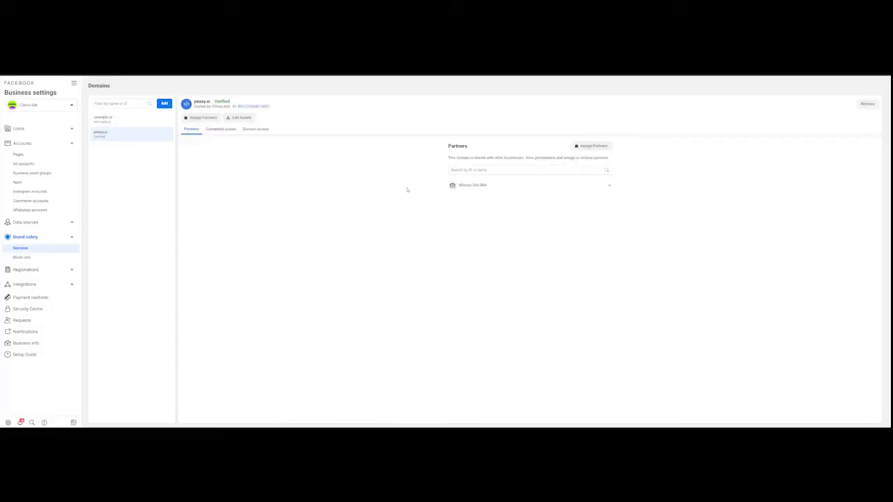
{"action": "left_click", "coordinate": [166, 104]}
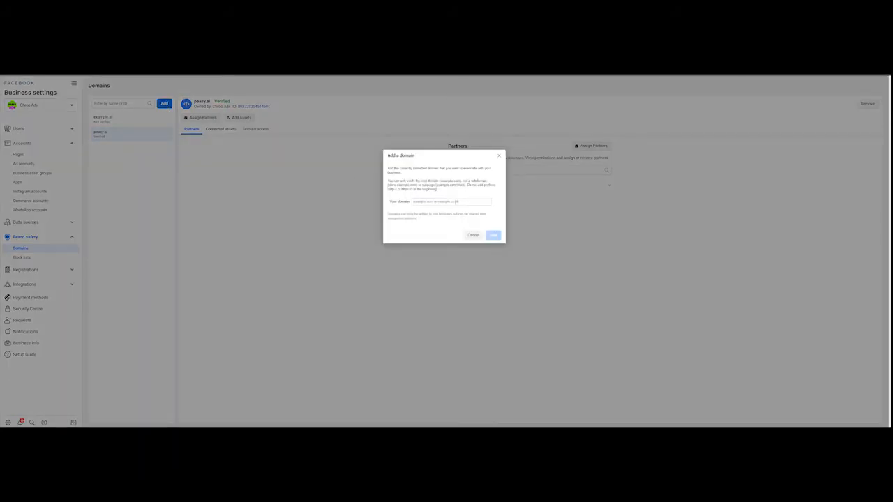
- Add the domain example.co and show its verification method options
{"action": "left_click", "coordinate": [459, 200]}
{"action": "type", "text": "xxx"}
{"action": "left_click", "coordinate": [493, 235]}
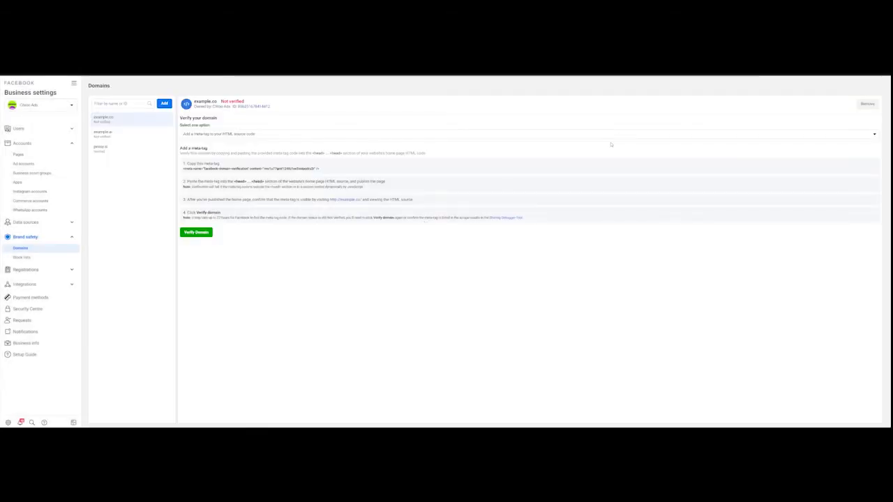
{"action": "left_click", "coordinate": [612, 137]}
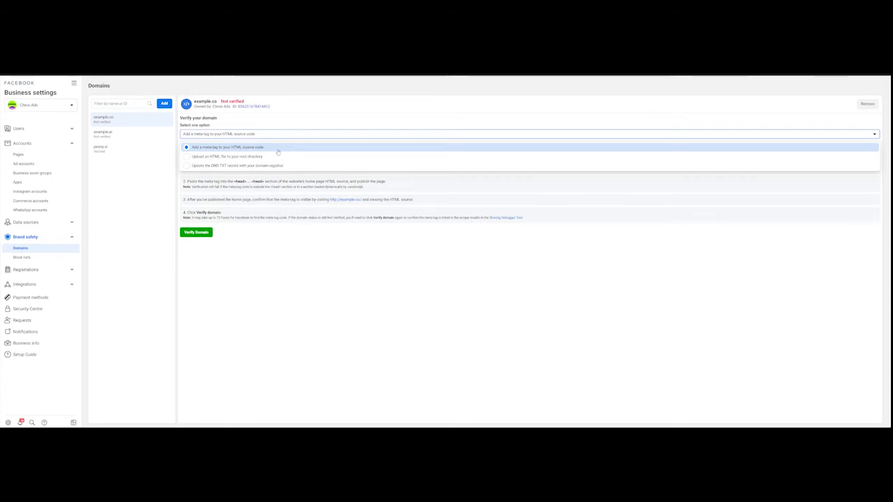
- Keep the HTML meta-tag verification for example.co and bring up the All tools panel
{"action": "left_click", "coordinate": [277, 149]}
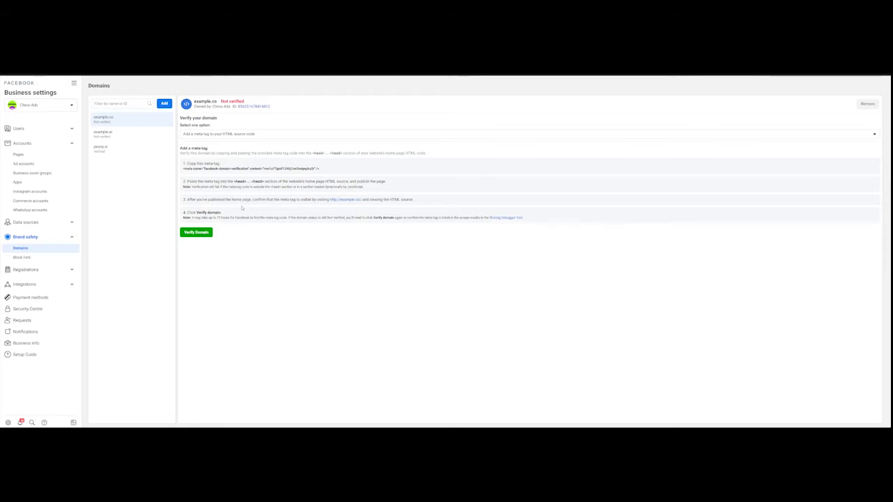
{"action": "left_click", "coordinate": [73, 83]}
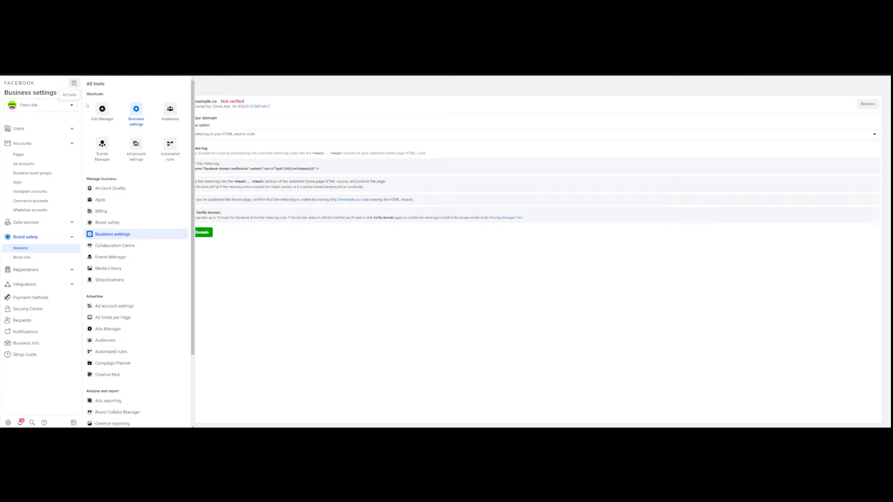
- Go to Events Manager from All tools and begin Connect data sources
{"action": "left_click", "coordinate": [136, 147]}
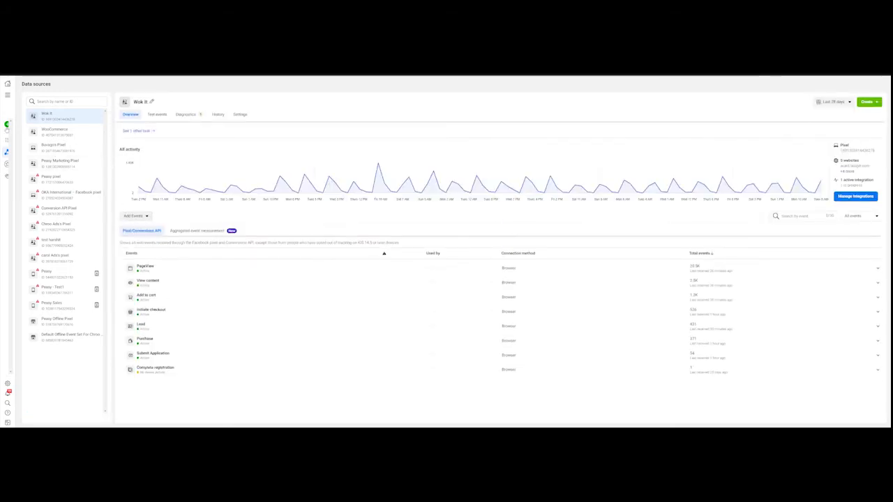
{"action": "mouse_move", "coordinate": [5, 129]}
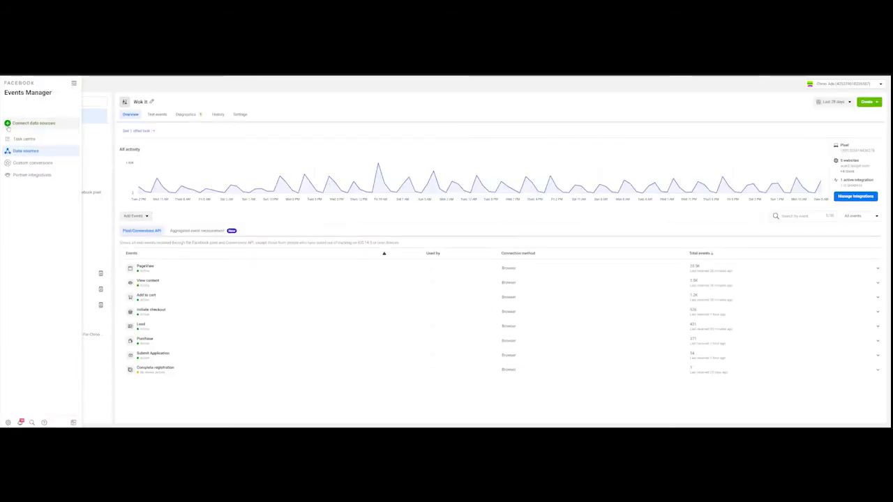
{"action": "left_click", "coordinate": [13, 127]}
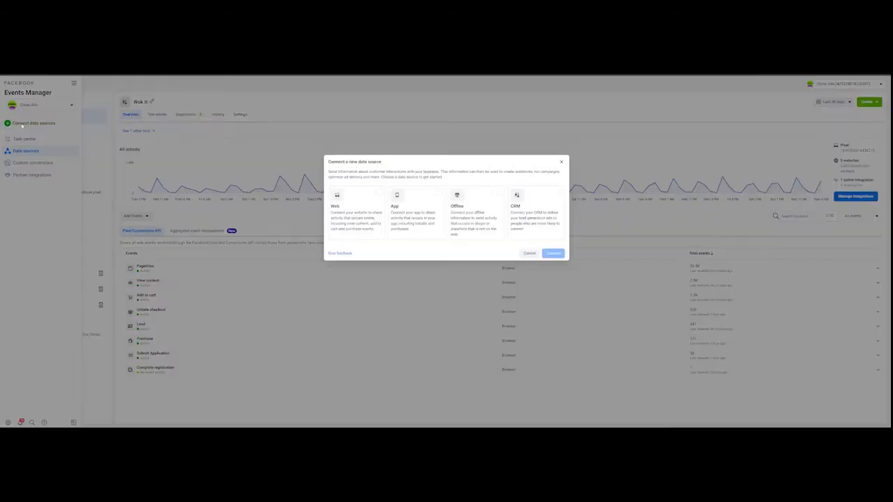
- Select the Web card as the new data source and connect it
{"action": "left_click", "coordinate": [375, 193]}
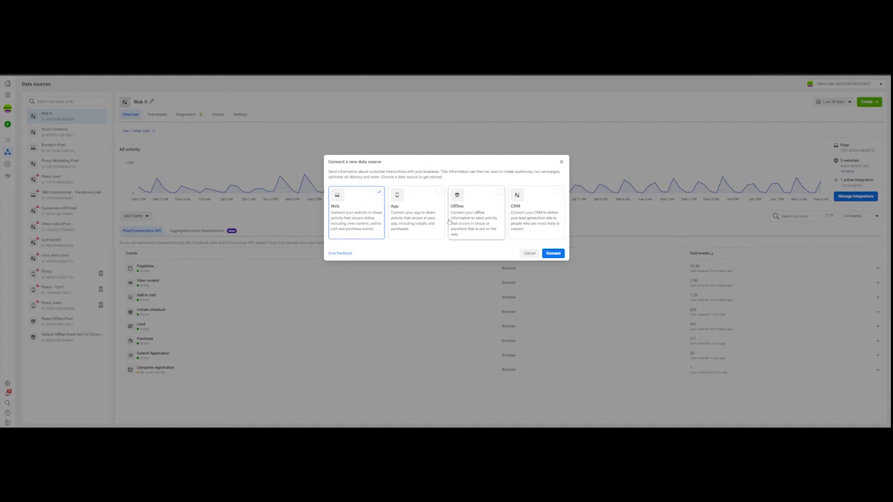
{"action": "left_click", "coordinate": [549, 256]}
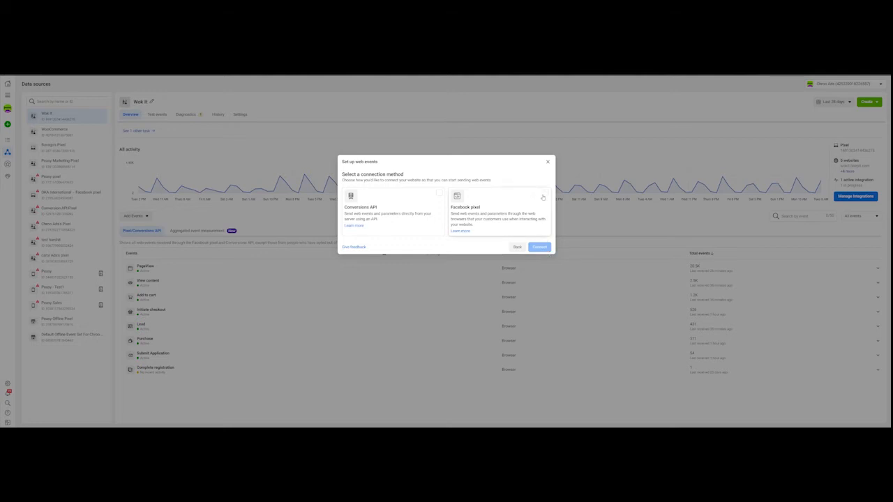
- Choose Facebook pixel as the connection method and continue past its intro to Add details
{"action": "left_click", "coordinate": [542, 198]}
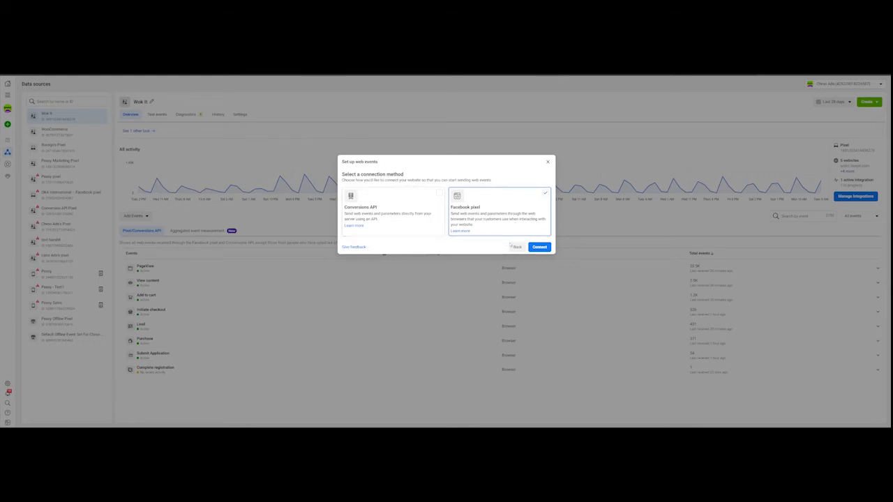
{"action": "left_click", "coordinate": [534, 246]}
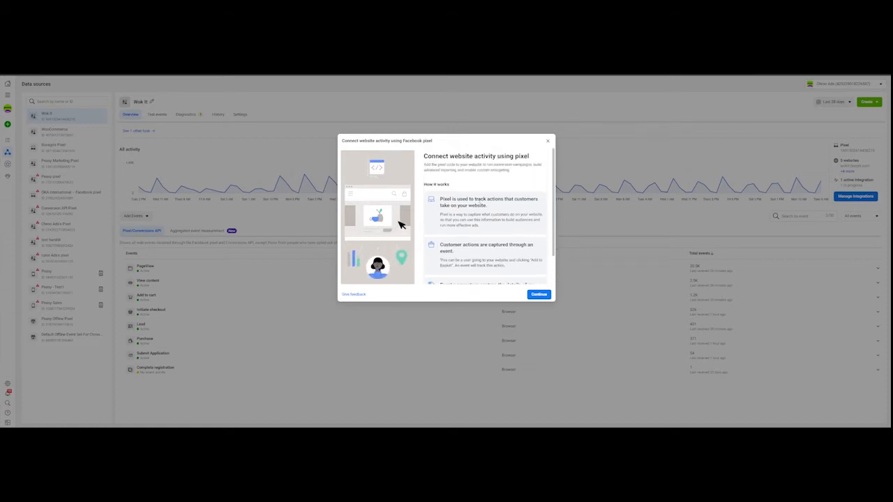
{"action": "scroll", "coordinate": [479, 201], "scroll_direction": "down", "scroll_amount": 1}
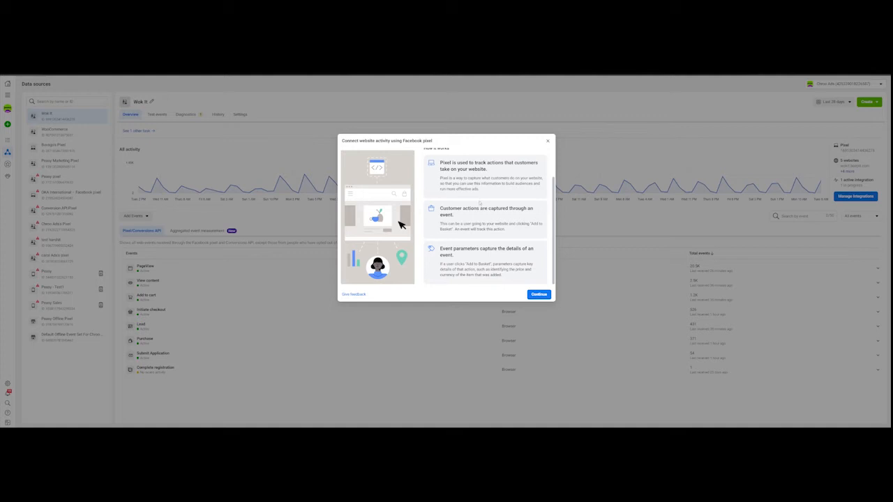
{"action": "scroll", "coordinate": [480, 203], "scroll_direction": "up", "scroll_amount": 1}
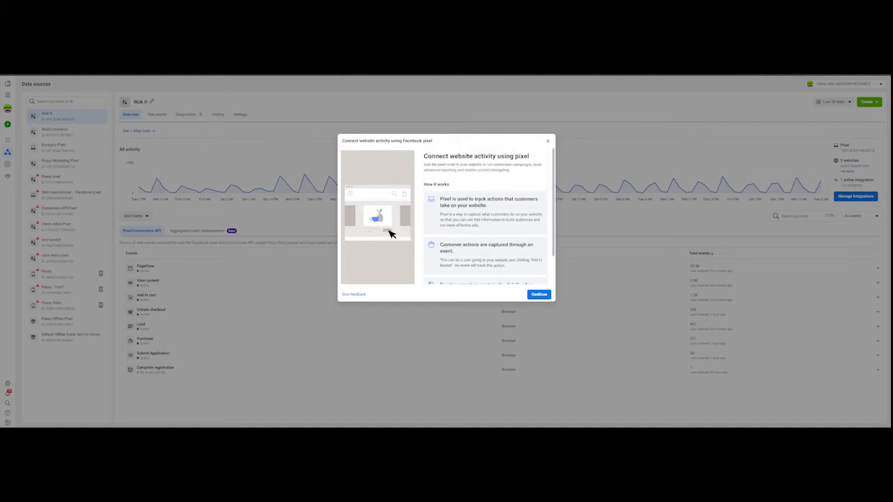
{"action": "scroll", "coordinate": [479, 203], "scroll_direction": "down", "scroll_amount": 1}
{"action": "scroll", "coordinate": [479, 203], "scroll_direction": "up", "scroll_amount": 1}
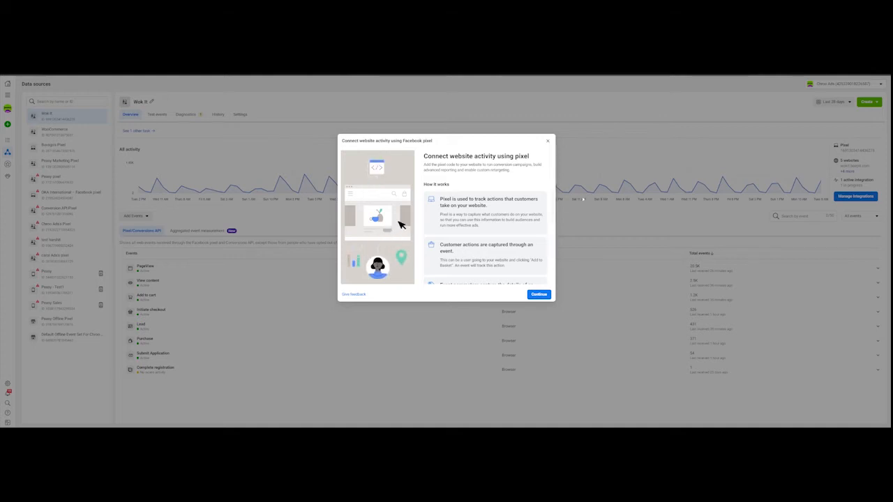
{"action": "left_click", "coordinate": [546, 294]}
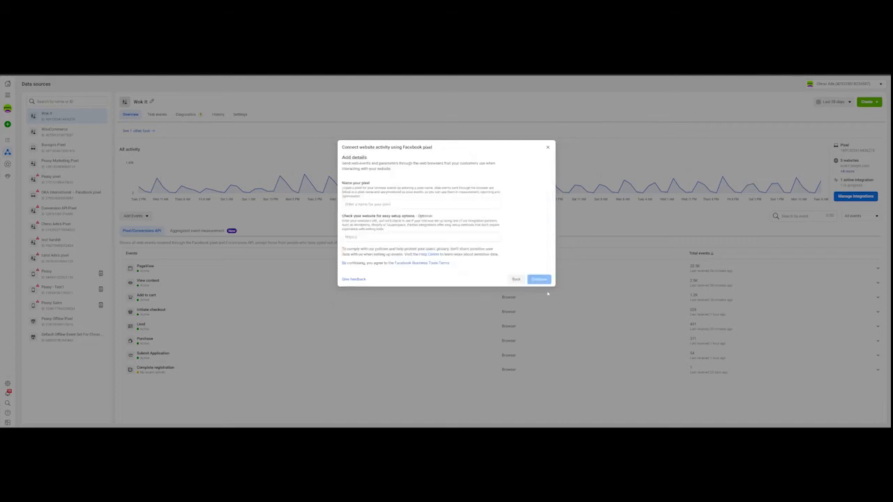
- Name the new pixel 'Sample Test Pixel' and create it
{"action": "left_click", "coordinate": [396, 205]}
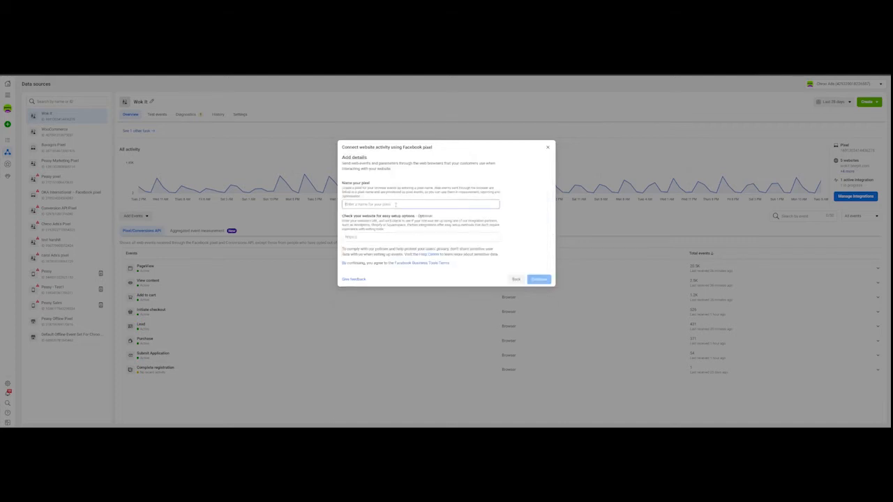
{"action": "type", "text": "B"}
{"action": "type", "text": "ample Test Pixel"}
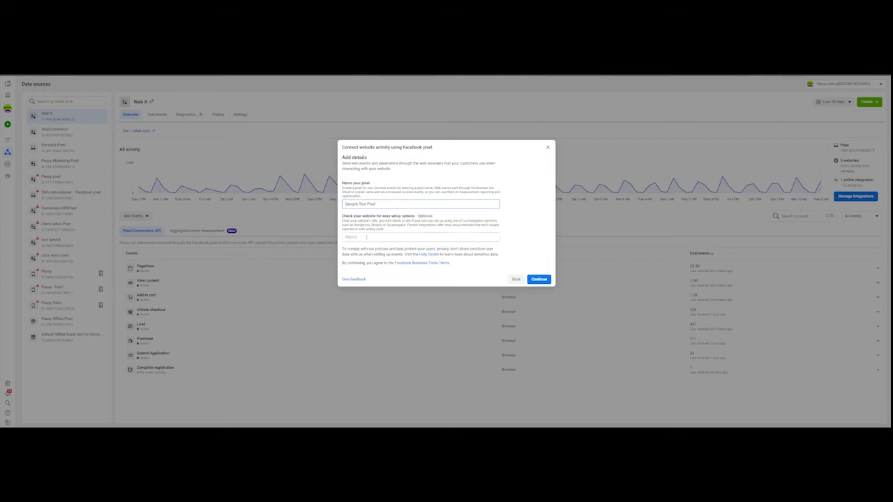
{"action": "left_click", "coordinate": [547, 279]}
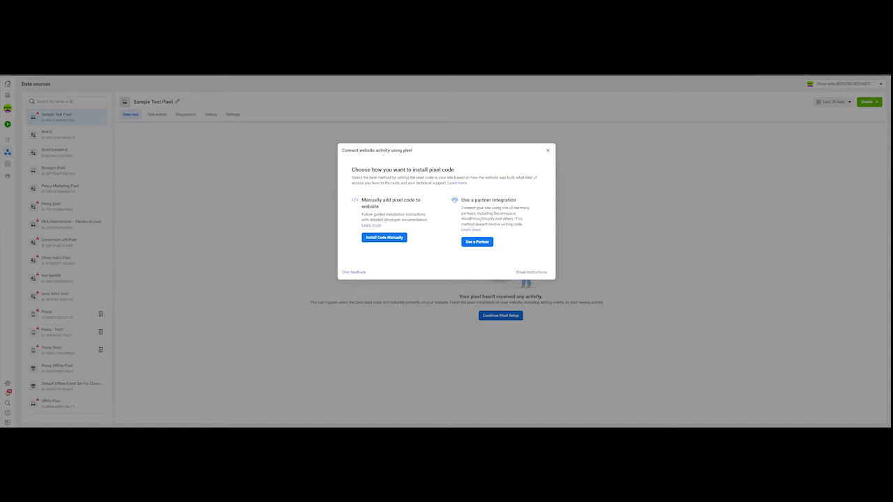
- Choose 'Use a Partner' to list partner platforms for installing the pixel code
{"action": "left_click", "coordinate": [477, 241]}
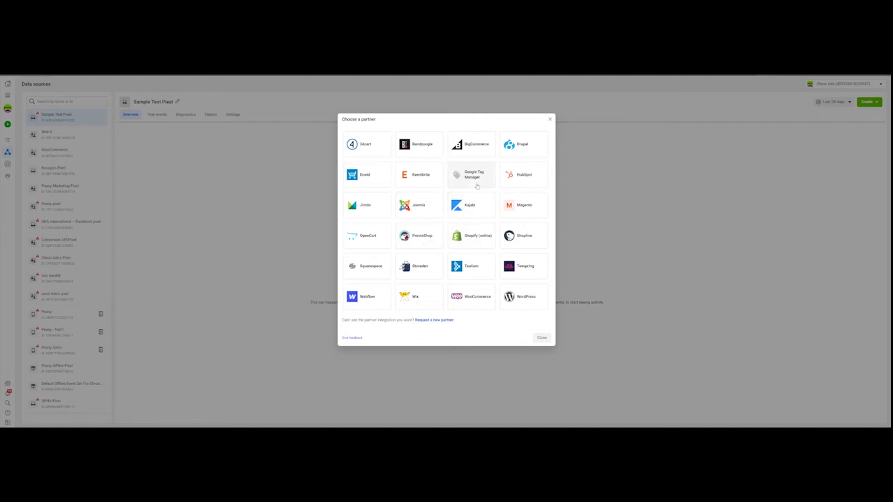
- Close the Choose a partner dialog, landing on Sample Test Pixel's overview
{"action": "left_click", "coordinate": [541, 338]}
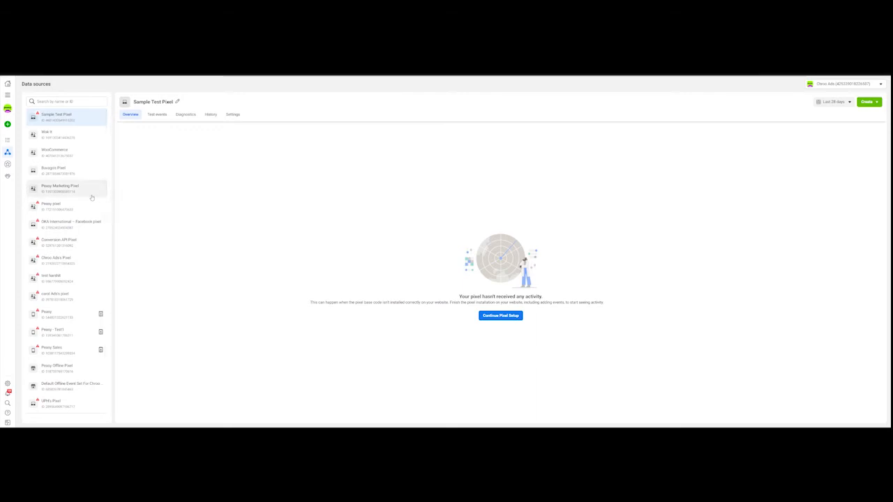
- Return to Sample Test Pixel via the sidebar and continue its setup to the install-code choice
{"action": "left_click", "coordinate": [65, 196]}
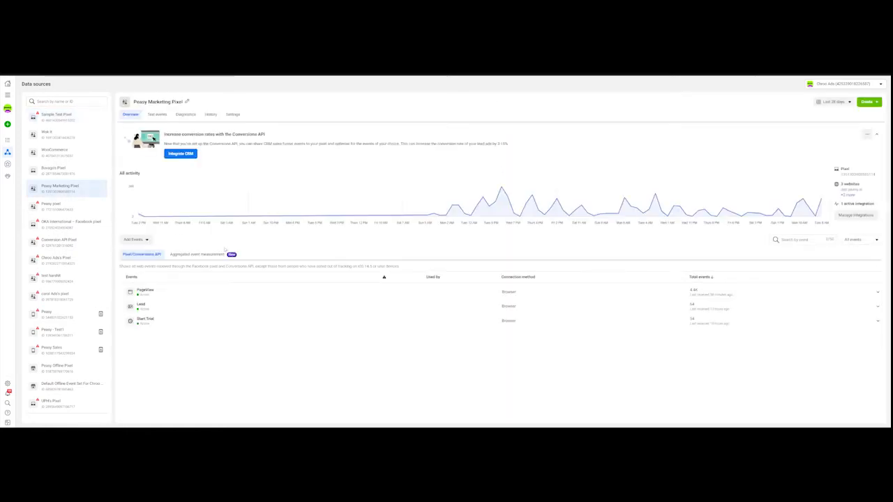
{"action": "left_click", "coordinate": [59, 116]}
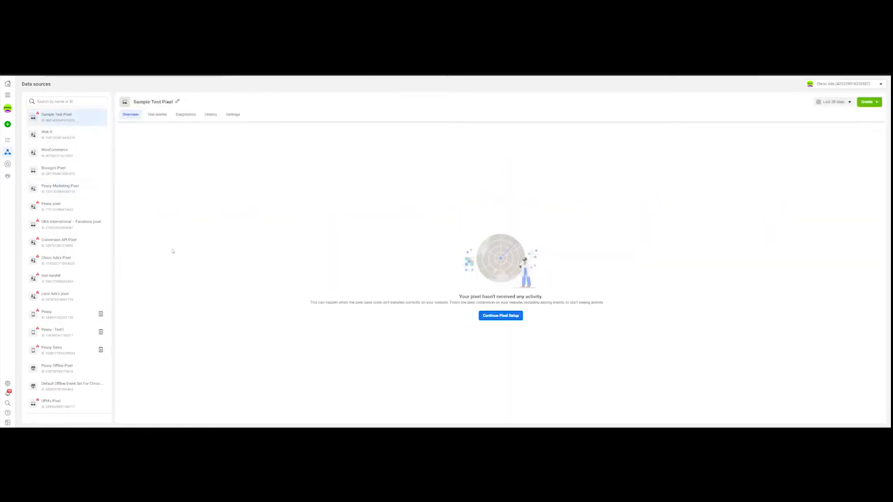
{"action": "left_click", "coordinate": [513, 317]}
{"action": "left_click", "coordinate": [530, 247]}
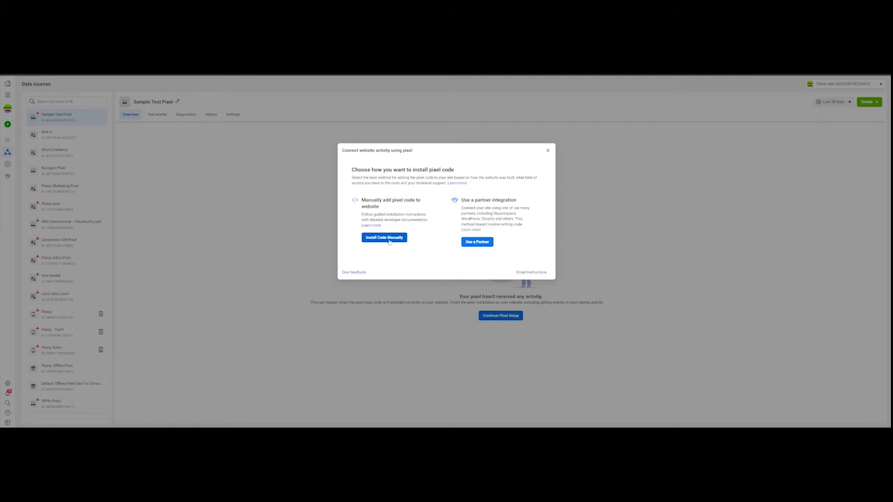
- Browse the partner platforms under 'Use a Partner', then close that list
{"action": "left_click", "coordinate": [477, 242]}
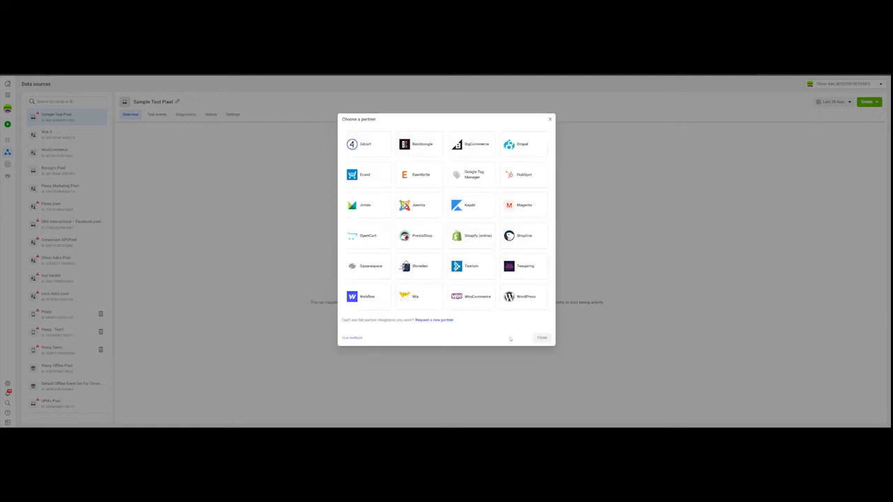
{"action": "left_click", "coordinate": [550, 119]}
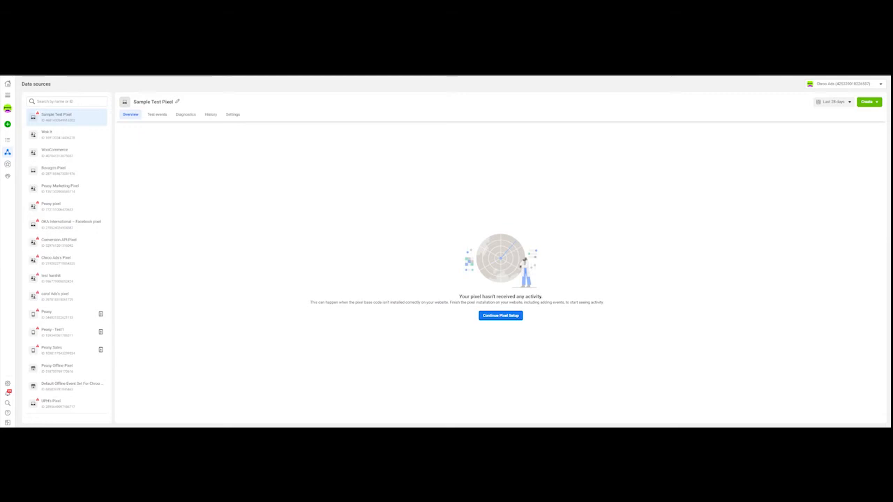
- View Sample Test Pixel's Test events page, then switch to Peasy Marketing Pixel's overview
{"action": "left_click", "coordinate": [157, 114]}
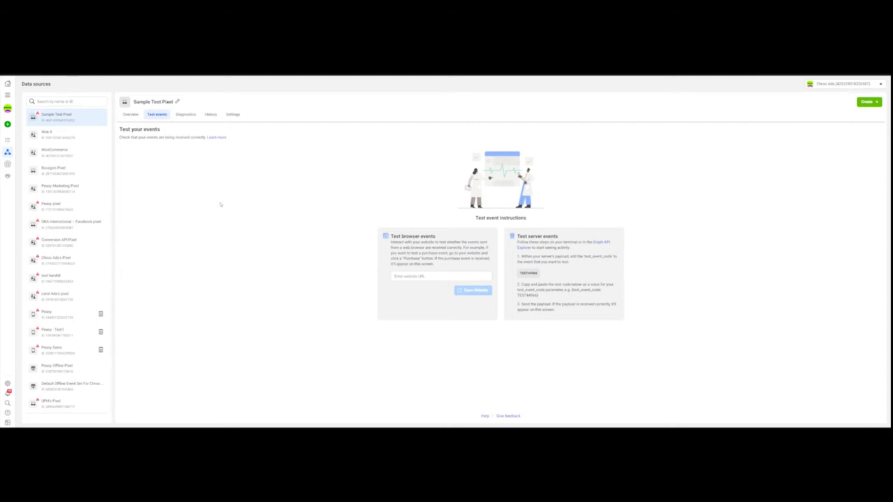
{"action": "left_click", "coordinate": [71, 191]}
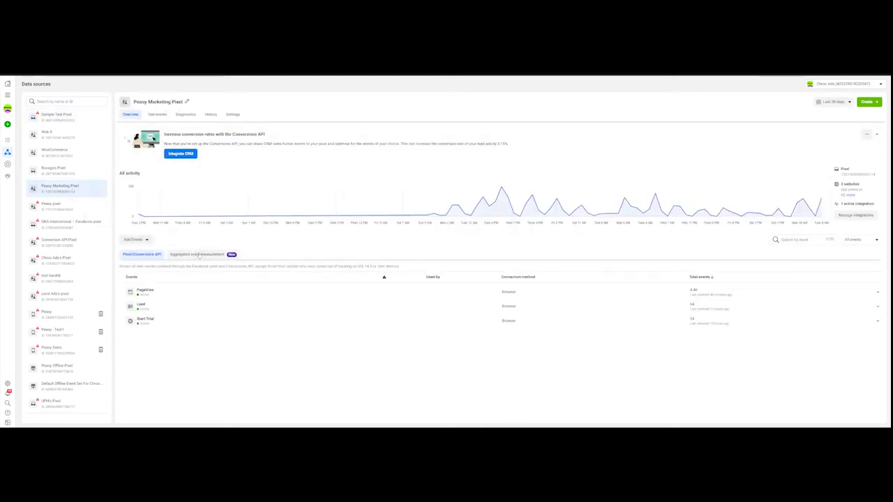
- Open the Peasy Marketing Pixel's event setup tool via Add Events > From the Pixel and launch it on the website URL
{"action": "left_click", "coordinate": [147, 242]}
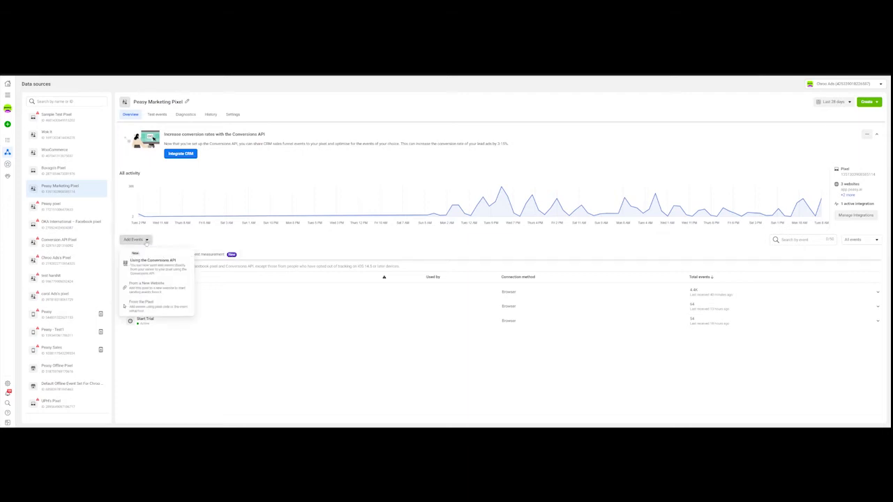
{"action": "left_click", "coordinate": [153, 306]}
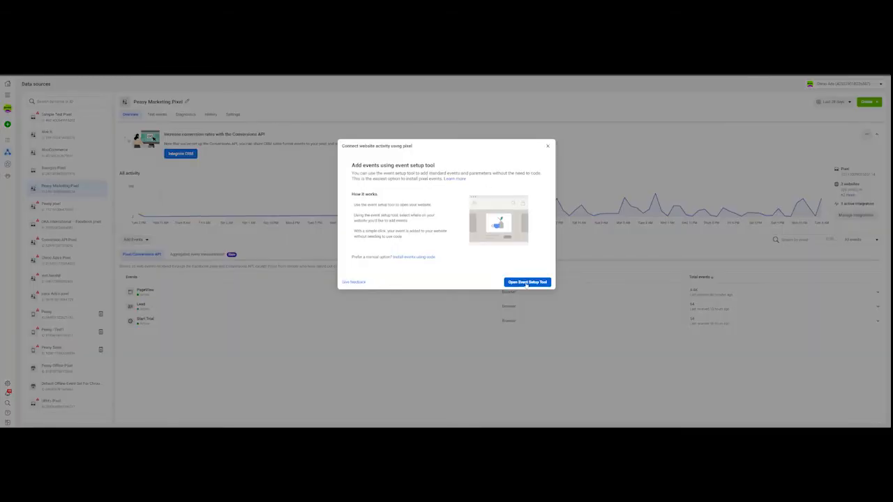
{"action": "left_click", "coordinate": [526, 282]}
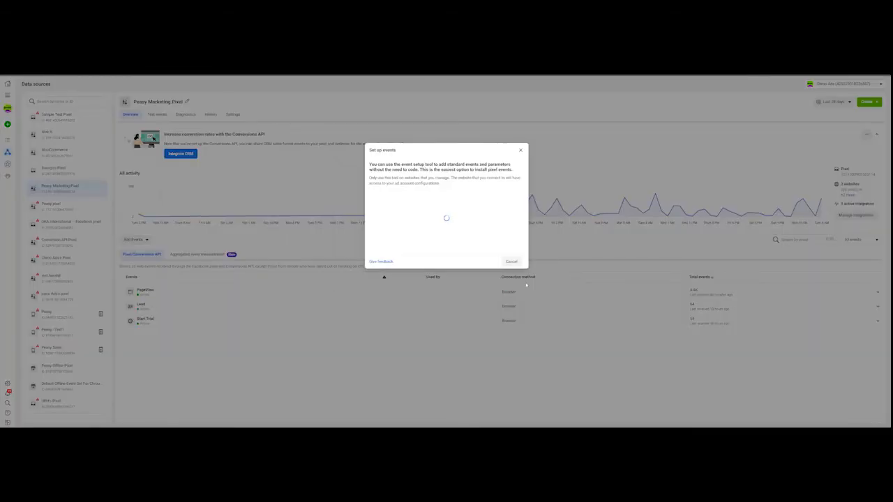
{"action": "left_click", "coordinate": [445, 212]}
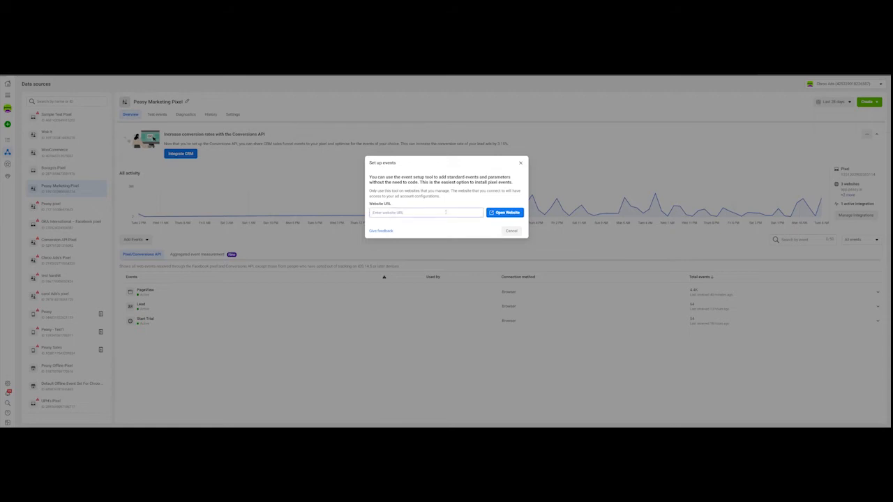
{"action": "type", "text": "https"}
{"action": "left_click", "coordinate": [506, 212]}
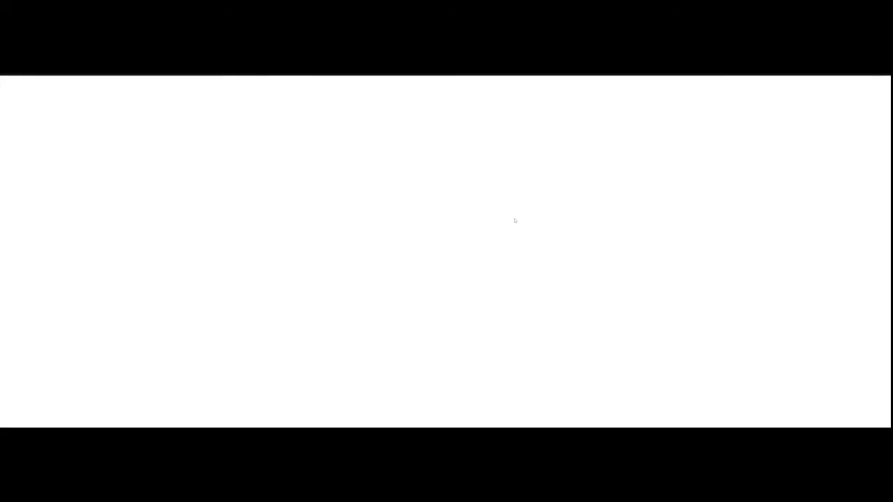
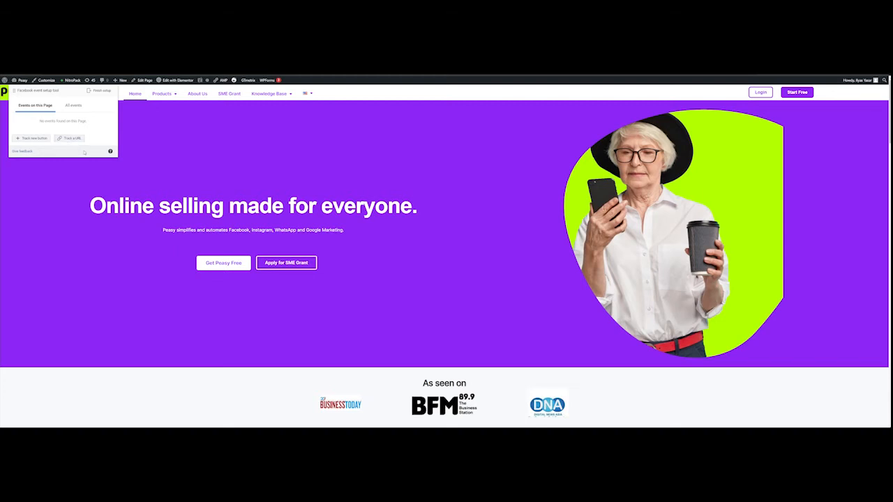
- Start tracking a new button and select the page's Get Peasy Free button
{"action": "left_click", "coordinate": [35, 138]}
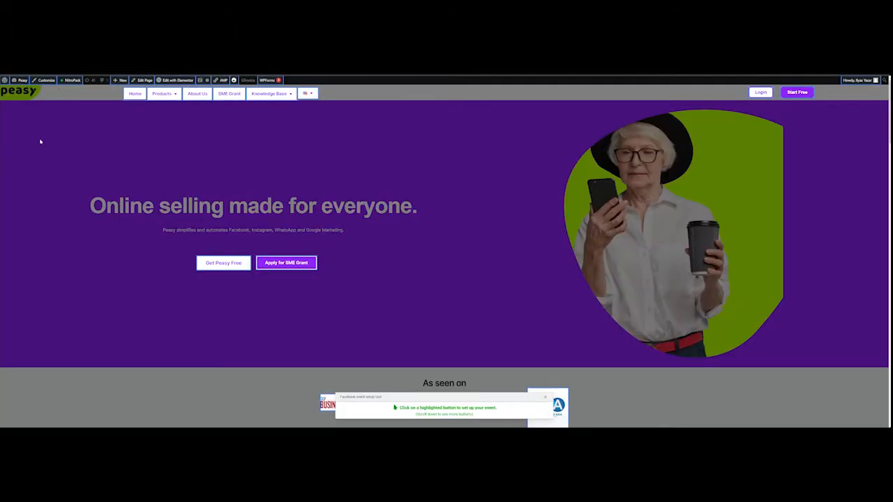
{"action": "scroll", "coordinate": [185, 226], "scroll_direction": "down", "scroll_amount": 5}
{"action": "scroll", "coordinate": [185, 225], "scroll_direction": "up", "scroll_amount": 4}
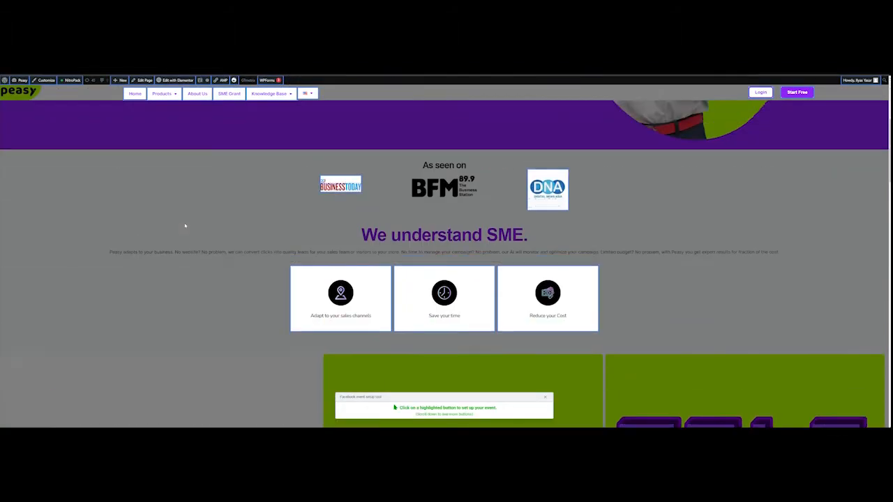
{"action": "scroll", "coordinate": [185, 225], "scroll_direction": "up", "scroll_amount": 1}
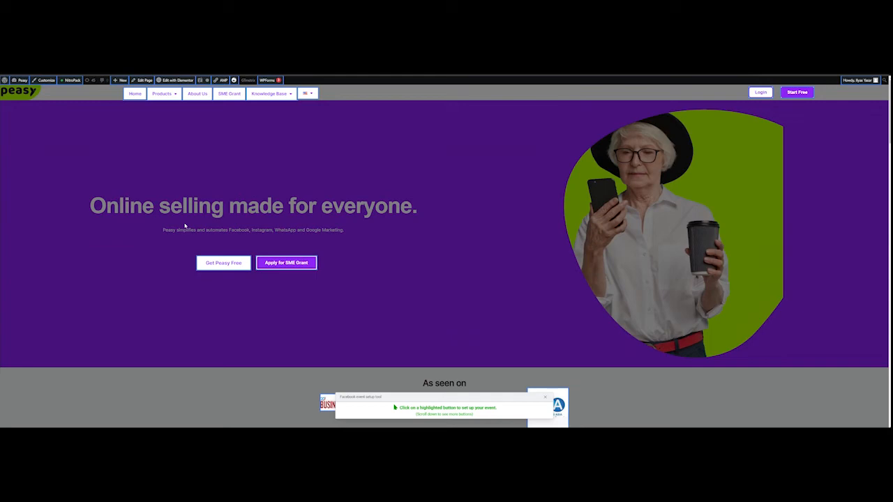
{"action": "scroll", "coordinate": [184, 226], "scroll_direction": "down", "scroll_amount": 10}
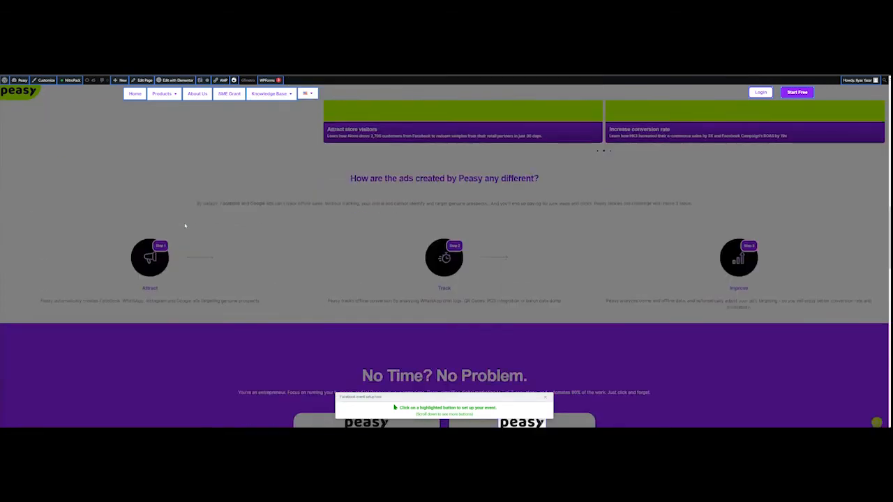
{"action": "scroll", "coordinate": [185, 225], "scroll_direction": "down", "scroll_amount": 4}
{"action": "scroll", "coordinate": [185, 225], "scroll_direction": "up", "scroll_amount": 8}
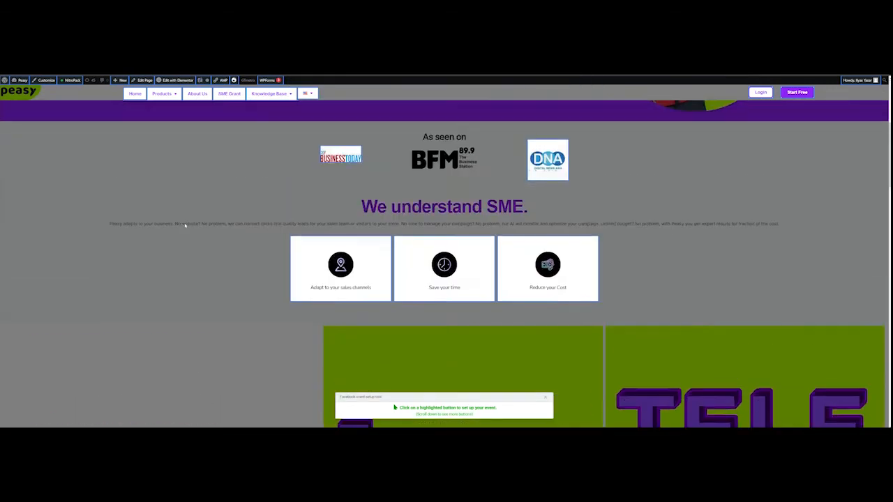
{"action": "scroll", "coordinate": [184, 225], "scroll_direction": "up", "scroll_amount": 3}
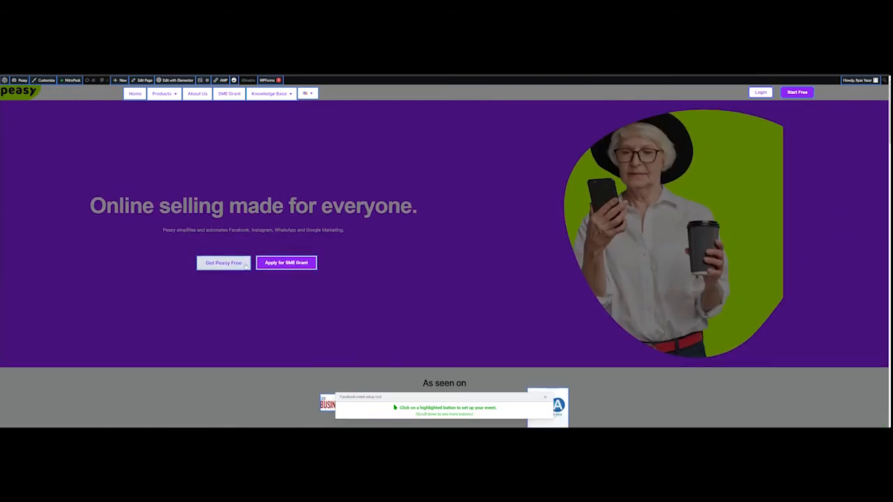
{"action": "left_click", "coordinate": [234, 263]}
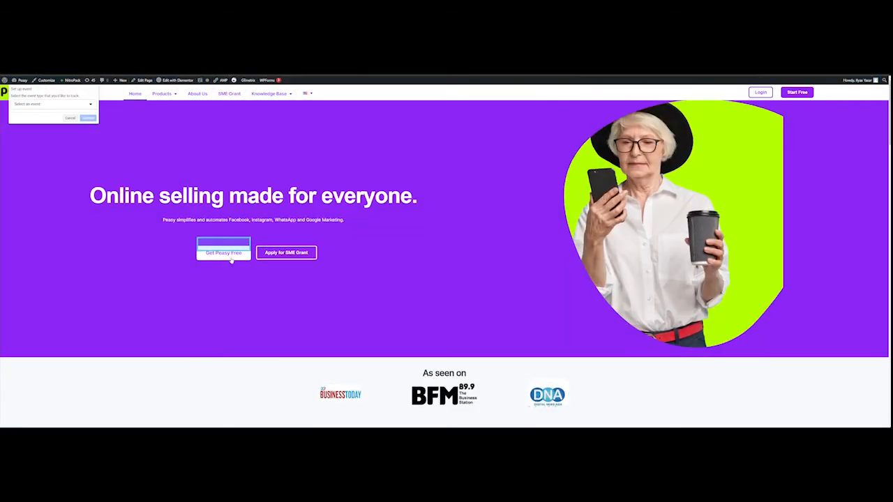
- Assign Submit application as the button's event and confirm it
{"action": "left_click", "coordinate": [85, 105]}
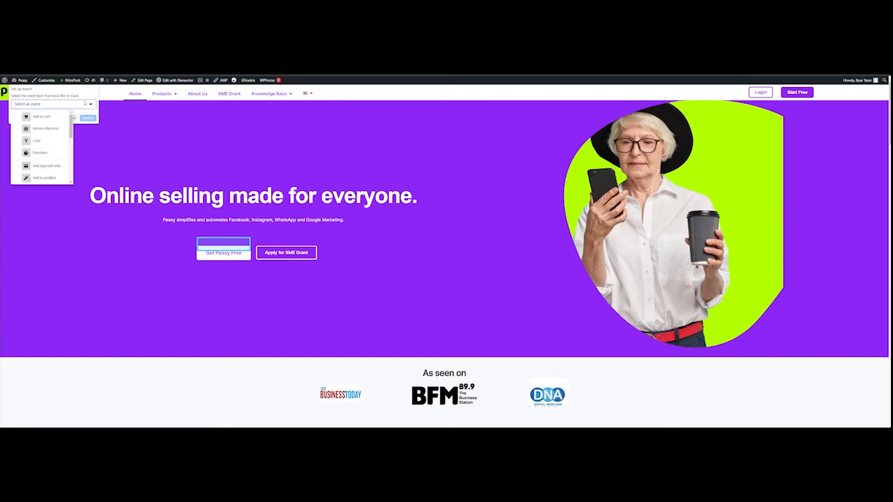
{"action": "scroll", "coordinate": [59, 132], "scroll_direction": "down", "scroll_amount": 2}
{"action": "scroll", "coordinate": [59, 132], "scroll_direction": "down", "scroll_amount": 5}
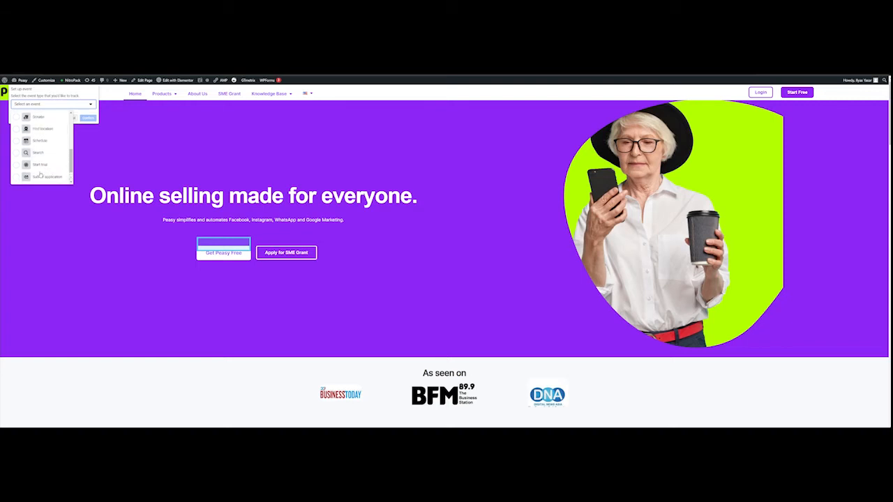
{"action": "scroll", "coordinate": [53, 154], "scroll_direction": "up", "scroll_amount": 1}
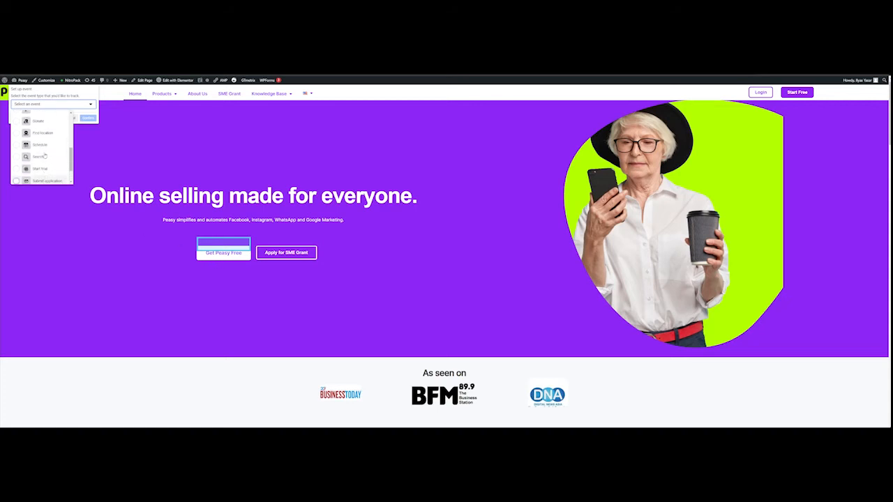
{"action": "scroll", "coordinate": [41, 175], "scroll_direction": "down", "scroll_amount": 1}
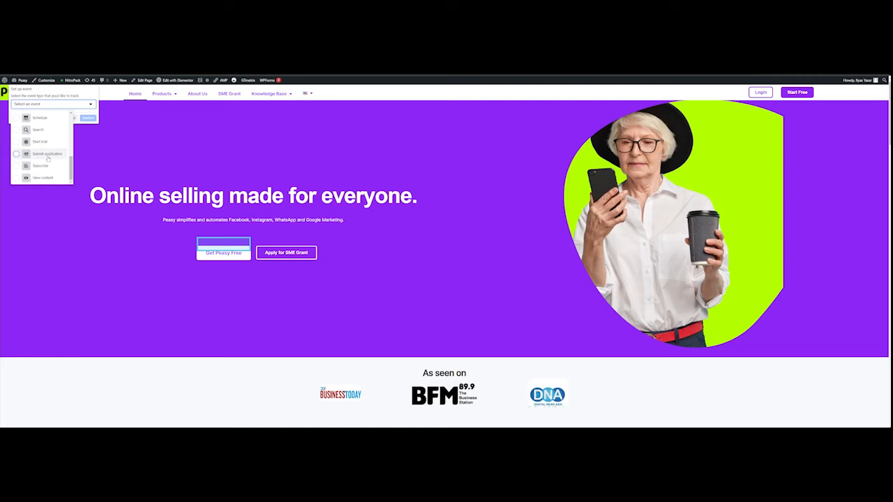
{"action": "left_click", "coordinate": [48, 156]}
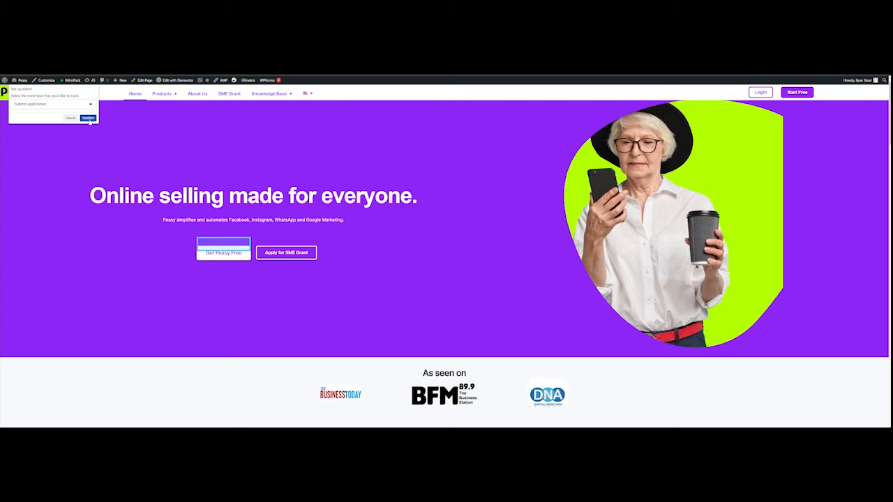
{"action": "left_click", "coordinate": [88, 118]}
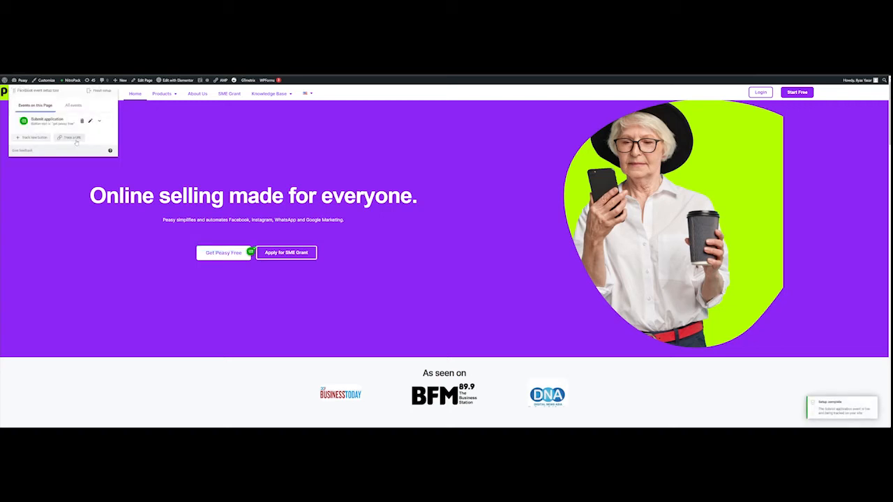
- Track the Peasy homepage URL as a View content event with no value included
{"action": "left_click", "coordinate": [73, 137]}
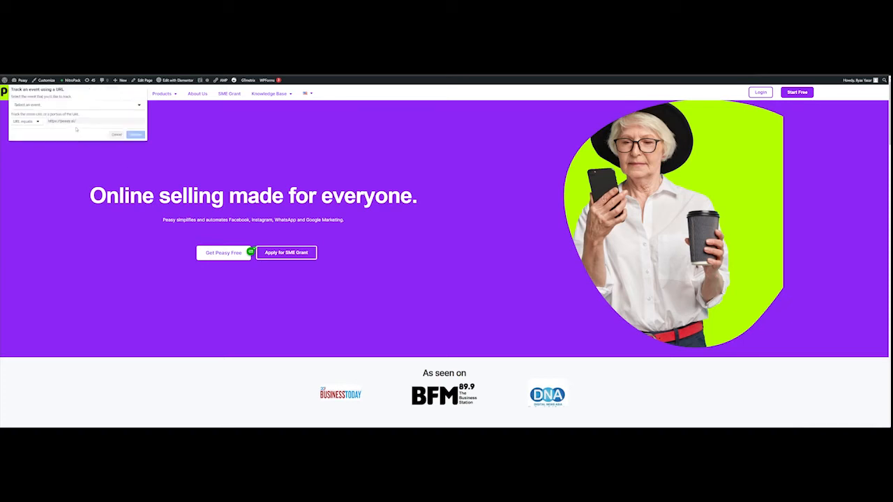
{"action": "left_click", "coordinate": [84, 106]}
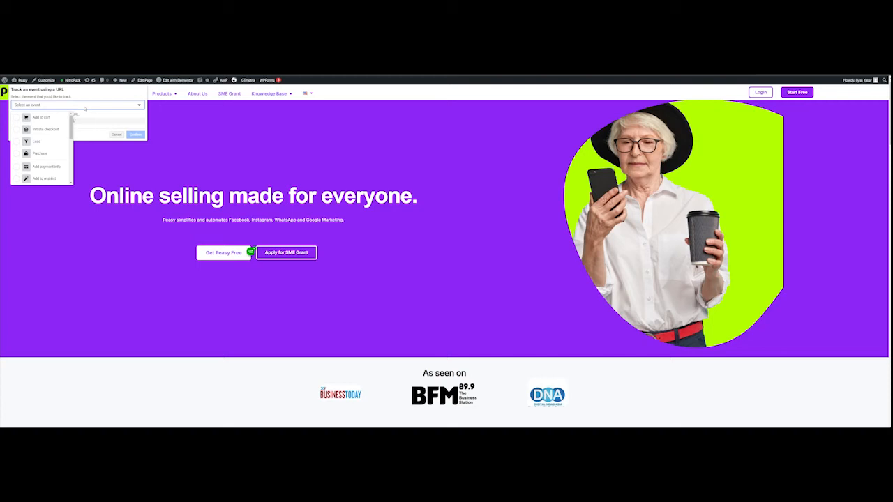
{"action": "left_click", "coordinate": [99, 98]}
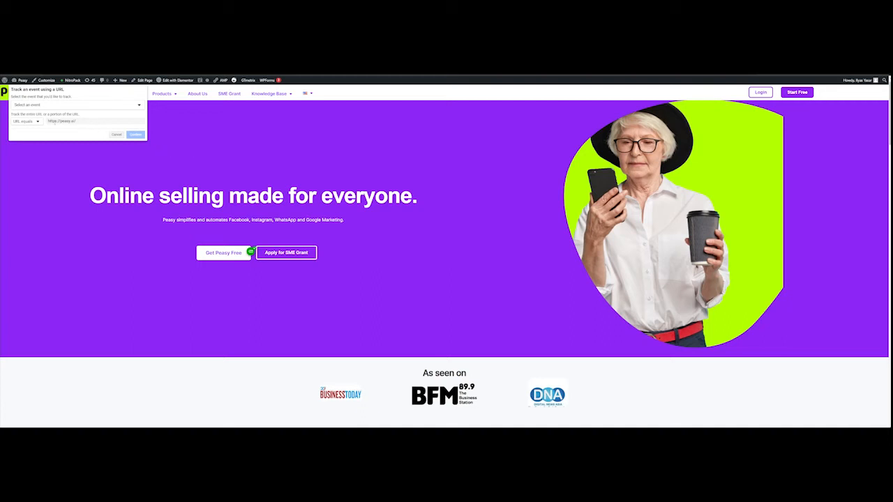
{"action": "left_click", "coordinate": [109, 106]}
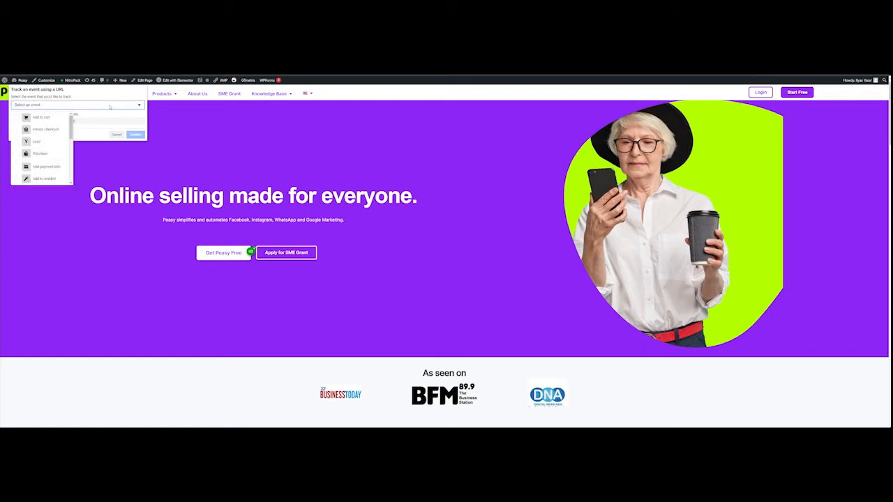
{"action": "scroll", "coordinate": [35, 133], "scroll_direction": "down", "scroll_amount": 2}
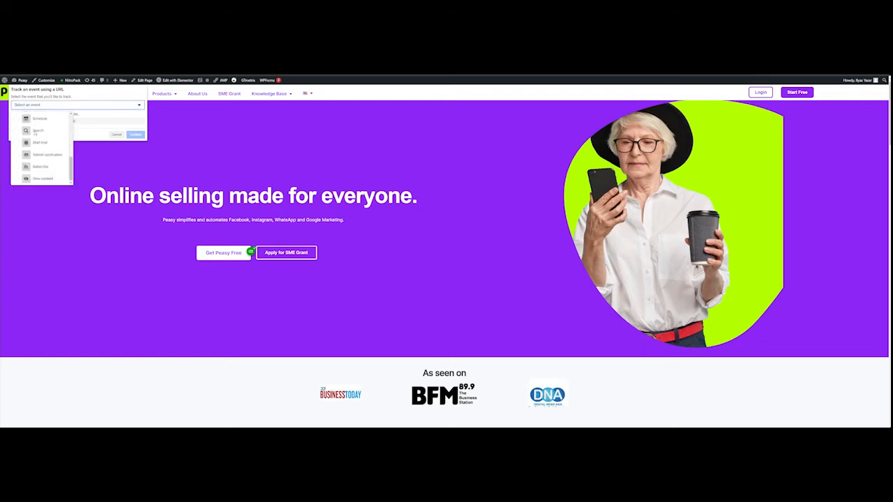
{"action": "scroll", "coordinate": [35, 132], "scroll_direction": "down", "scroll_amount": 5}
{"action": "left_click", "coordinate": [43, 179]}
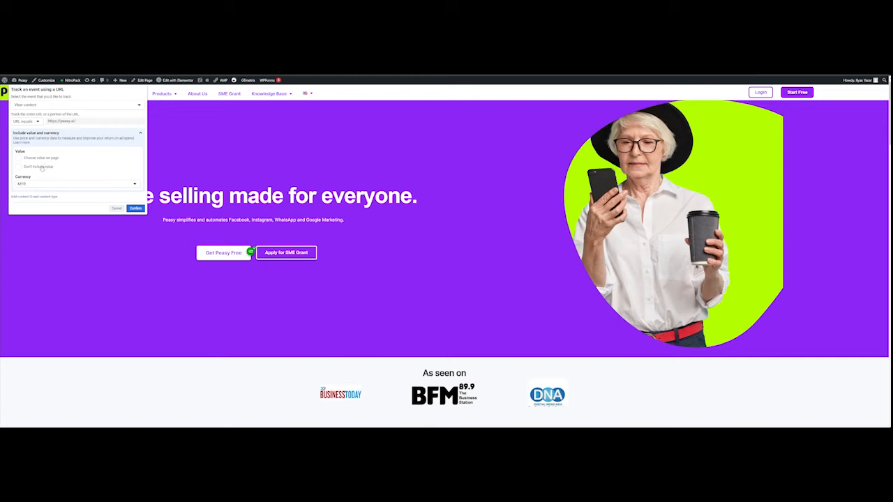
{"action": "left_click", "coordinate": [41, 168]}
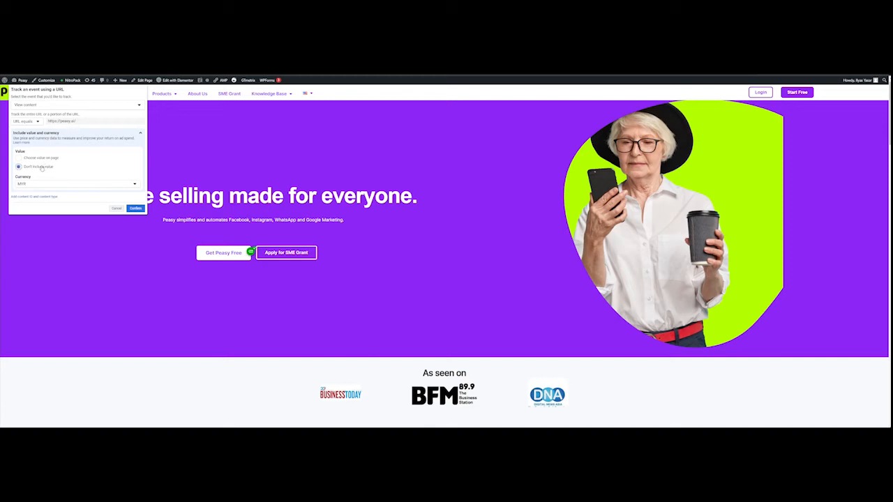
{"action": "left_click", "coordinate": [135, 207]}
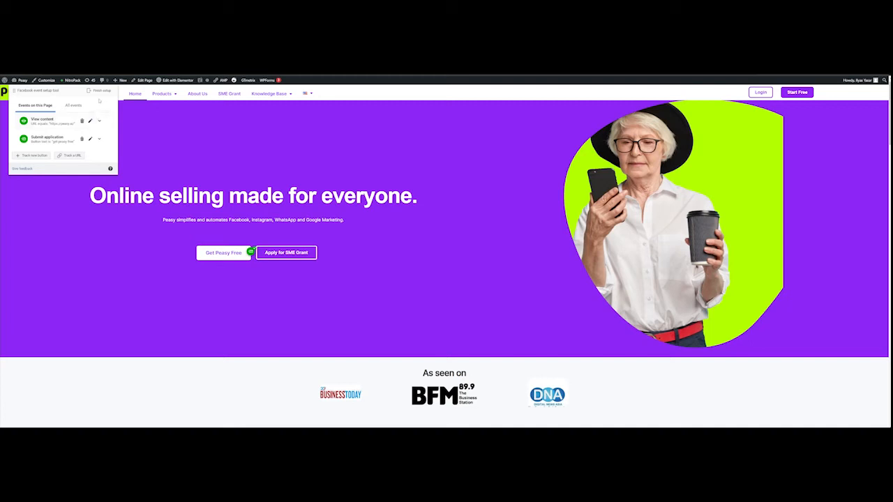
- Finish setup with the Submit application and View content events, skipping the feedback question
{"action": "left_click", "coordinate": [101, 91]}
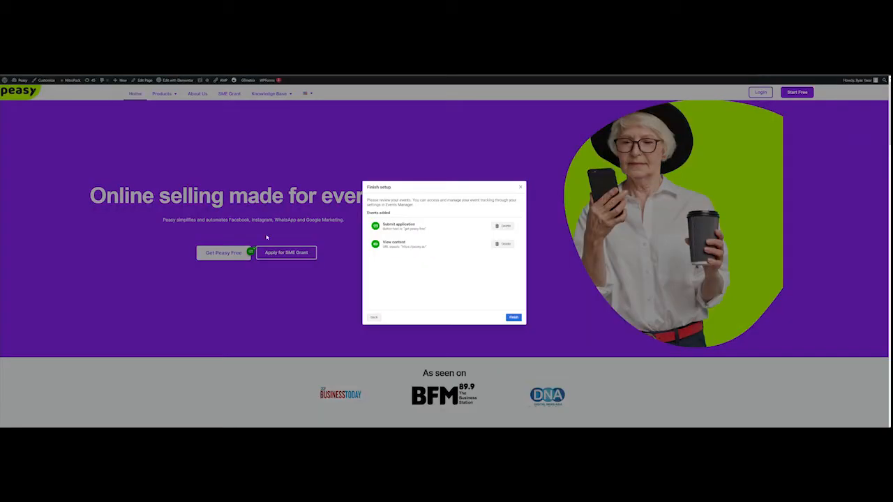
{"action": "left_click", "coordinate": [513, 318]}
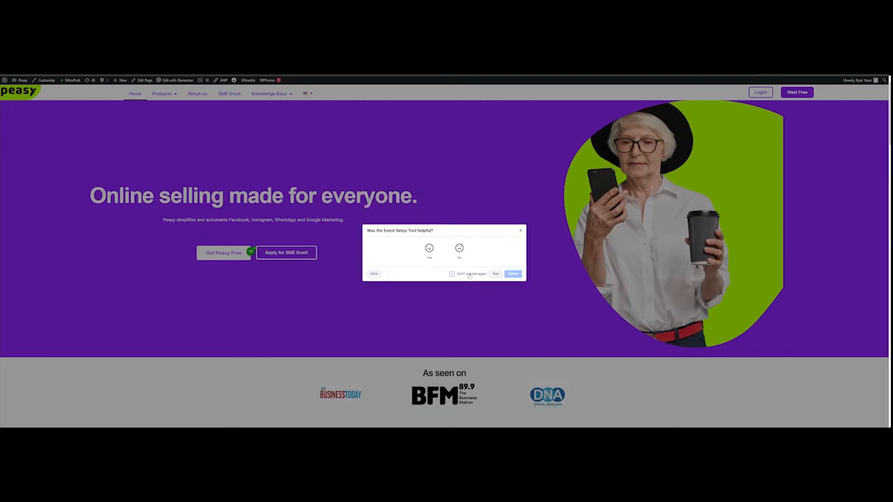
{"action": "left_click", "coordinate": [494, 274]}
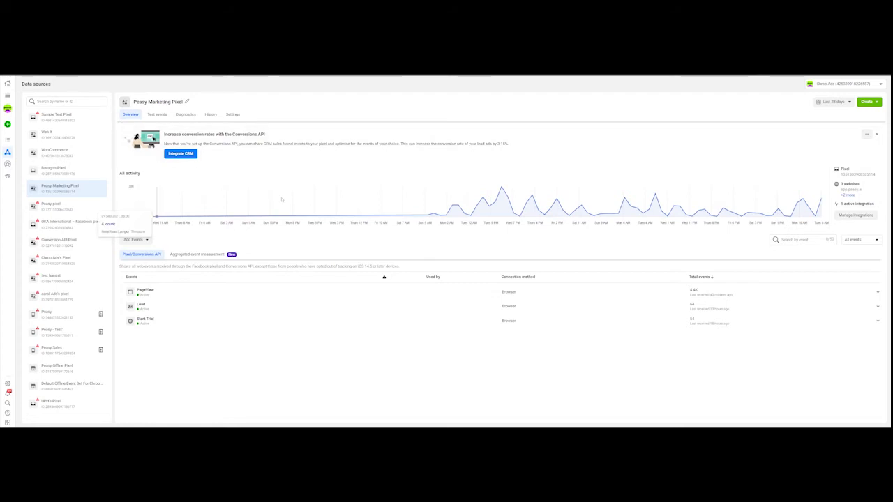
{"action": "left_click", "coordinate": [157, 114]}
{"action": "left_click", "coordinate": [472, 312]}
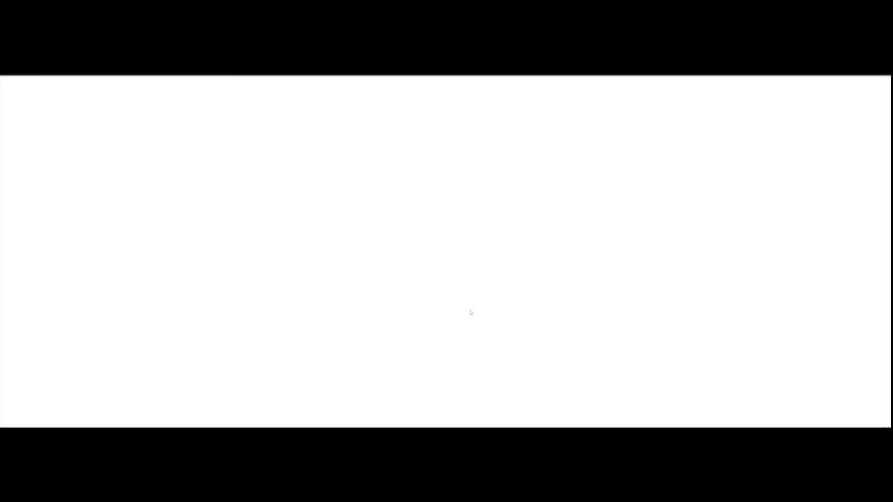
{"action": "left_click", "coordinate": [167, 69]}
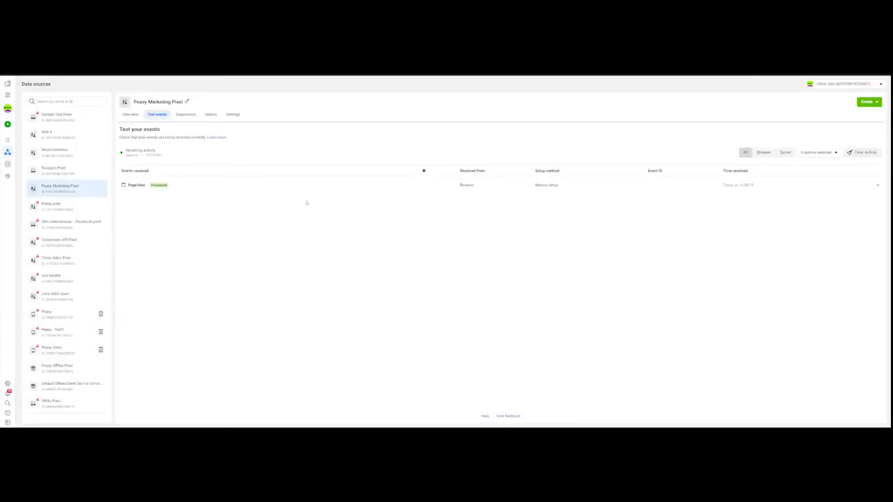
{"action": "key", "text": "ctrl+Tab"}
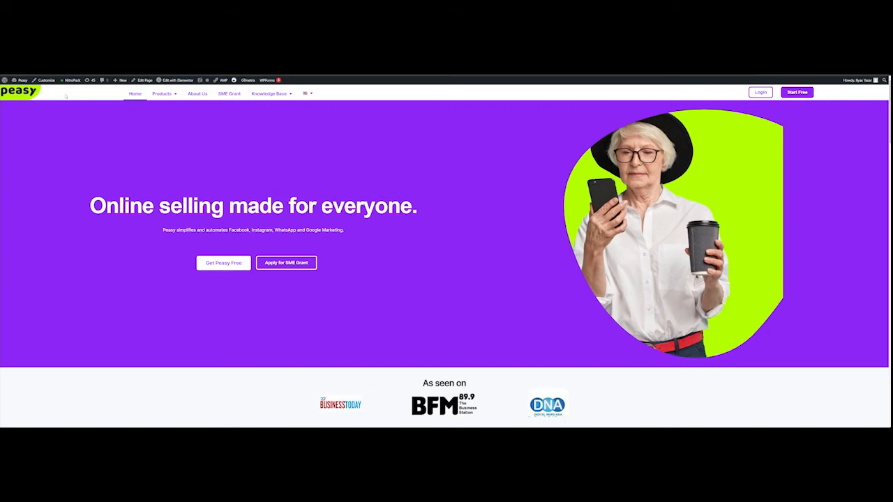
{"action": "key", "text": "ctrl+shift+Tab"}
{"action": "left_click", "coordinate": [160, 186]}
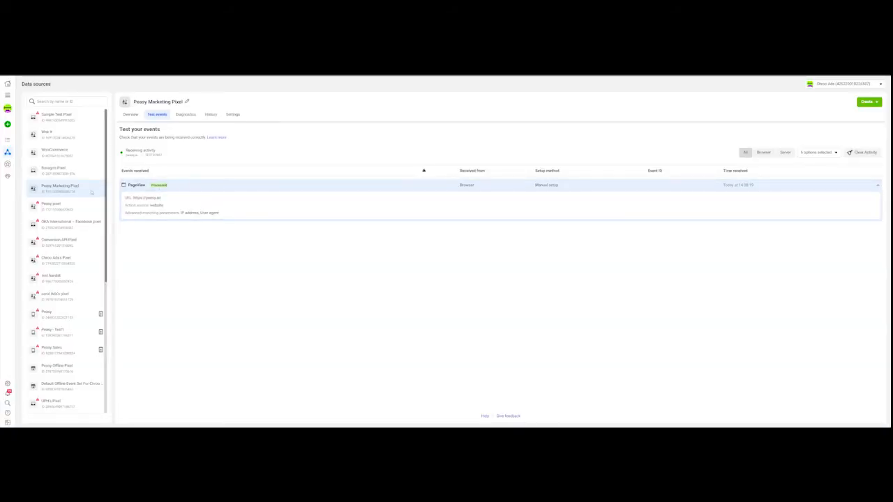
{"action": "left_click", "coordinate": [131, 115]}
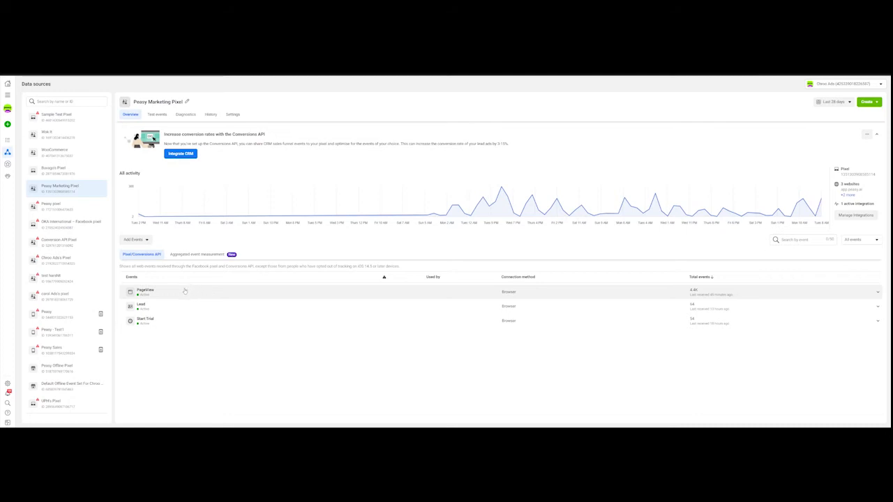
- Open aggregated event measurement's web event configurations and request to edit peasy.ai's Lead and Start Trial events
{"action": "left_click", "coordinate": [204, 256]}
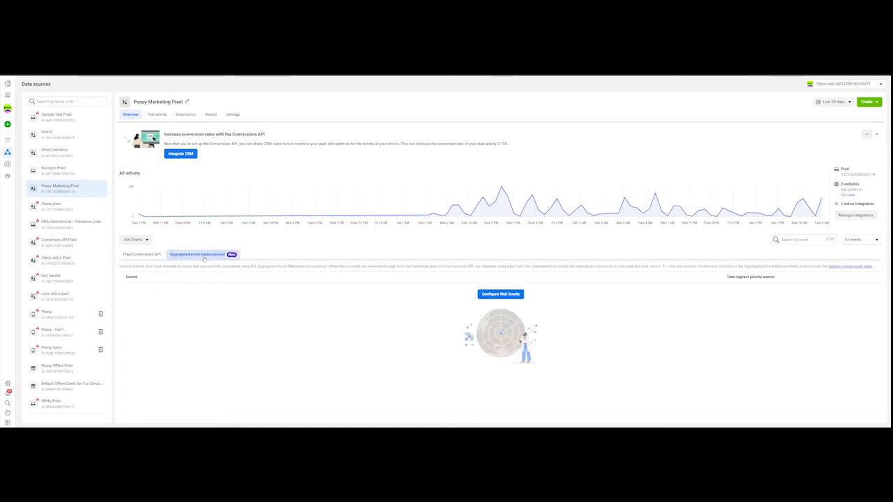
{"action": "left_click", "coordinate": [500, 294]}
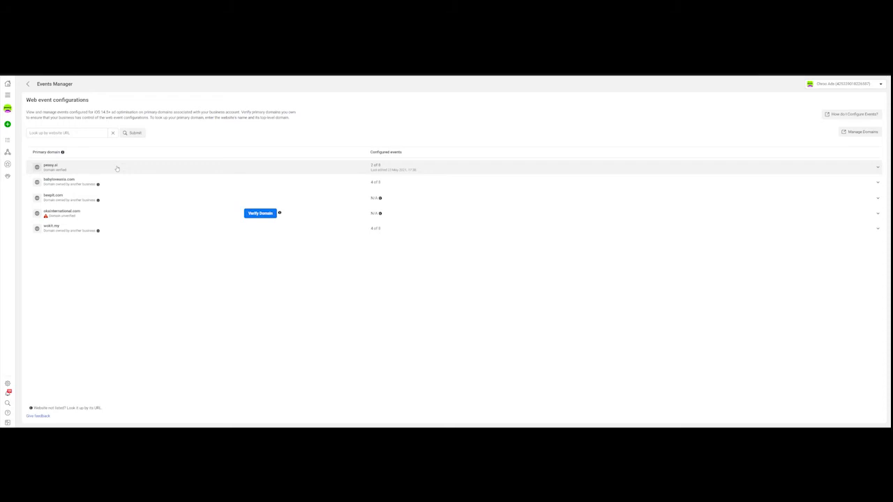
{"action": "left_click", "coordinate": [877, 168]}
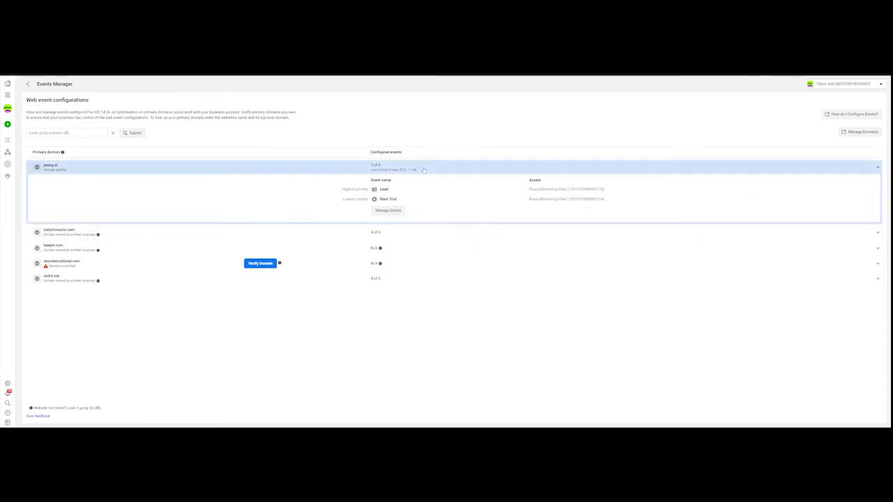
{"action": "left_click", "coordinate": [395, 212]}
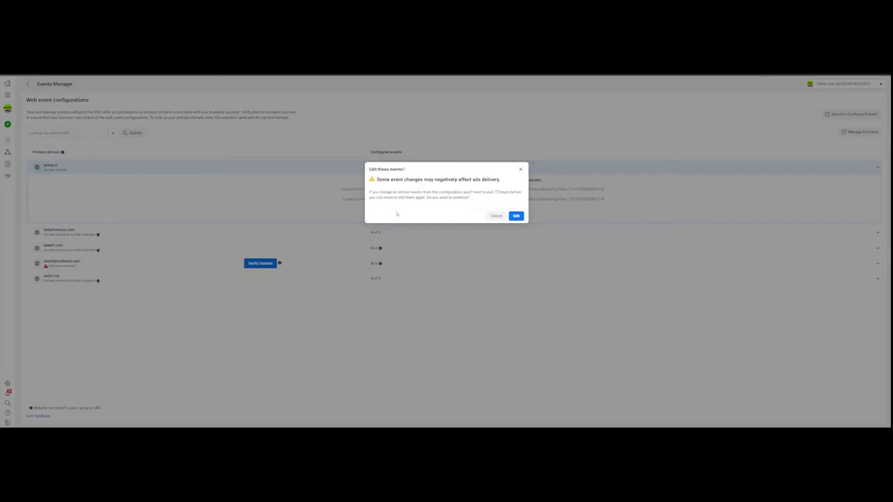
- Accept the edit warning and add a new event row using Peasy Marketing Pixel
{"action": "left_click", "coordinate": [516, 216]}
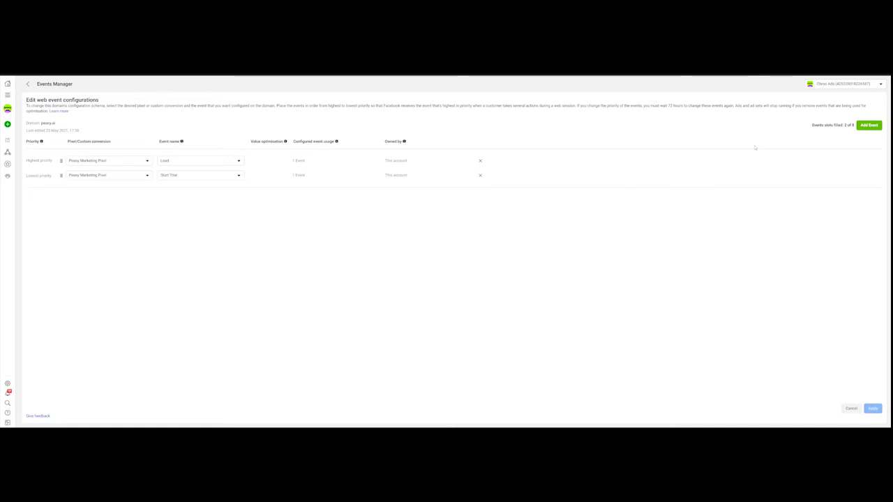
{"action": "left_click", "coordinate": [868, 124]}
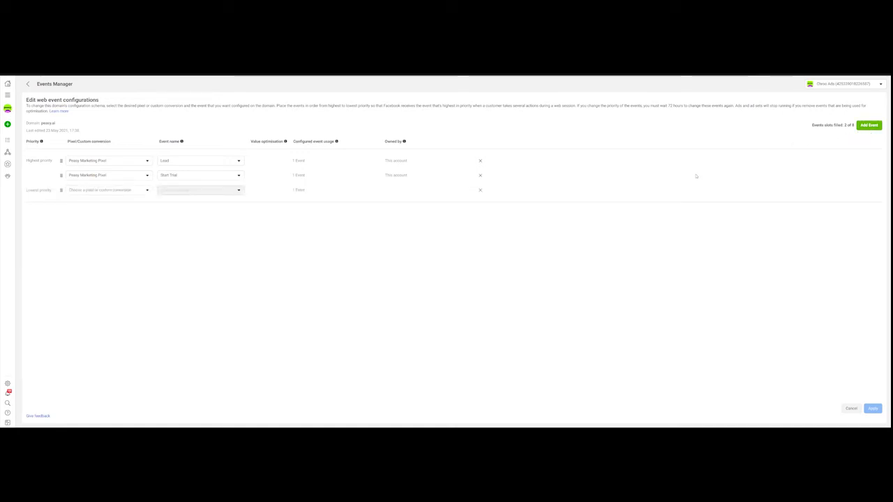
{"action": "left_click", "coordinate": [144, 190]}
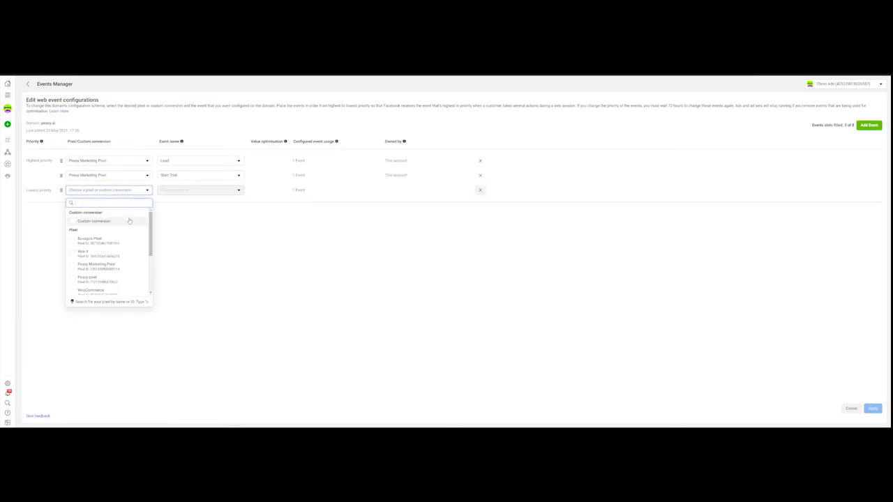
{"action": "scroll", "coordinate": [129, 233], "scroll_direction": "up", "scroll_amount": 1}
{"action": "scroll", "coordinate": [129, 233], "scroll_direction": "down", "scroll_amount": 2}
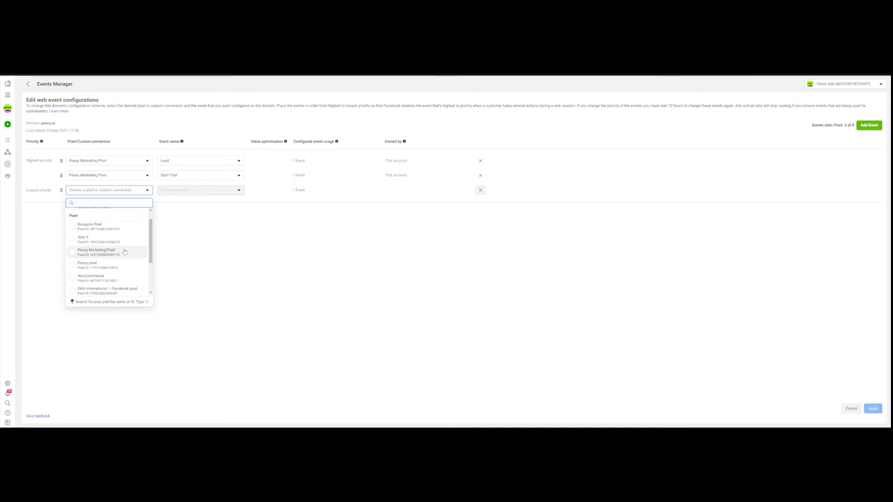
{"action": "scroll", "coordinate": [125, 251], "scroll_direction": "up", "scroll_amount": 2}
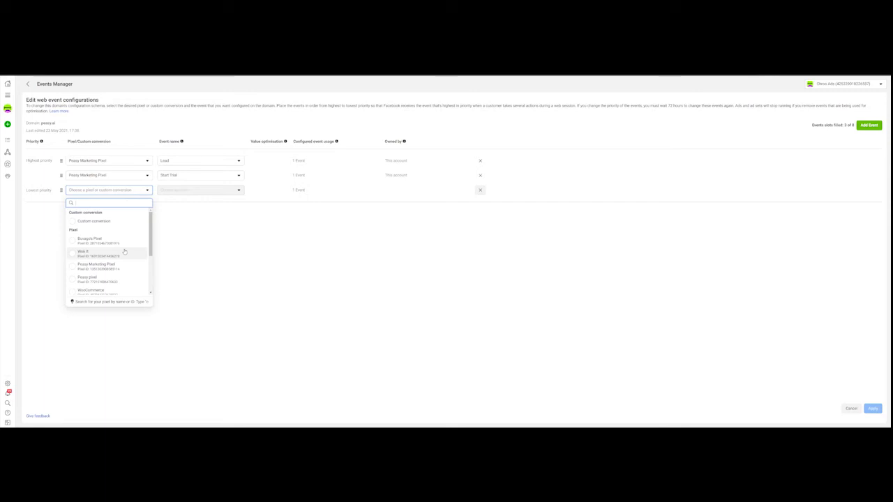
{"action": "scroll", "coordinate": [124, 251], "scroll_direction": "down", "scroll_amount": 2}
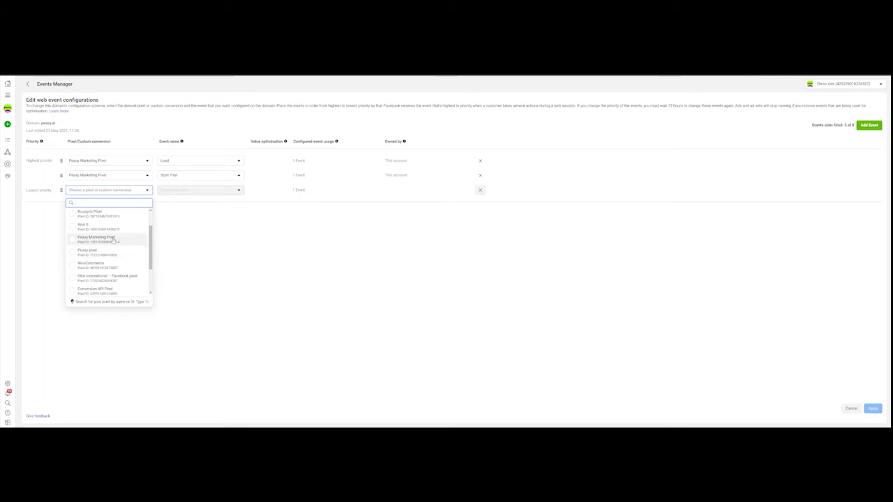
{"action": "scroll", "coordinate": [113, 240], "scroll_direction": "up", "scroll_amount": 3}
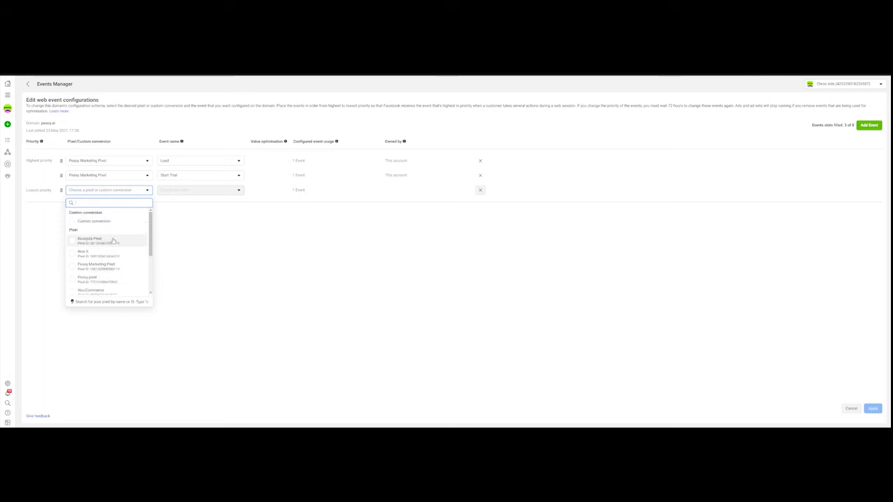
{"action": "scroll", "coordinate": [113, 240], "scroll_direction": "down", "scroll_amount": 6}
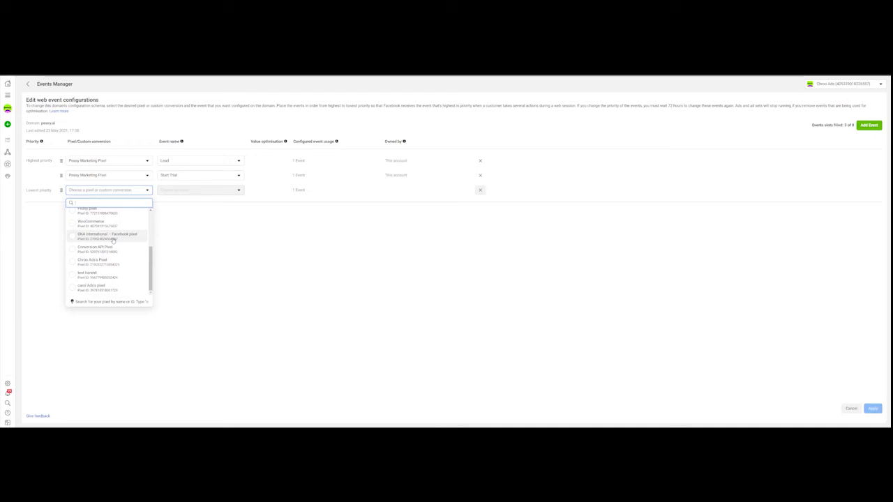
{"action": "scroll", "coordinate": [113, 239], "scroll_direction": "up", "scroll_amount": 3}
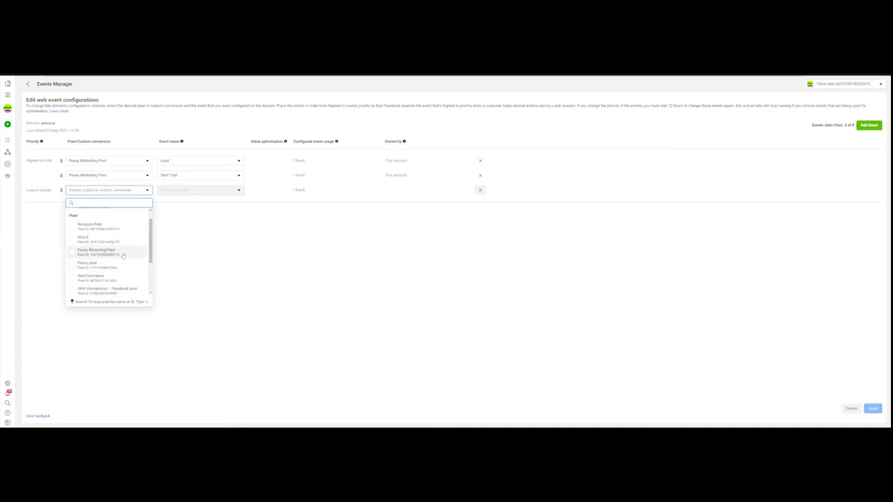
{"action": "left_click", "coordinate": [123, 253]}
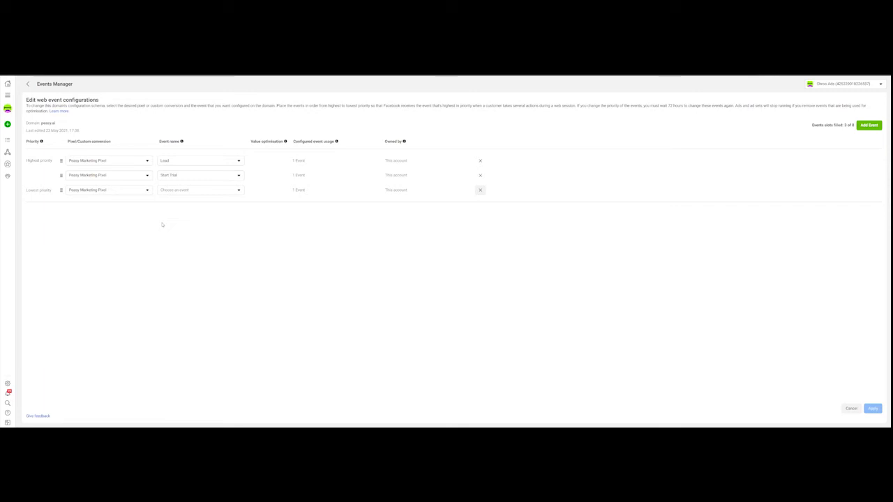
- Choose Start Trial as the new row's event
{"action": "left_click", "coordinate": [207, 191]}
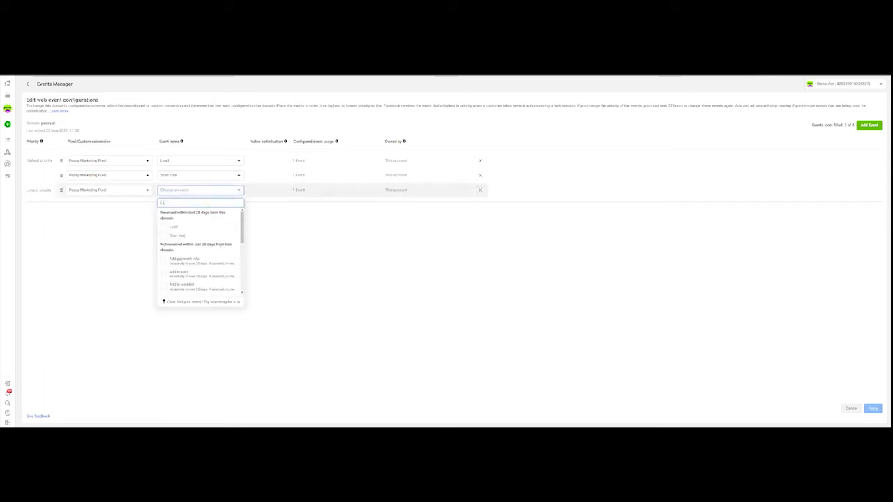
{"action": "scroll", "coordinate": [220, 248], "scroll_direction": "down", "scroll_amount": 1}
{"action": "scroll", "coordinate": [220, 249], "scroll_direction": "down", "scroll_amount": 2}
{"action": "scroll", "coordinate": [220, 249], "scroll_direction": "up", "scroll_amount": 3}
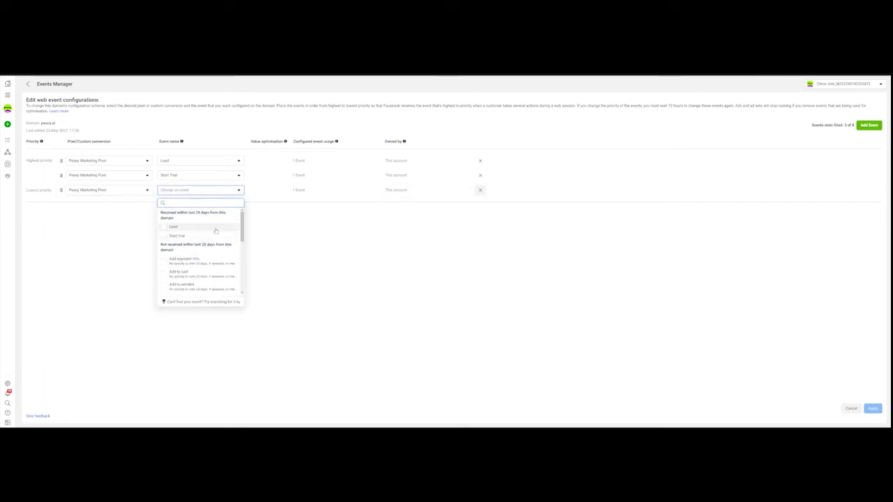
{"action": "scroll", "coordinate": [215, 230], "scroll_direction": "down", "scroll_amount": 3}
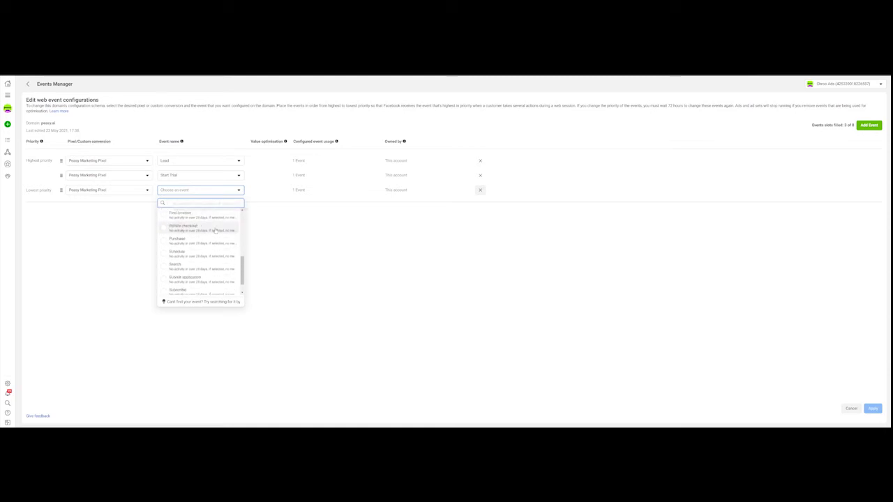
{"action": "scroll", "coordinate": [215, 231], "scroll_direction": "up", "scroll_amount": 3}
{"action": "left_click", "coordinate": [202, 236]}
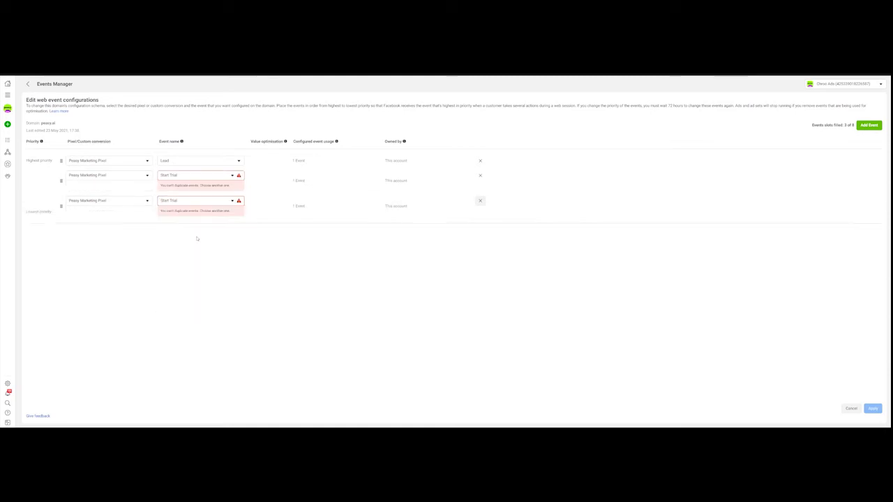
- Change the new row's event to Add to cart, then cancel the edits
{"action": "left_click", "coordinate": [232, 201]}
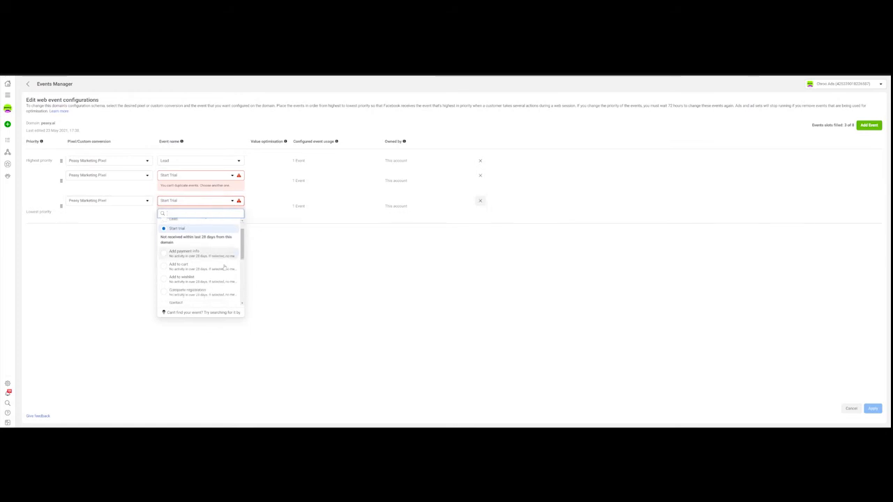
{"action": "scroll", "coordinate": [223, 266], "scroll_direction": "down", "scroll_amount": 3}
{"action": "scroll", "coordinate": [224, 266], "scroll_direction": "up", "scroll_amount": 3}
{"action": "scroll", "coordinate": [224, 267], "scroll_direction": "down", "scroll_amount": 6}
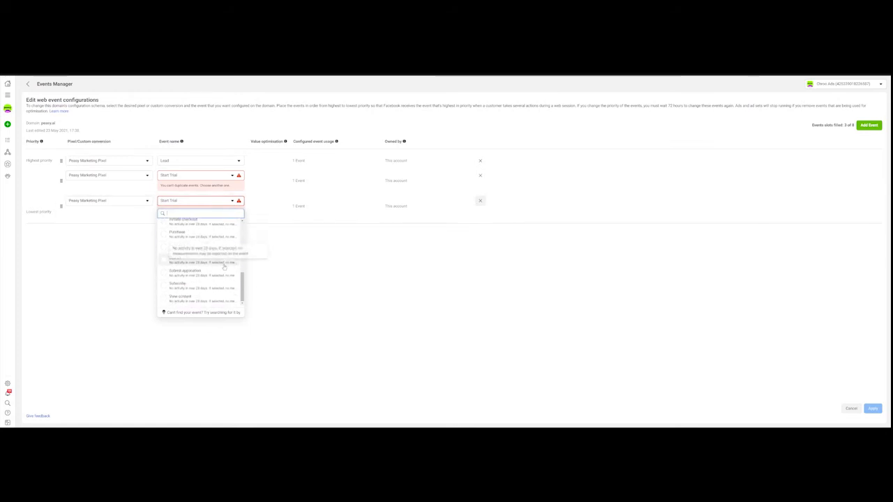
{"action": "scroll", "coordinate": [201, 295], "scroll_direction": "up", "scroll_amount": 3}
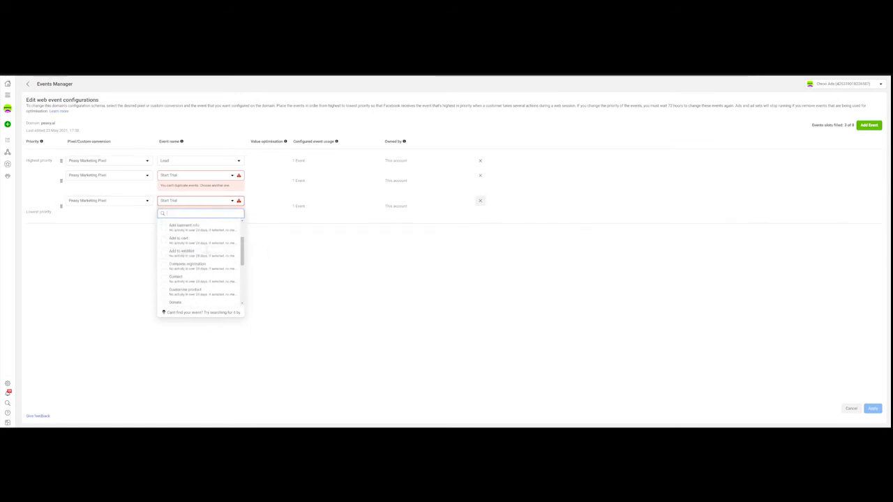
{"action": "left_click", "coordinate": [202, 238]}
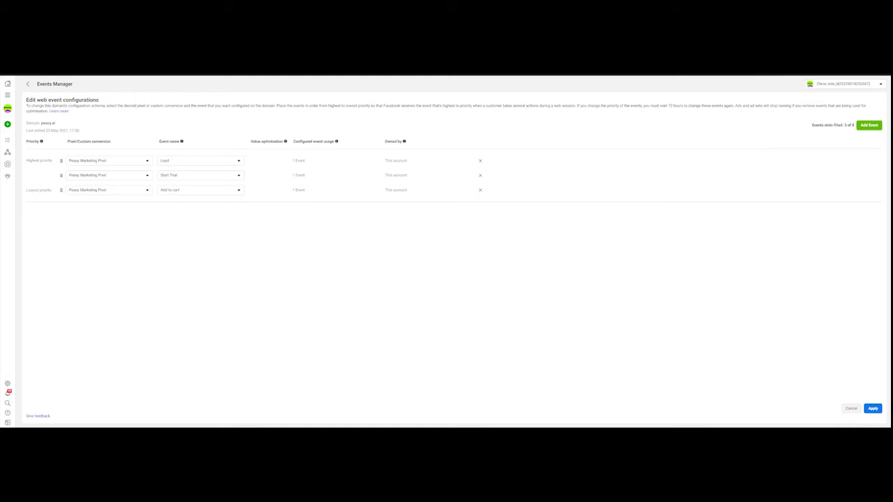
{"action": "left_click", "coordinate": [850, 413]}
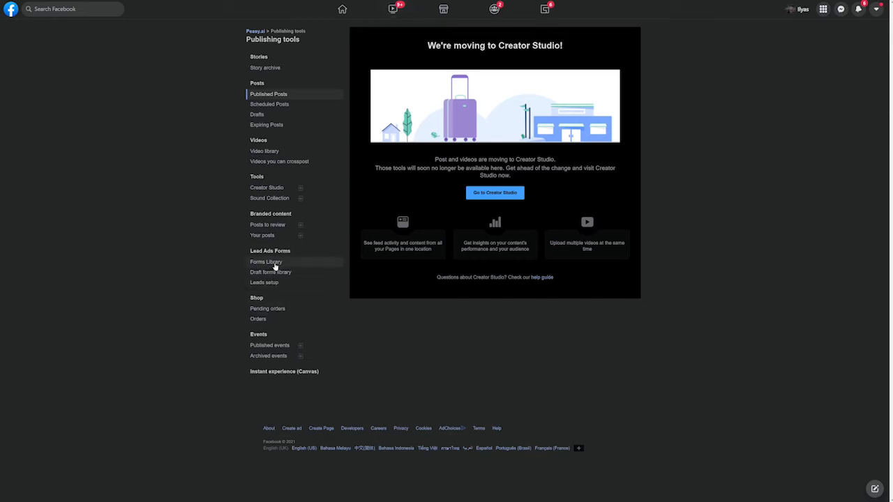
- Create a new blank lead form from the Forms Library named 'Sample Form'
{"action": "left_click", "coordinate": [310, 269]}
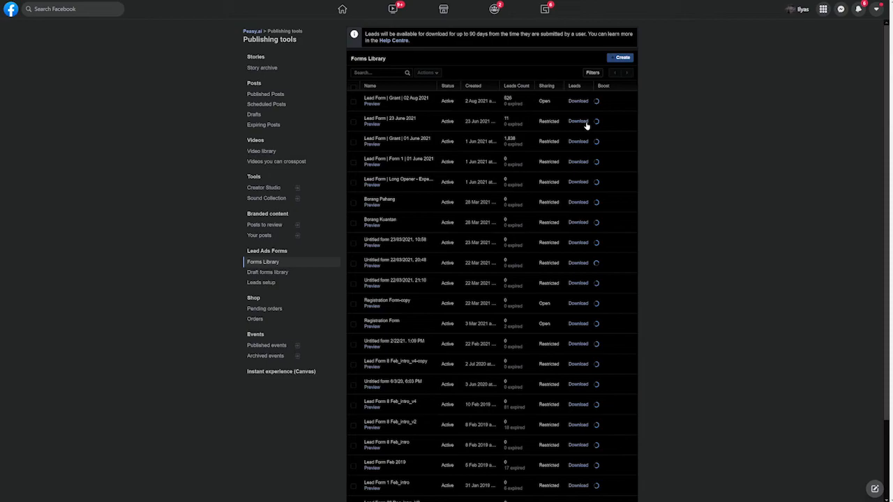
{"action": "left_click", "coordinate": [618, 60]}
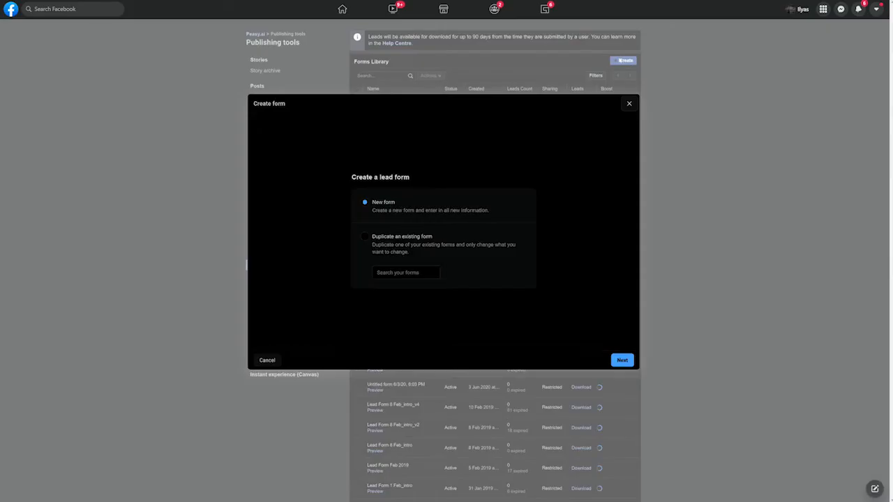
{"action": "left_click", "coordinate": [621, 360]}
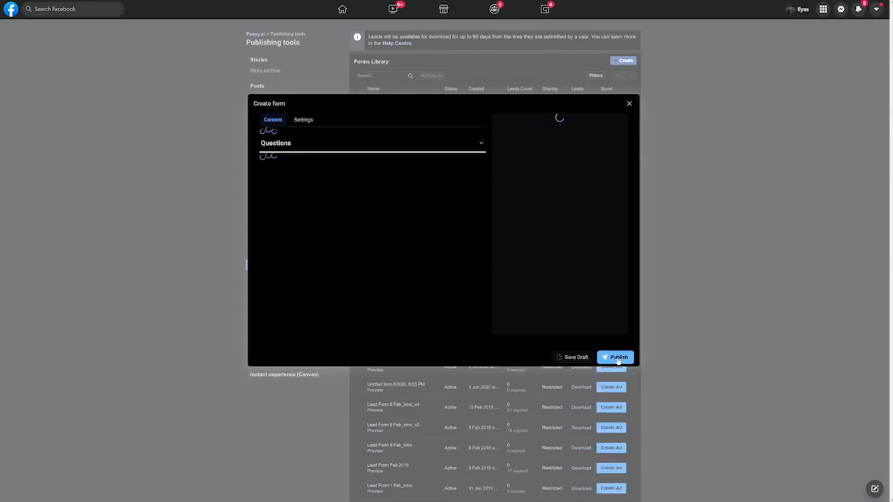
{"action": "left_click_drag", "start_coordinate": [340, 151], "coordinate": [234, 152]}
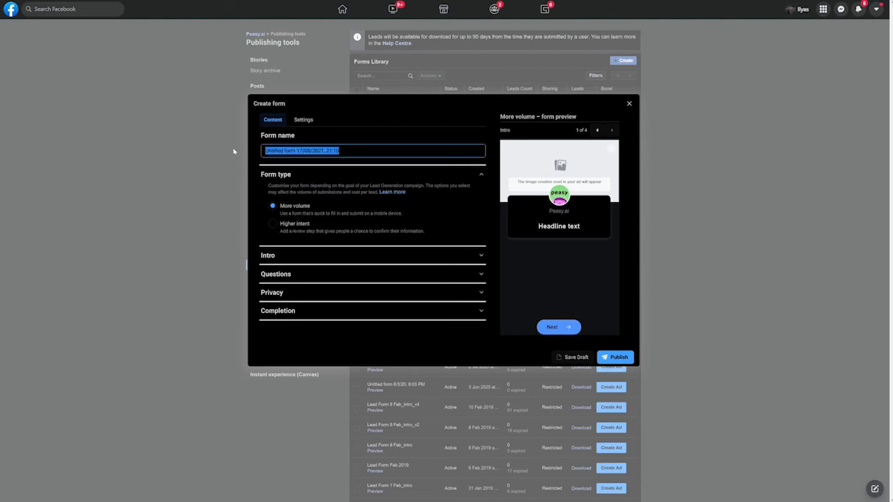
{"action": "type", "text": "Sample F"}
{"action": "type", "text": "orm"}
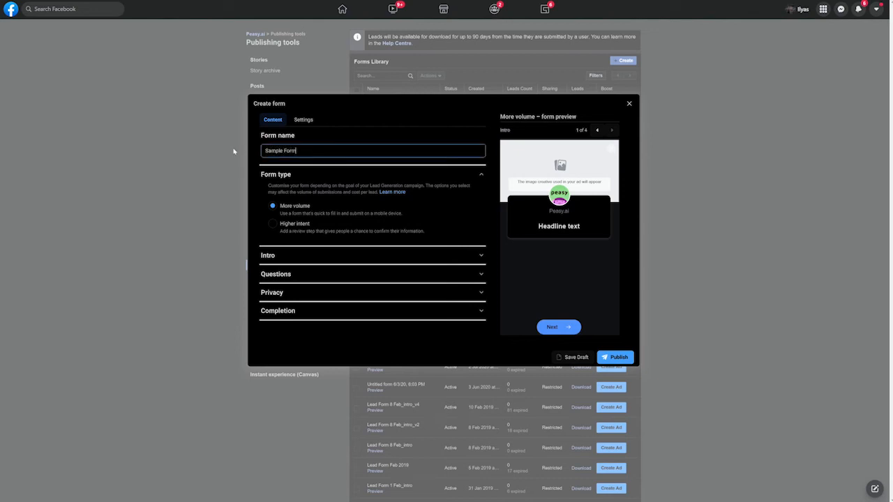
{"action": "left_click", "coordinate": [460, 211]}
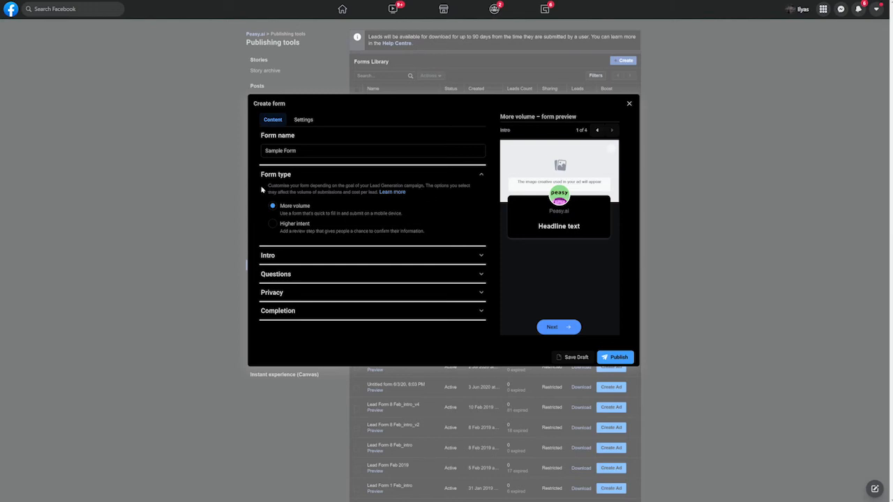
{"action": "left_click", "coordinate": [349, 259]}
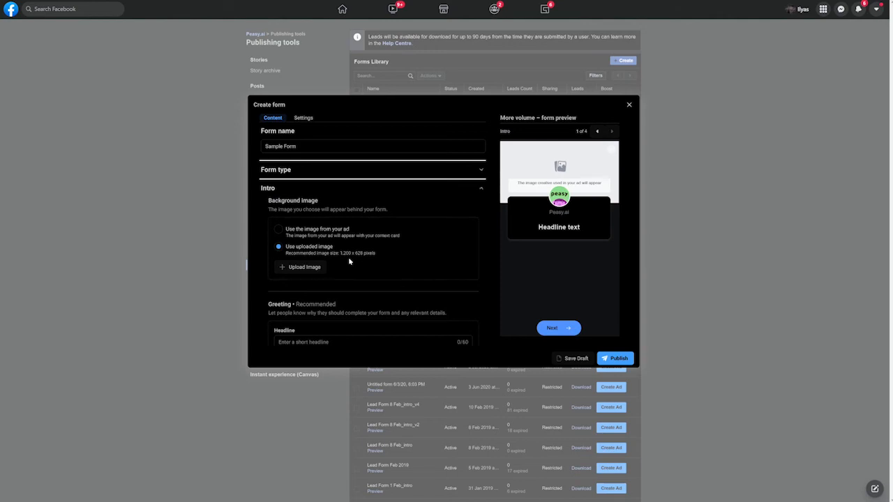
{"action": "scroll", "coordinate": [360, 225], "scroll_direction": "down", "scroll_amount": 3}
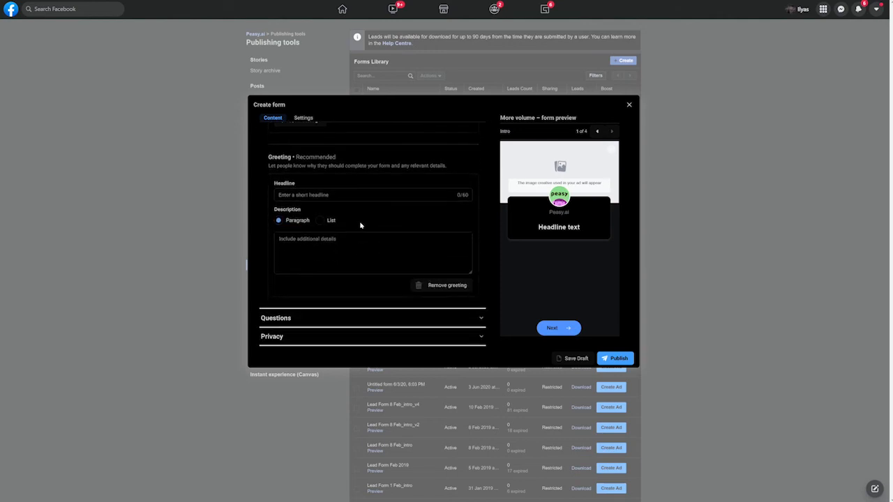
{"action": "scroll", "coordinate": [360, 225], "scroll_direction": "up", "scroll_amount": 4}
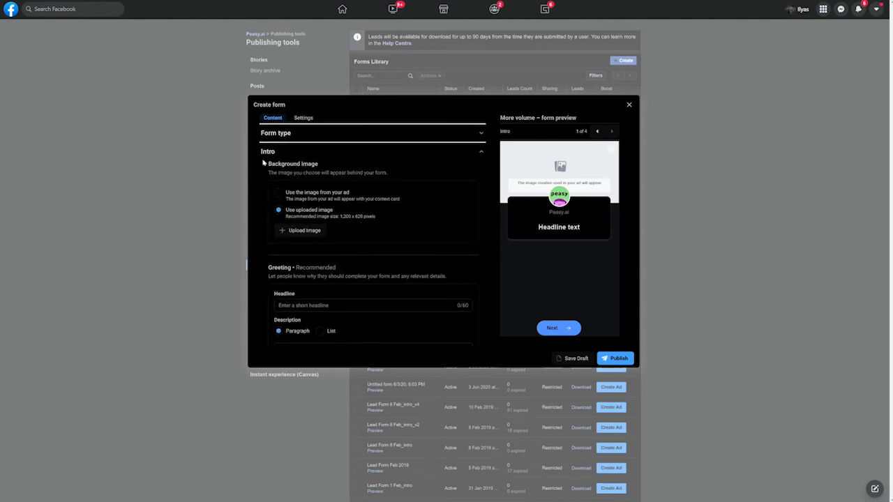
{"action": "scroll", "coordinate": [321, 181], "scroll_direction": "down", "scroll_amount": 2}
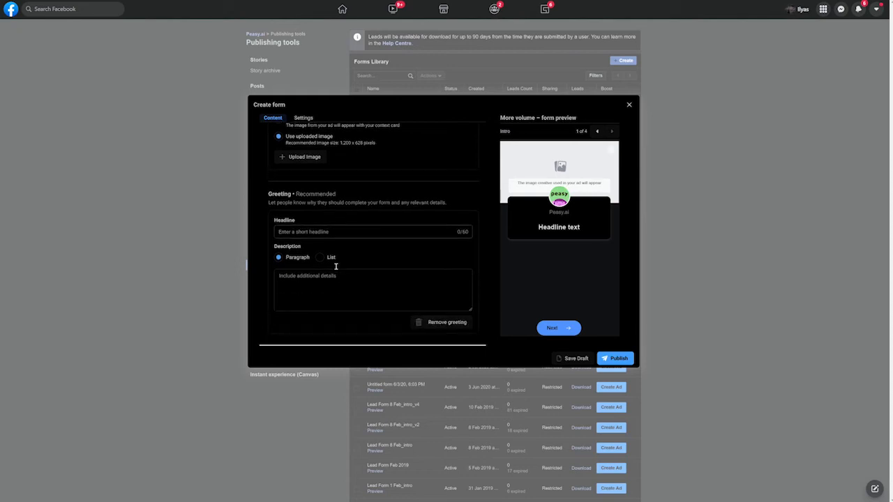
{"action": "scroll", "coordinate": [336, 266], "scroll_direction": "up", "scroll_amount": 1}
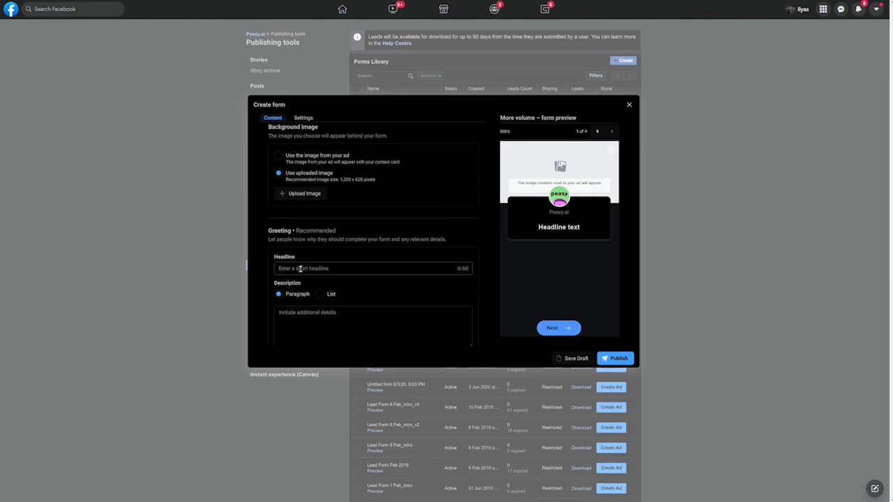
- Fill the Greeting Headline with 'Register now and receive free consultation worth RM 5,000.'
{"action": "left_click", "coordinate": [300, 269]}
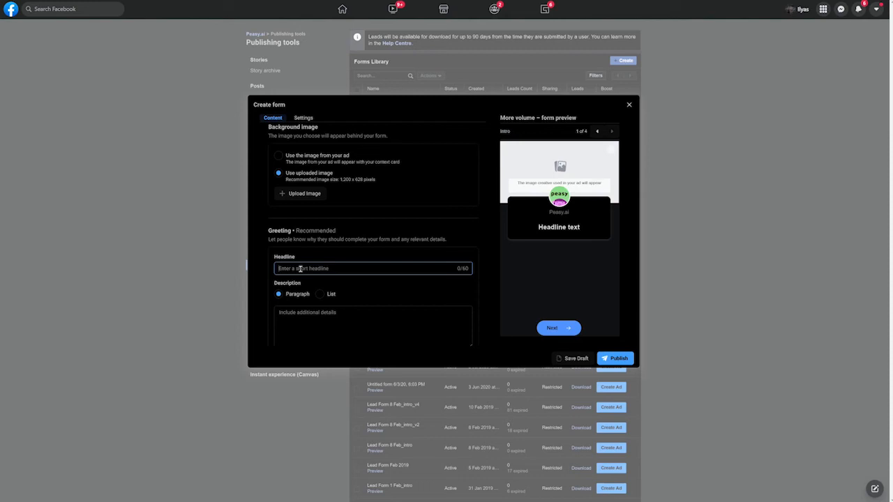
{"action": "type", "text": "Register now and receiv"}
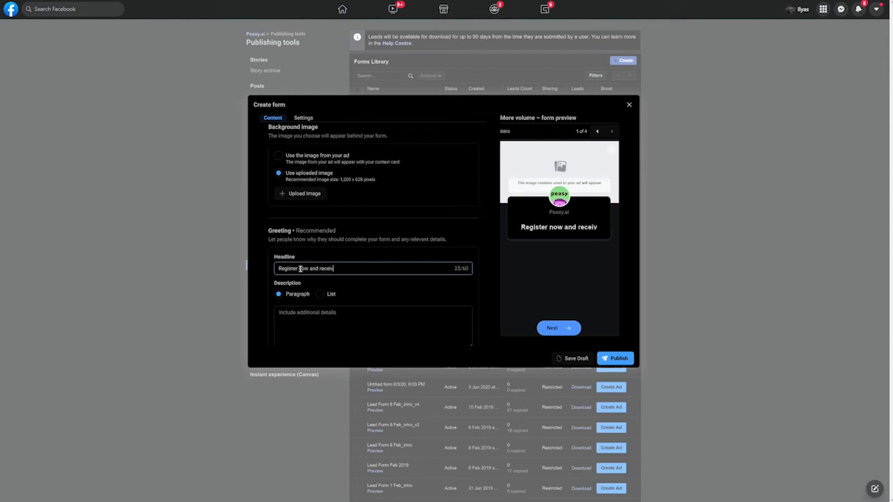
{"action": "type", "text": "e"}
{"action": "type", "text": " fr"}
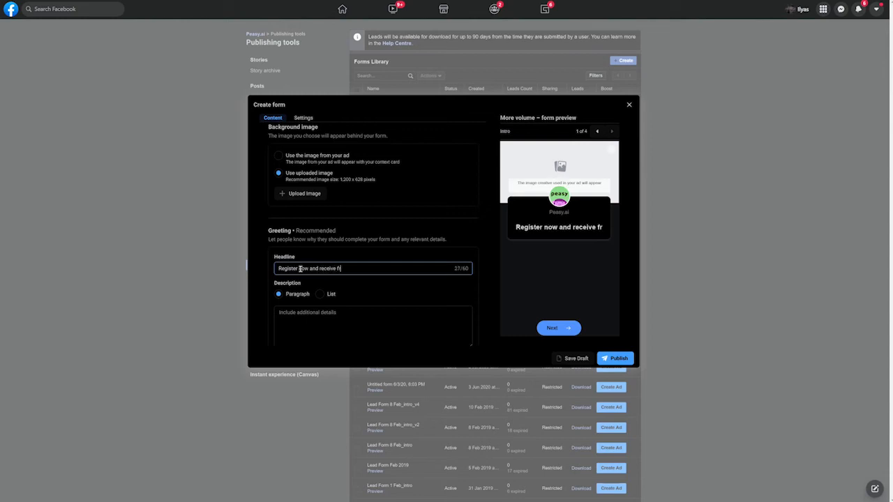
{"action": "type", "text": "ee consultatio"}
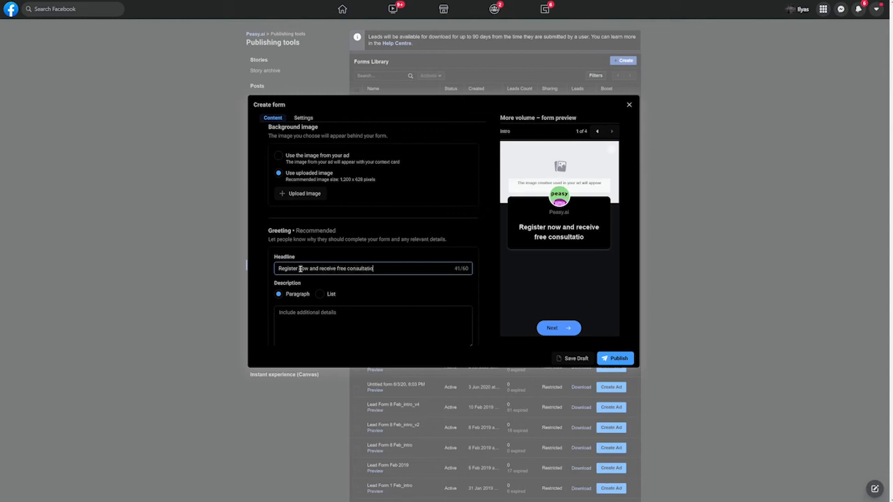
{"action": "type", "text": "n worth R"}
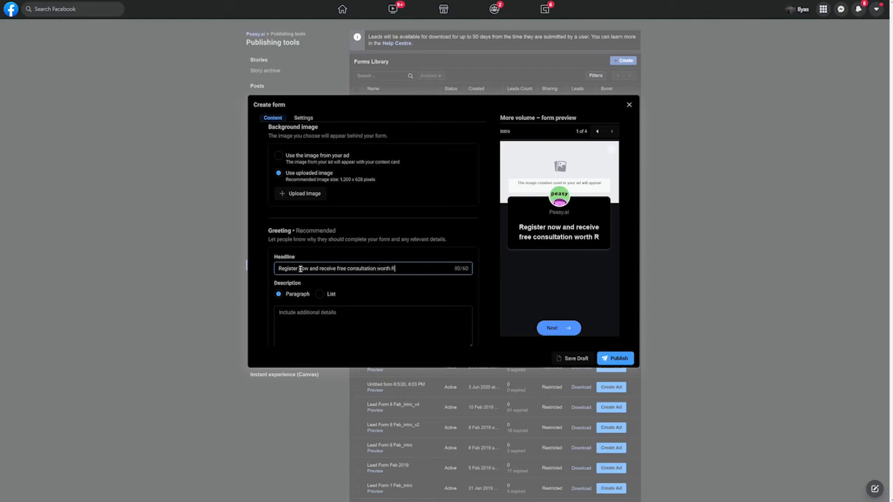
{"action": "type", "text": "M 5,000"}
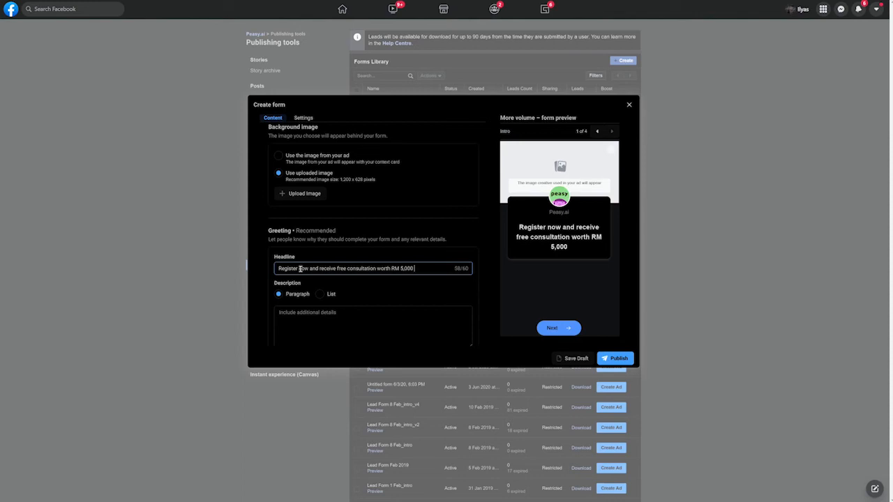
{"action": "type", "text": "."}
{"action": "type", "text": "L"}
{"action": "key", "text": "BackSpace"}
{"action": "key", "text": "BackSpace"}
{"action": "key", "text": "BackSpace"}
{"action": "type", "text": "."}
{"action": "scroll", "coordinate": [322, 273], "scroll_direction": "down", "scroll_amount": 2}
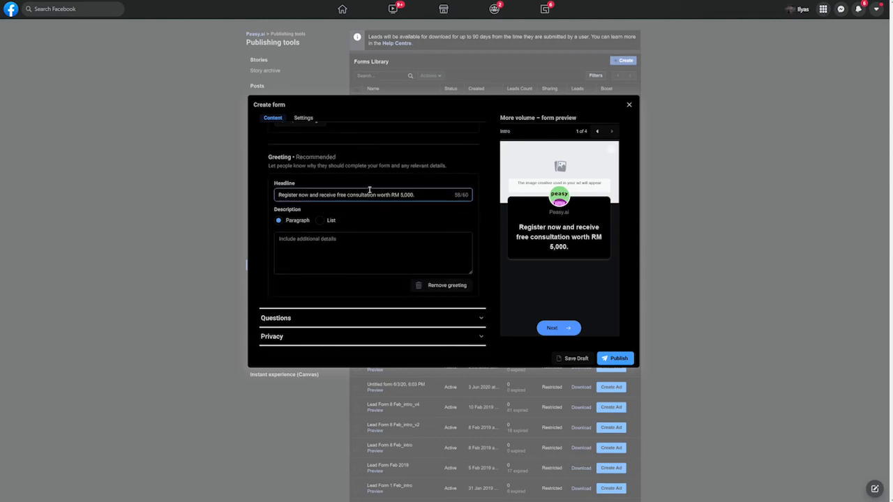
{"action": "left_click", "coordinate": [306, 251]}
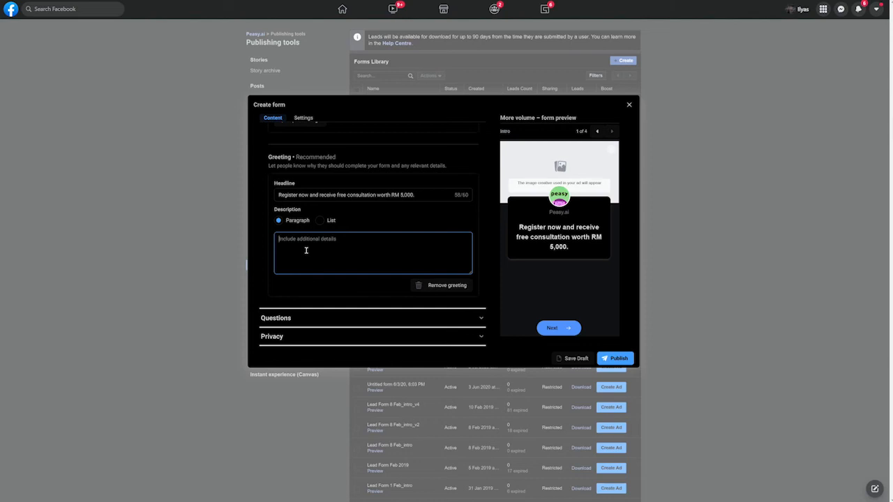
- Write the Description 'Consultation is available for the first 50 signups. Going fast, get your FREE consultation slot now!'
{"action": "type", "text": "Consultat"}
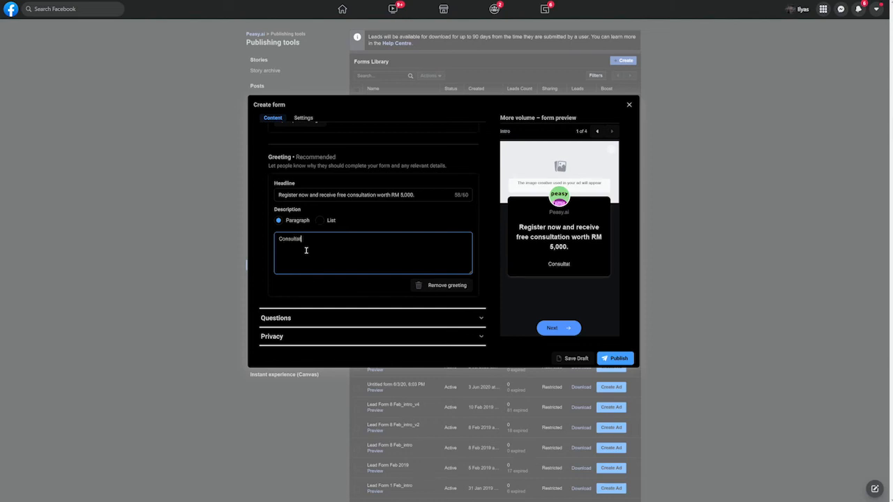
{"action": "type", "text": "ion is available for the first "}
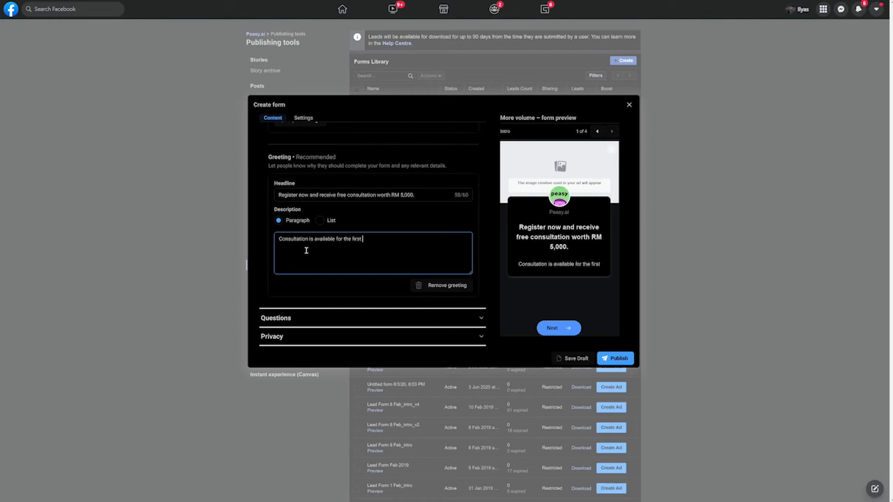
{"action": "type", "text": "50 signups"}
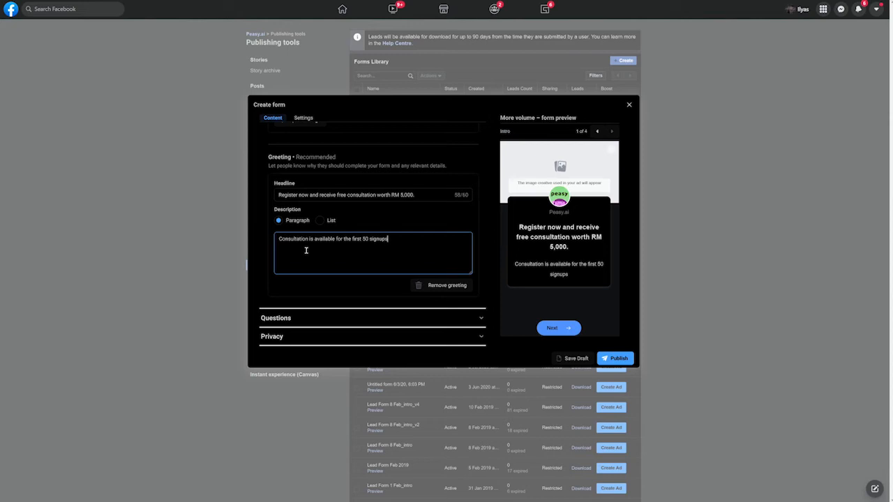
{"action": "type", "text": ". Going fast, get yo"}
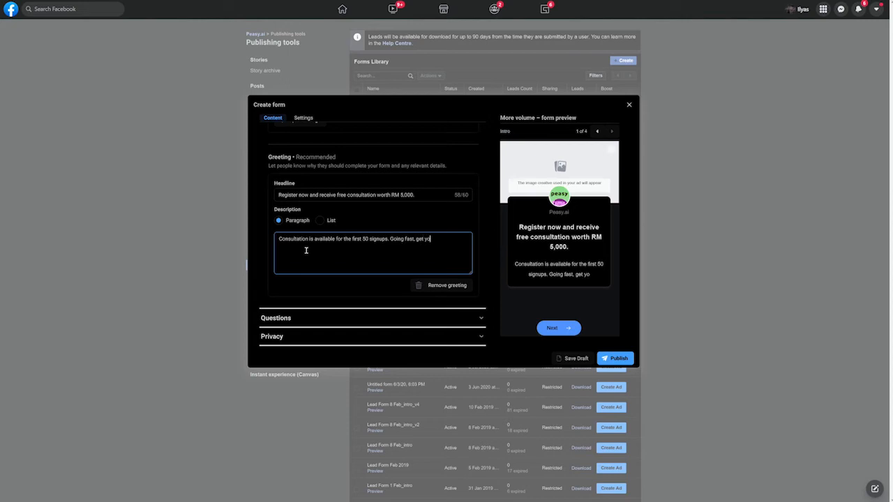
{"action": "type", "text": "ur FRE"}
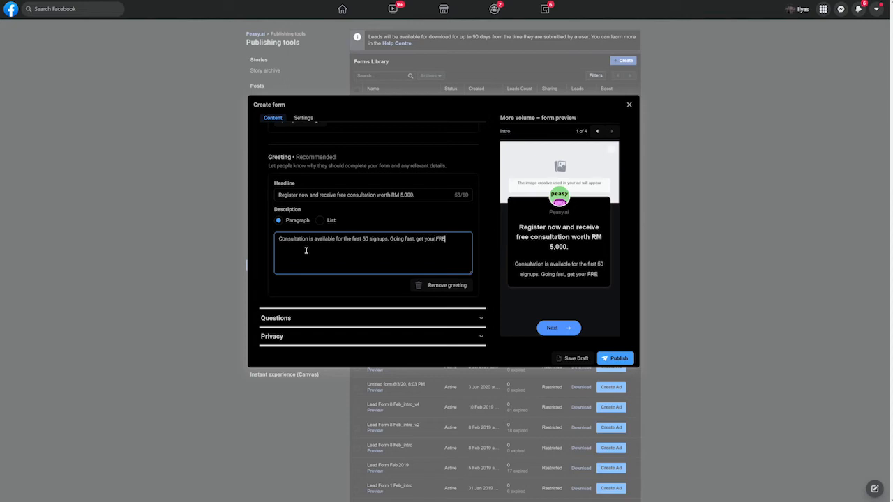
{"action": "type", "text": "E consultation"}
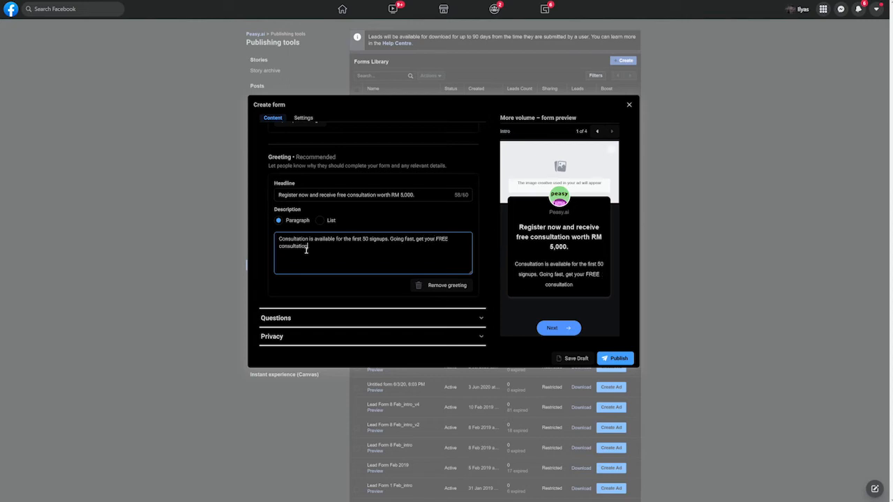
{"action": "type", "text": " slot now!"}
{"action": "left_click", "coordinate": [313, 291]}
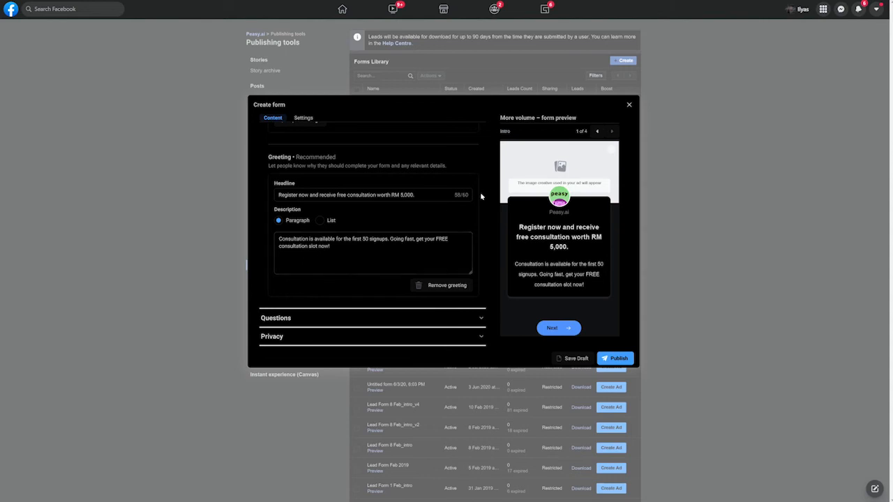
- Expand Questions and add Phone number from Contact fields as a prefill question
{"action": "left_click", "coordinate": [342, 319]}
{"action": "scroll", "coordinate": [389, 286], "scroll_direction": "down", "scroll_amount": 3}
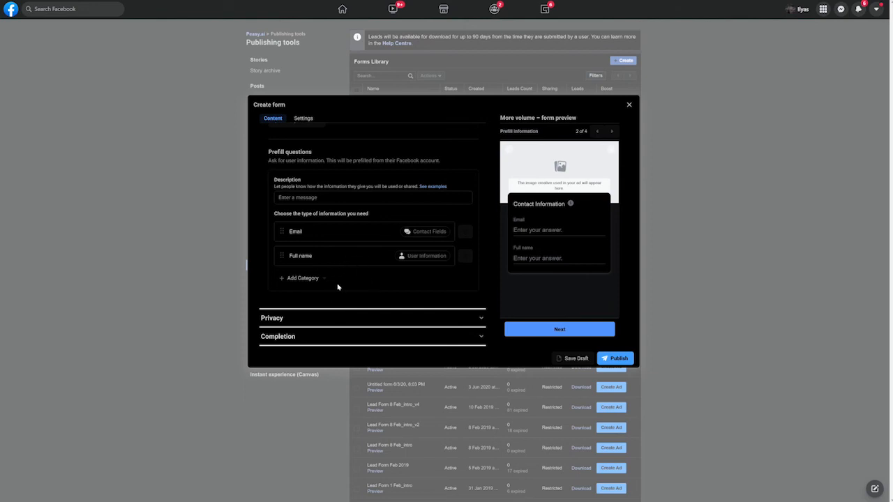
{"action": "left_click", "coordinate": [314, 279]}
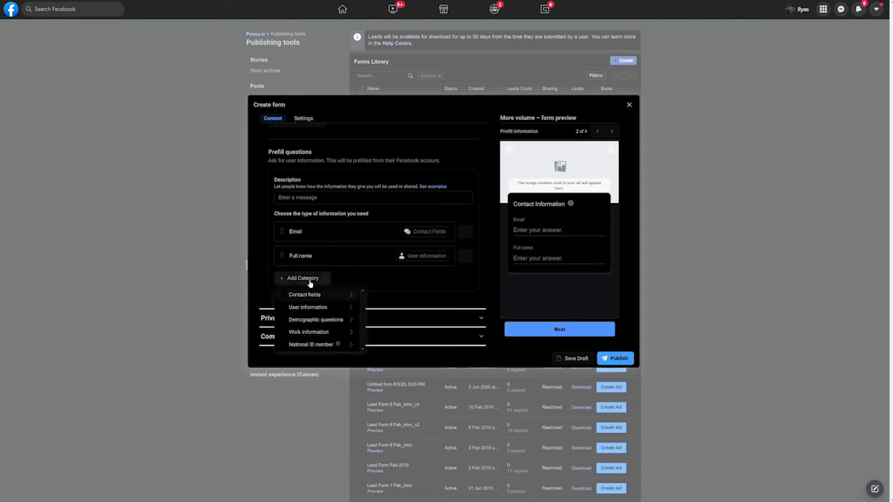
{"action": "mouse_move", "coordinate": [332, 293]}
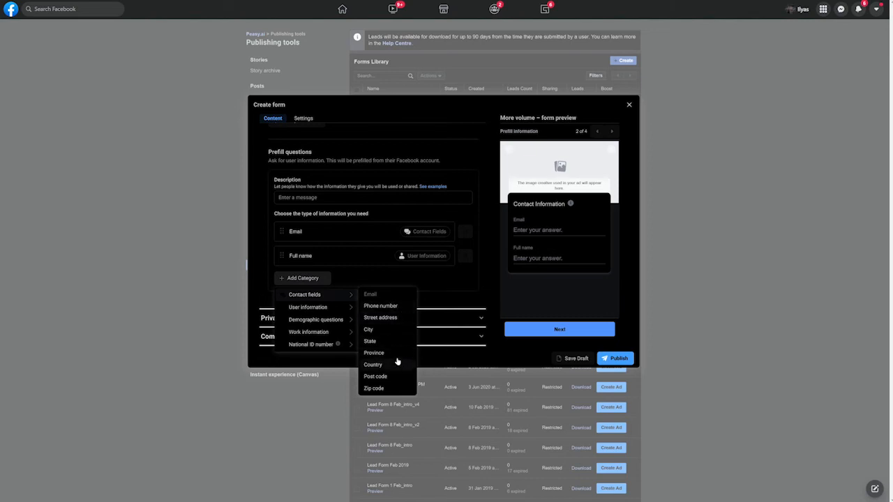
{"action": "left_click", "coordinate": [398, 306]}
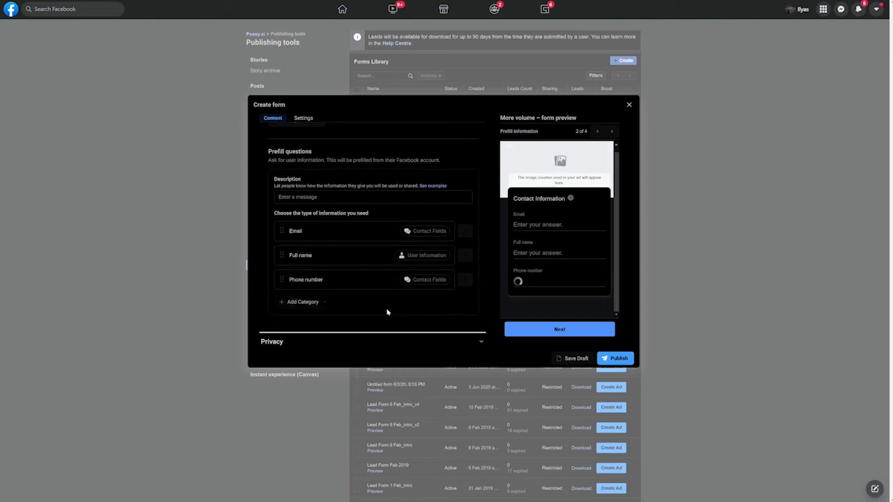
{"action": "scroll", "coordinate": [349, 293], "scroll_direction": "up", "scroll_amount": 1}
{"action": "scroll", "coordinate": [344, 298], "scroll_direction": "up", "scroll_amount": 1}
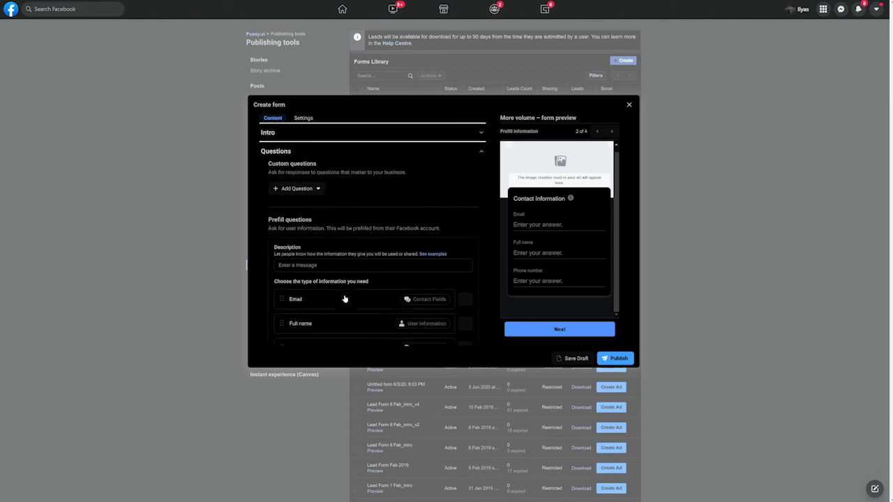
{"action": "scroll", "coordinate": [344, 298], "scroll_direction": "down", "scroll_amount": 2}
{"action": "scroll", "coordinate": [344, 299], "scroll_direction": "up", "scroll_amount": 2}
{"action": "scroll", "coordinate": [343, 298], "scroll_direction": "down", "scroll_amount": 2}
{"action": "scroll", "coordinate": [344, 299], "scroll_direction": "up", "scroll_amount": 1}
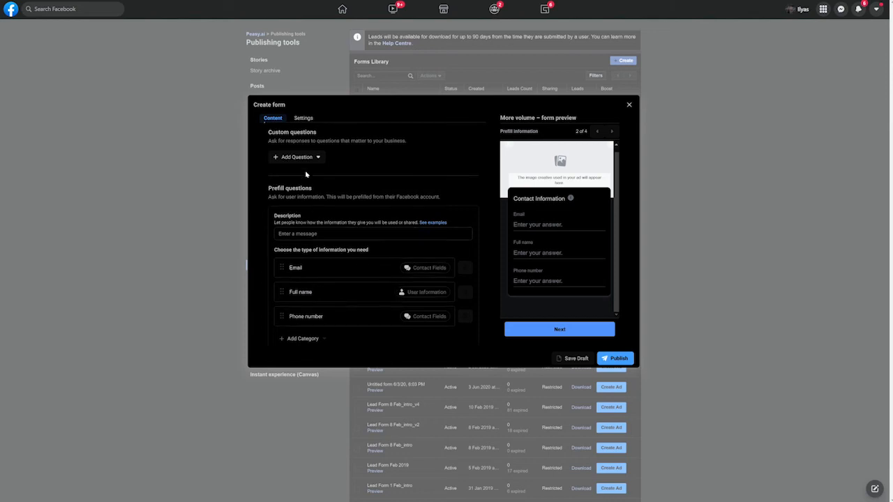
{"action": "scroll", "coordinate": [326, 224], "scroll_direction": "down", "scroll_amount": 2}
{"action": "scroll", "coordinate": [315, 284], "scroll_direction": "up", "scroll_amount": 2}
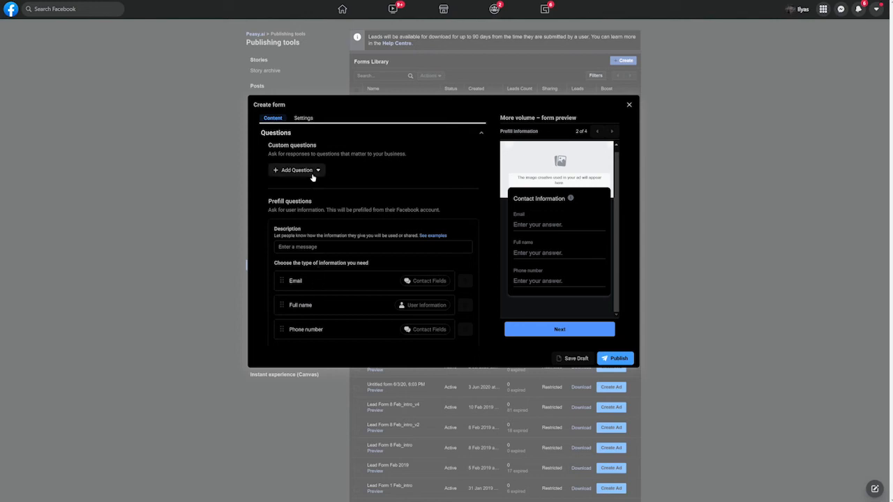
{"action": "scroll", "coordinate": [345, 206], "scroll_direction": "down", "scroll_amount": 3}
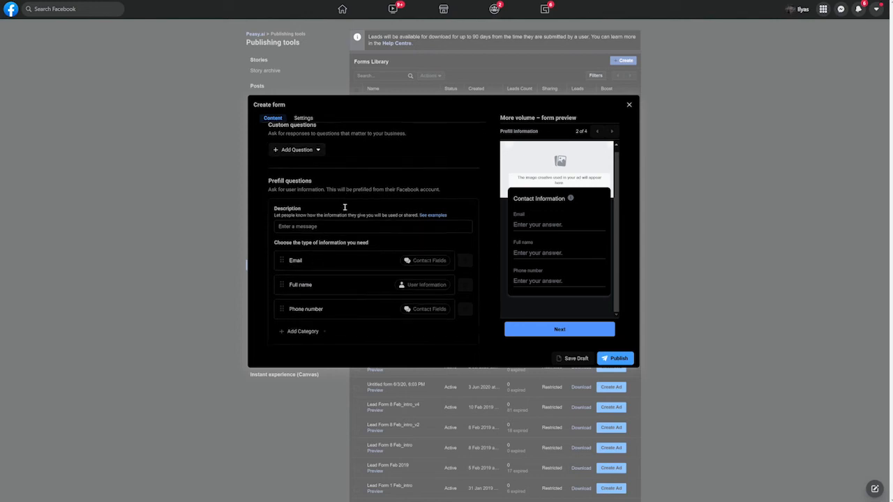
{"action": "scroll", "coordinate": [344, 210], "scroll_direction": "up", "scroll_amount": 3}
{"action": "scroll", "coordinate": [343, 210], "scroll_direction": "up", "scroll_amount": 1}
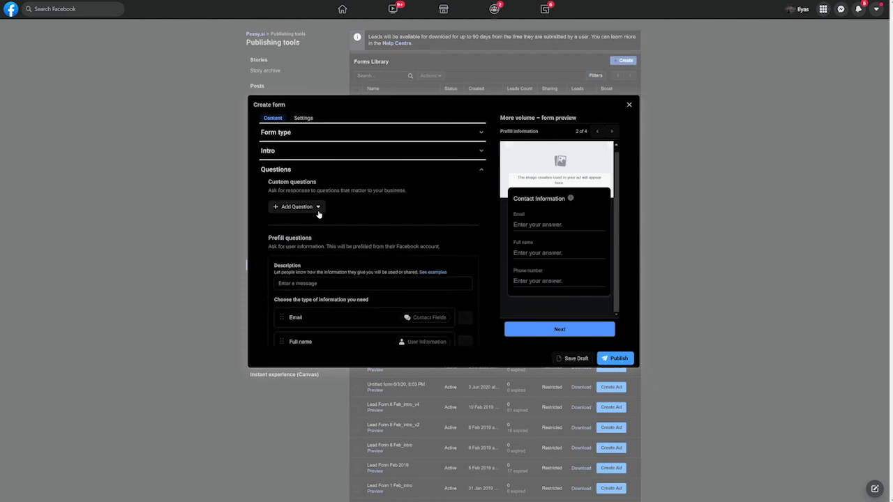
- Add a Short Answer custom question reading 'What is the name of your business?'
{"action": "left_click", "coordinate": [318, 209]}
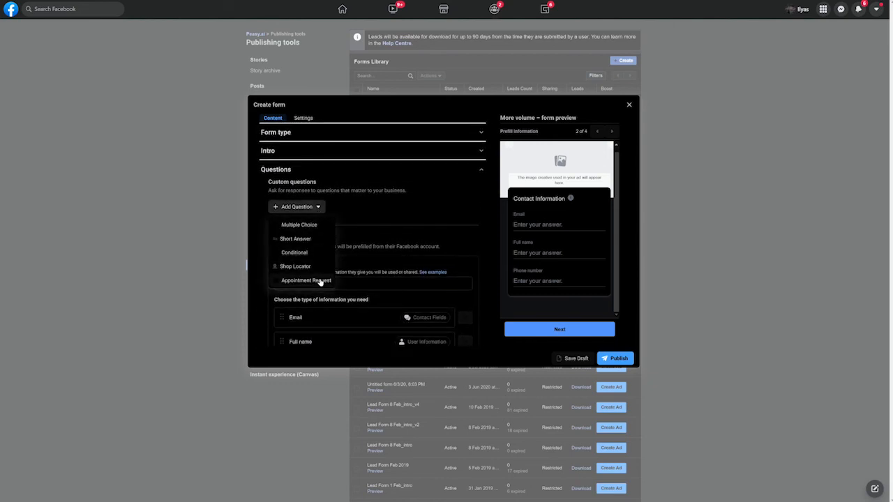
{"action": "left_click", "coordinate": [322, 239]}
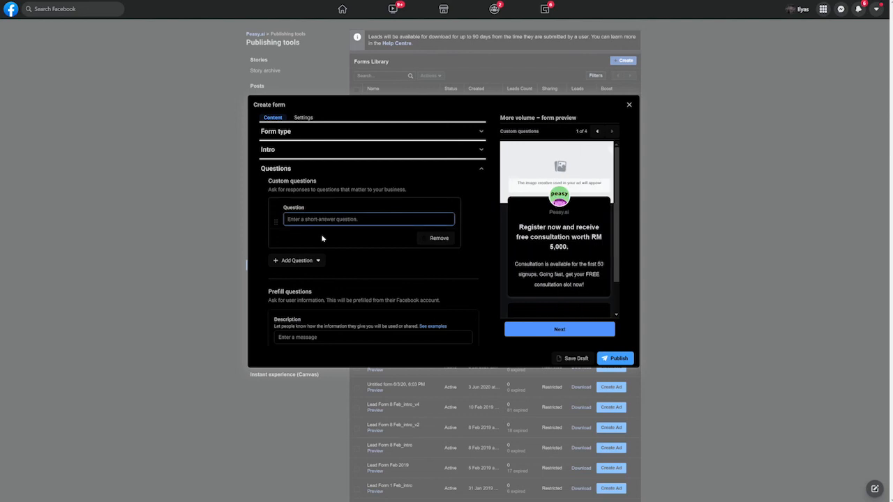
{"action": "type", "text": "What is the name o"}
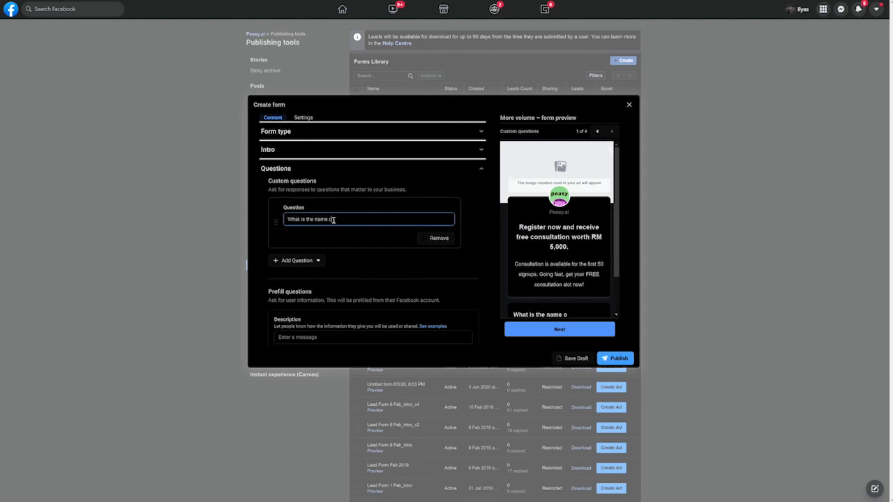
{"action": "type", "text": "f your business?"}
{"action": "left_click", "coordinate": [404, 294]}
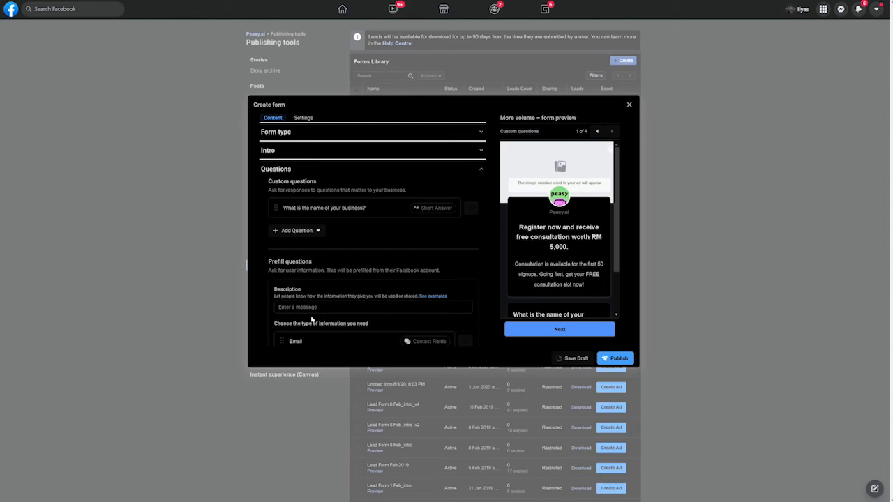
{"action": "scroll", "coordinate": [312, 320], "scroll_direction": "up", "scroll_amount": 1}
- Expand the form's Intro, Form type and Questions sections
{"action": "left_click", "coordinate": [307, 194]}
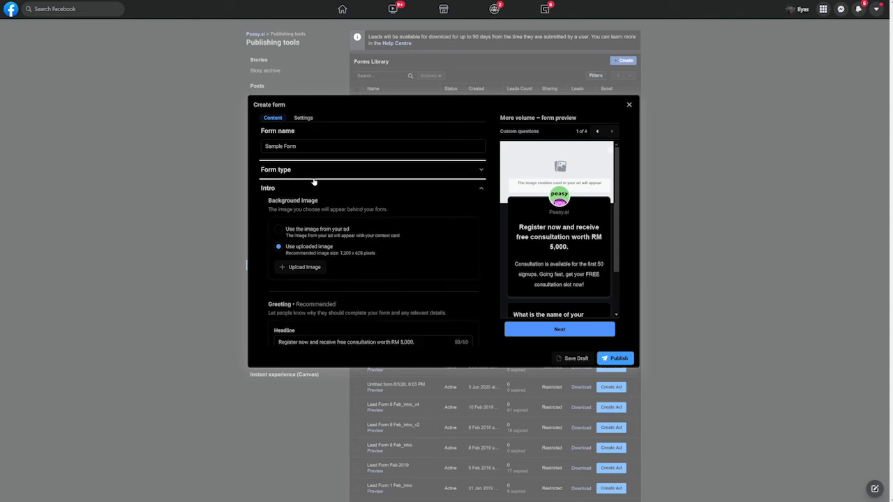
{"action": "left_click", "coordinate": [315, 177]}
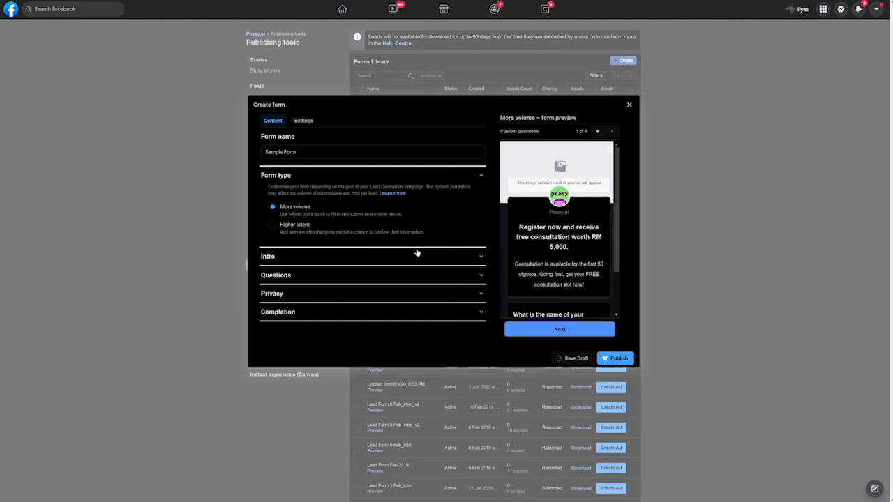
{"action": "left_click", "coordinate": [371, 276]}
- Delete the Phone number prefill question, keeping Email and Full name
{"action": "scroll", "coordinate": [390, 259], "scroll_direction": "down", "scroll_amount": 3}
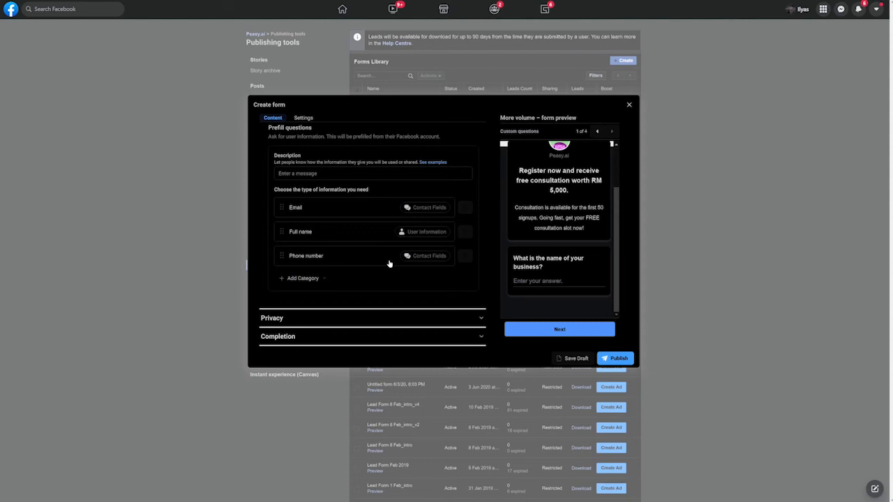
{"action": "scroll", "coordinate": [390, 264], "scroll_direction": "up", "scroll_amount": 1}
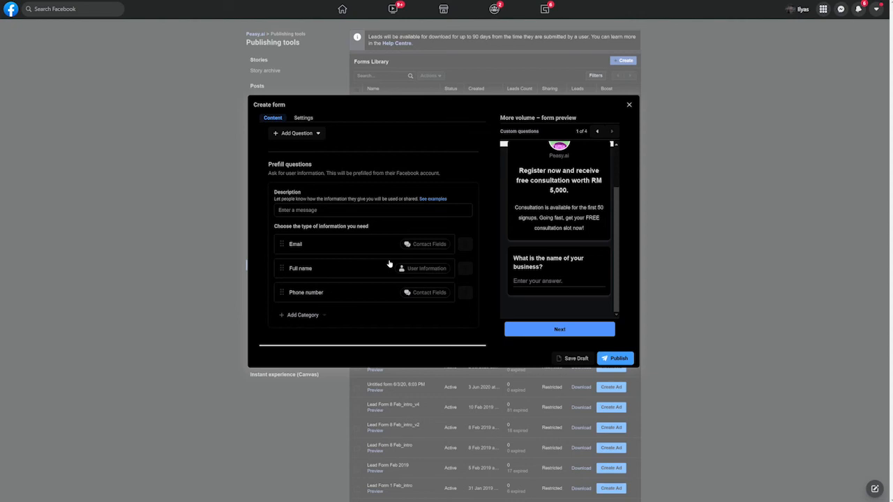
{"action": "scroll", "coordinate": [389, 263], "scroll_direction": "up", "scroll_amount": 1}
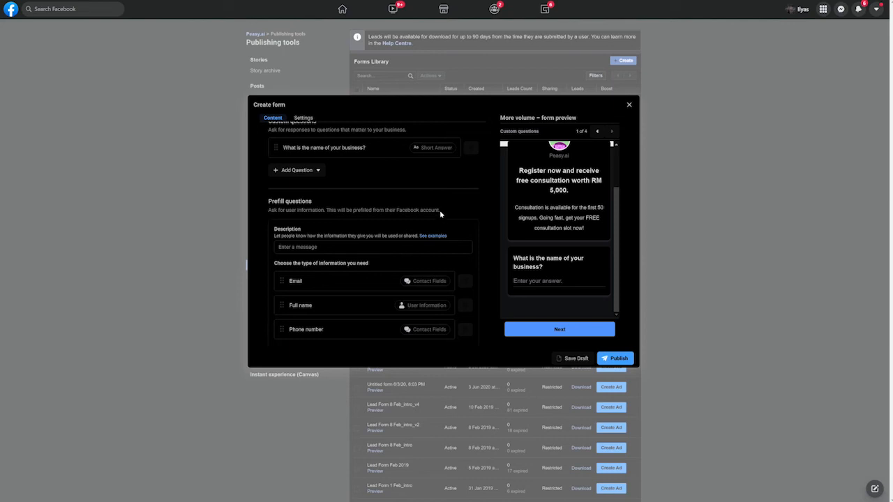
{"action": "scroll", "coordinate": [440, 215], "scroll_direction": "up", "scroll_amount": 2}
{"action": "scroll", "coordinate": [440, 215], "scroll_direction": "up", "scroll_amount": 1}
{"action": "scroll", "coordinate": [440, 214], "scroll_direction": "down", "scroll_amount": 4}
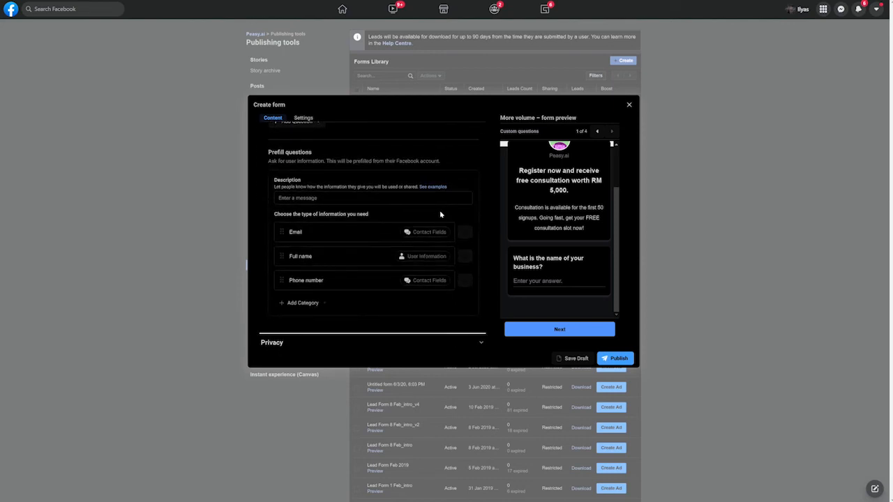
{"action": "scroll", "coordinate": [440, 210], "scroll_direction": "up", "scroll_amount": 3}
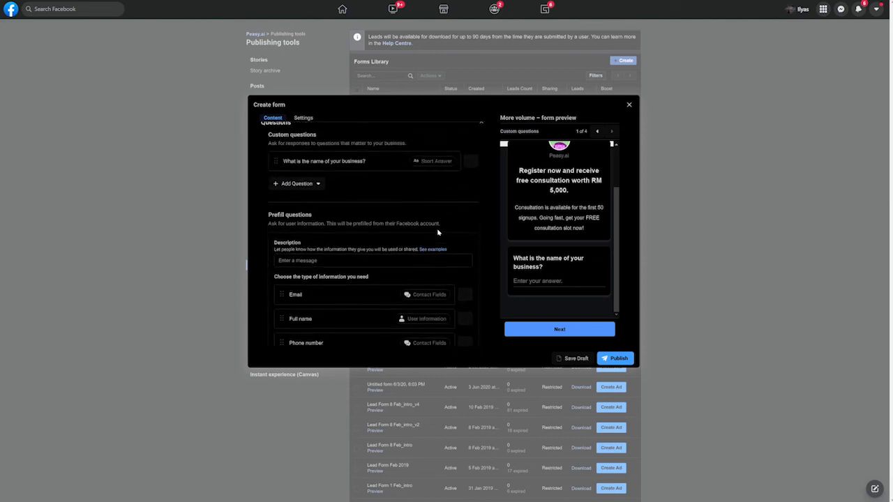
{"action": "scroll", "coordinate": [383, 286], "scroll_direction": "down", "scroll_amount": 2}
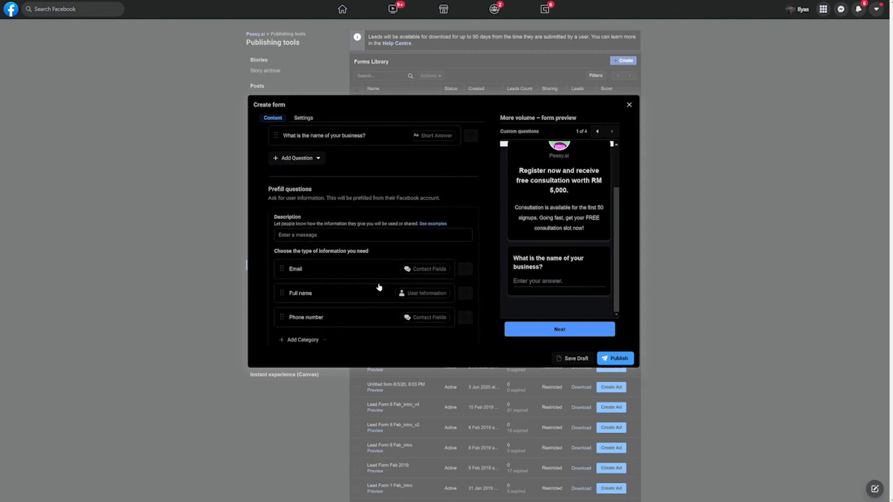
{"action": "left_click", "coordinate": [465, 317]}
- Add a Short Answer custom question titled 'Phone Number'
{"action": "scroll", "coordinate": [352, 283], "scroll_direction": "up", "scroll_amount": 2}
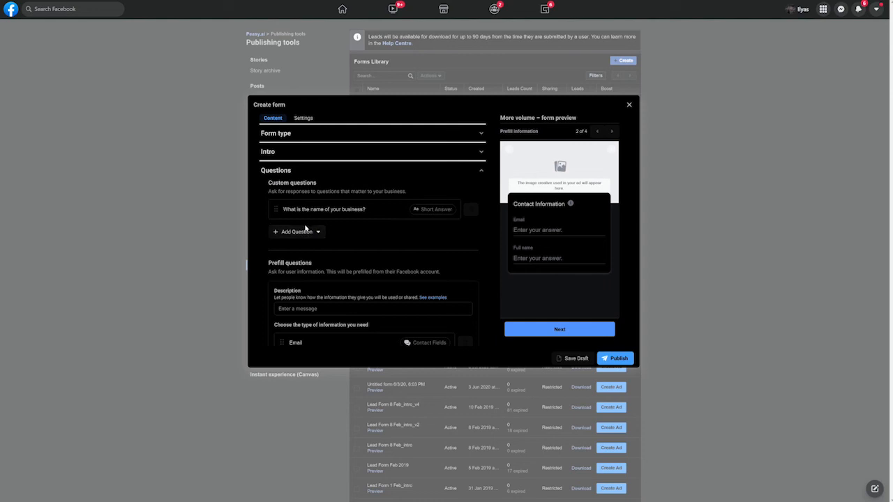
{"action": "left_click", "coordinate": [299, 232]}
{"action": "left_click", "coordinate": [304, 263]}
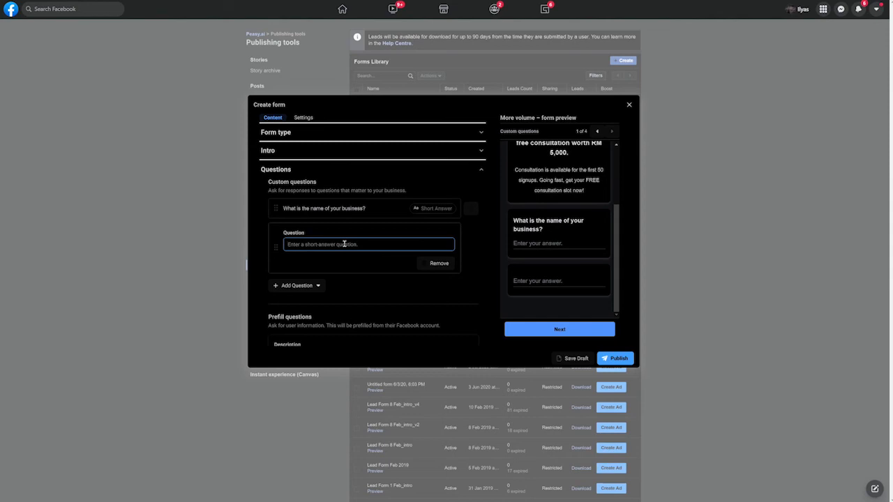
{"action": "type", "text": "Phone Number"}
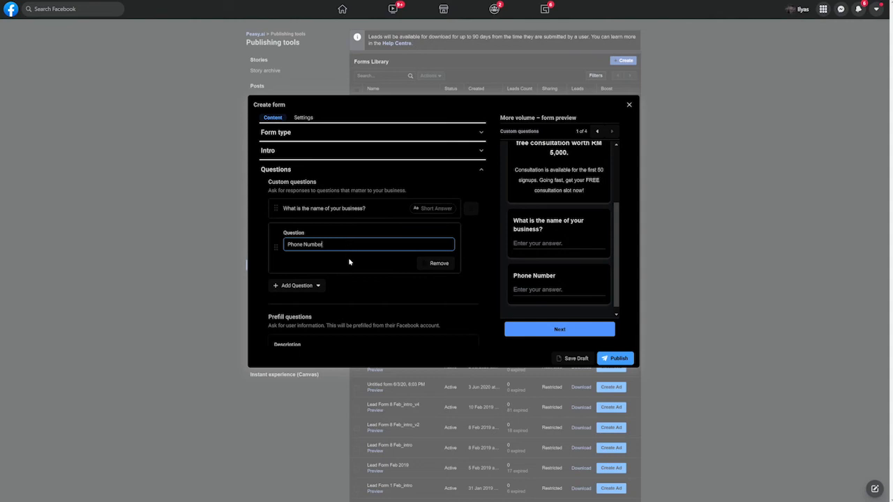
{"action": "left_click", "coordinate": [350, 262]}
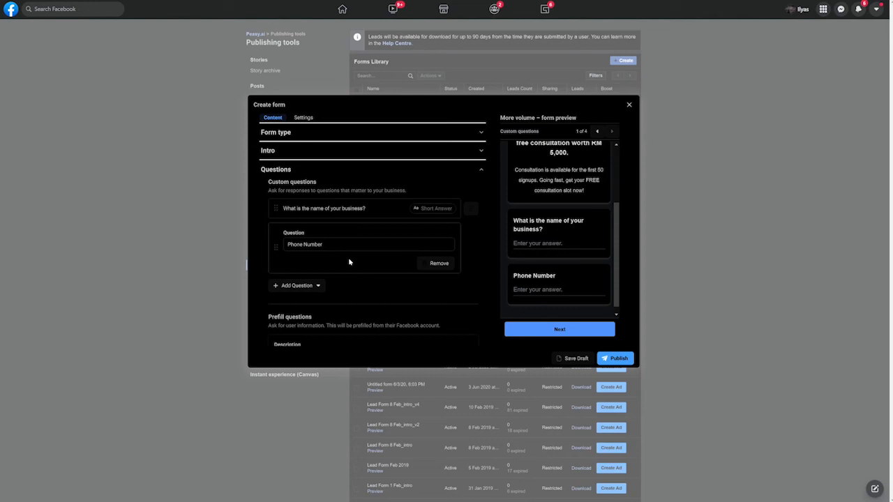
- Review the form, then close the editor and confirm discarding the unsaved form
{"action": "scroll", "coordinate": [349, 261], "scroll_direction": "down", "scroll_amount": 1}
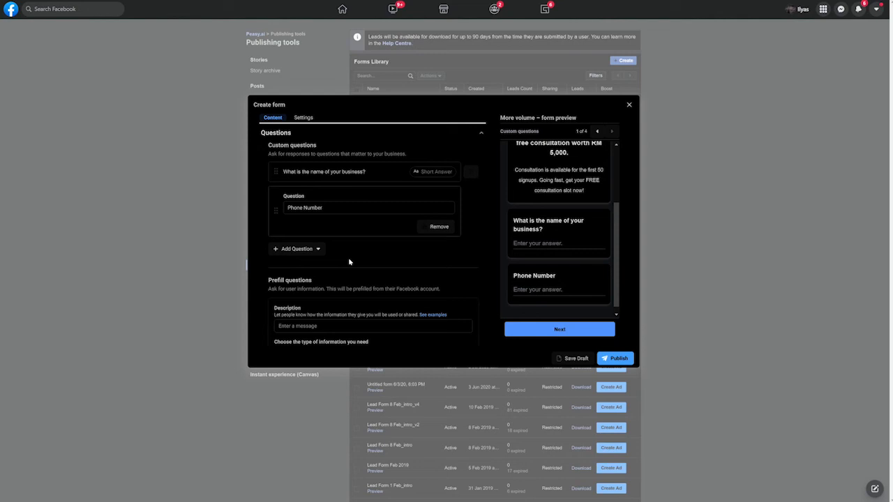
{"action": "scroll", "coordinate": [349, 261], "scroll_direction": "down", "scroll_amount": 3}
{"action": "scroll", "coordinate": [349, 261], "scroll_direction": "up", "scroll_amount": 3}
{"action": "scroll", "coordinate": [349, 262], "scroll_direction": "down", "scroll_amount": 4}
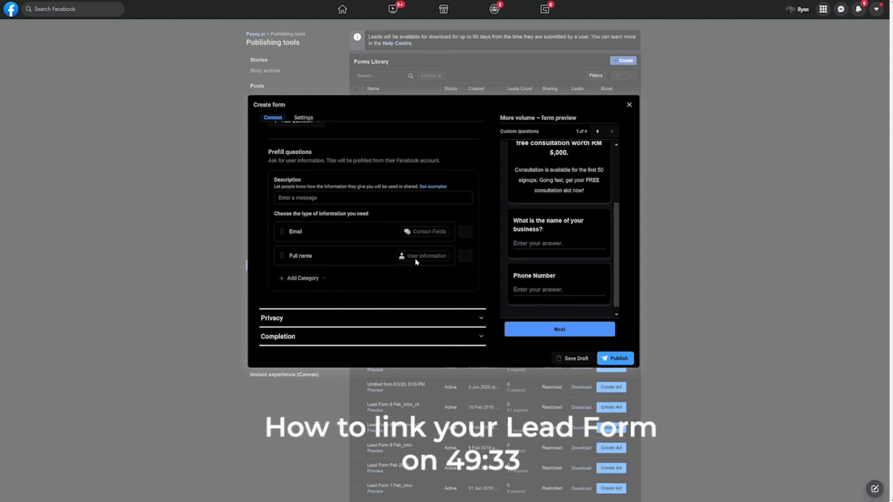
{"action": "scroll", "coordinate": [352, 281], "scroll_direction": "up", "scroll_amount": 4}
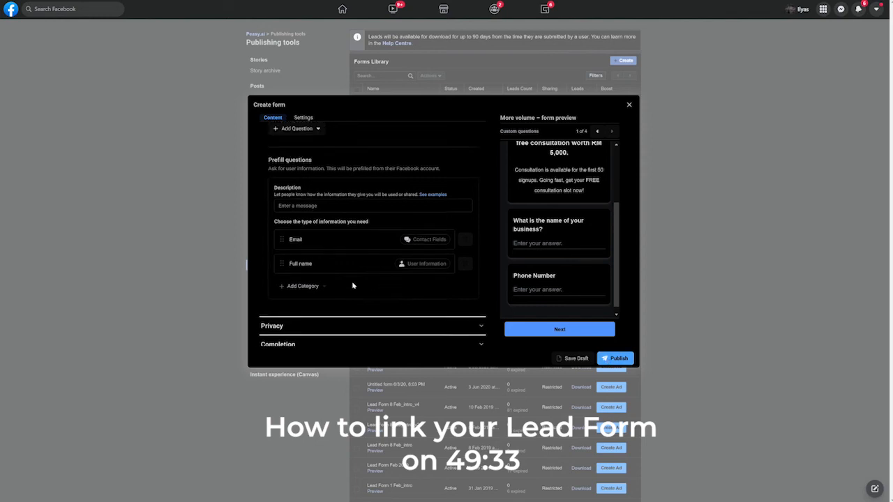
{"action": "scroll", "coordinate": [532, 344], "scroll_direction": "down", "scroll_amount": 1}
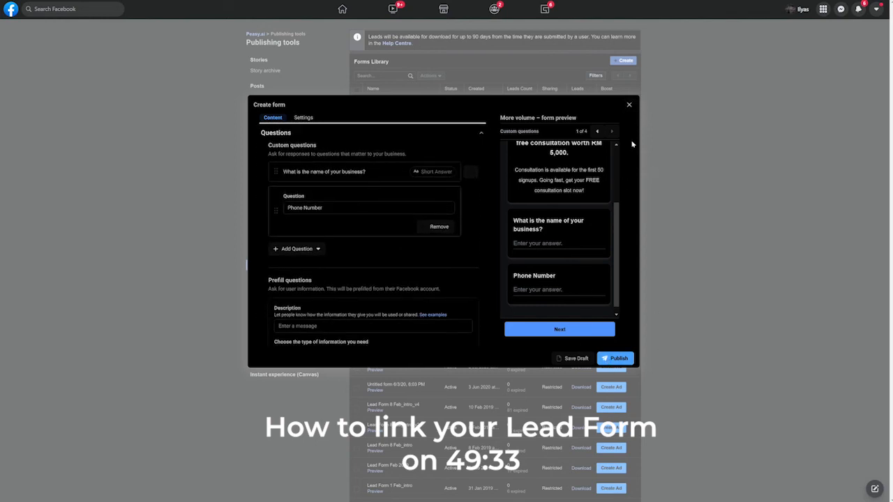
{"action": "left_click", "coordinate": [629, 104]}
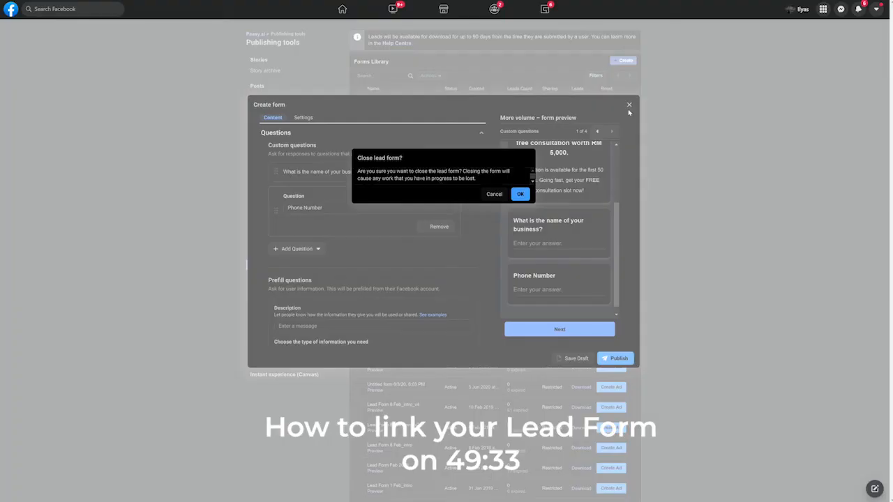
{"action": "left_click", "coordinate": [520, 194]}
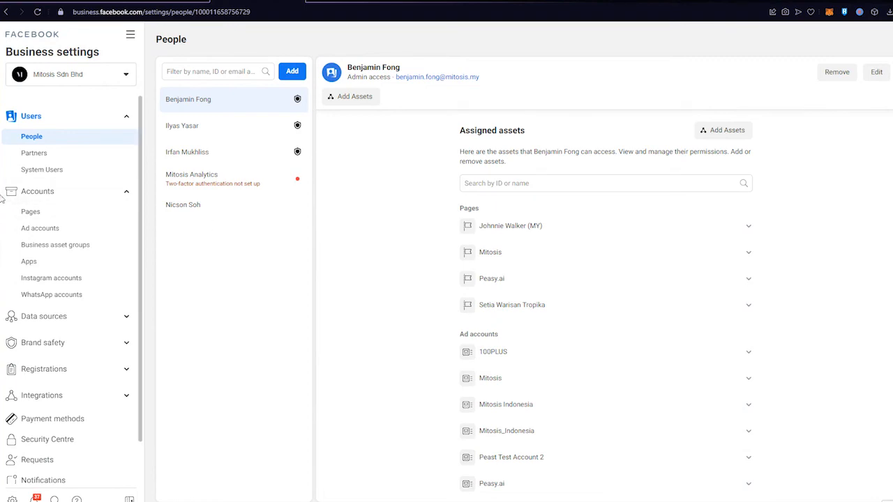
- View Accounts > Pages, begin Add a Page and cancel it, then go to Ad accounts
{"action": "left_click", "coordinate": [66, 194]}
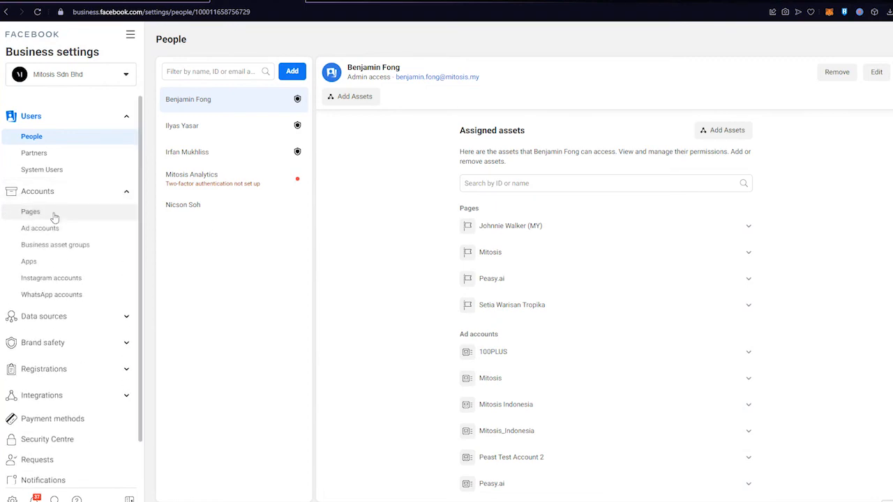
{"action": "left_click", "coordinate": [54, 218]}
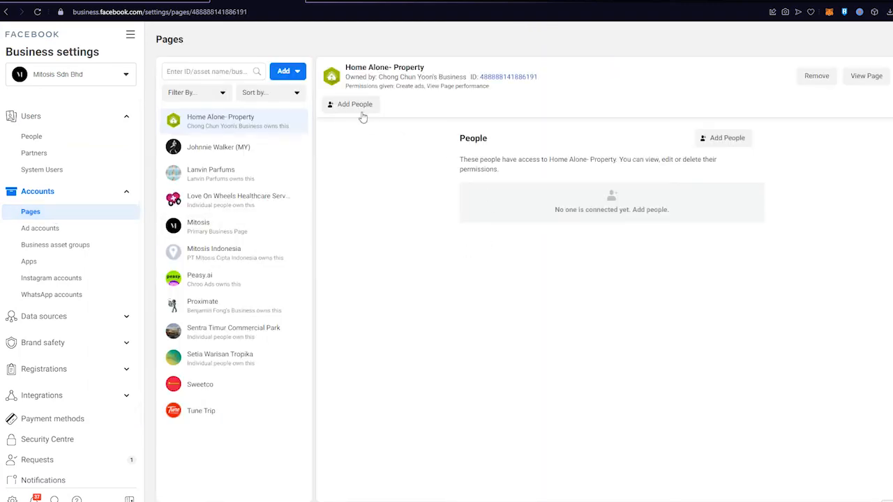
{"action": "left_click", "coordinate": [286, 71]}
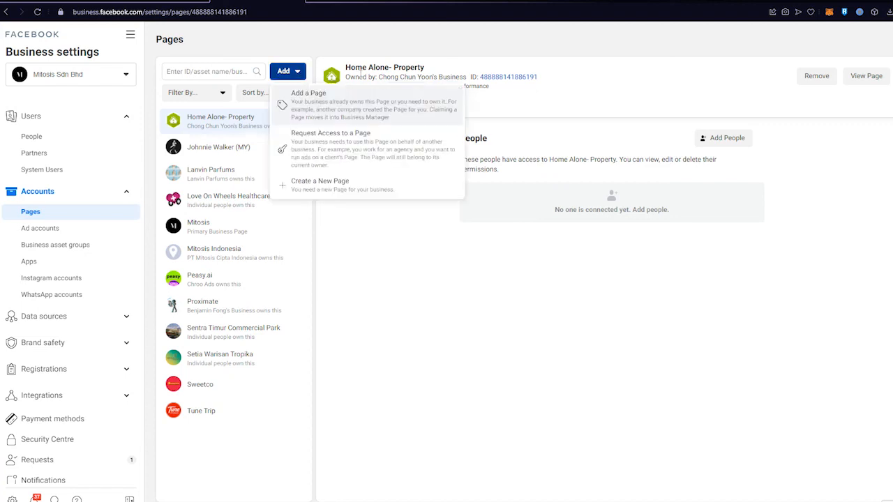
{"action": "left_click", "coordinate": [408, 109]}
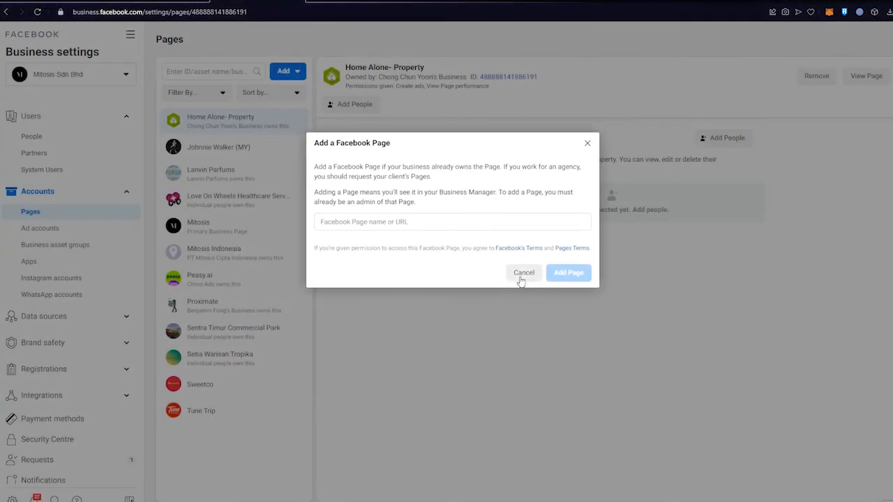
{"action": "left_click", "coordinate": [521, 279]}
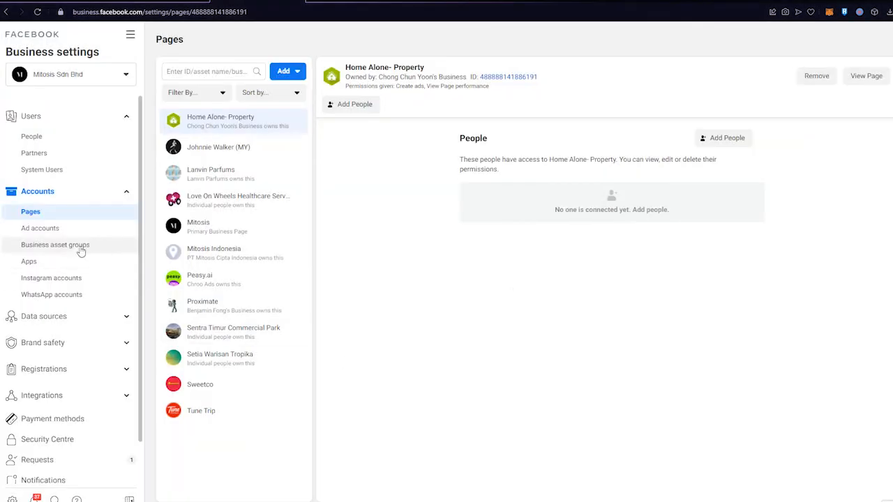
{"action": "left_click", "coordinate": [51, 230]}
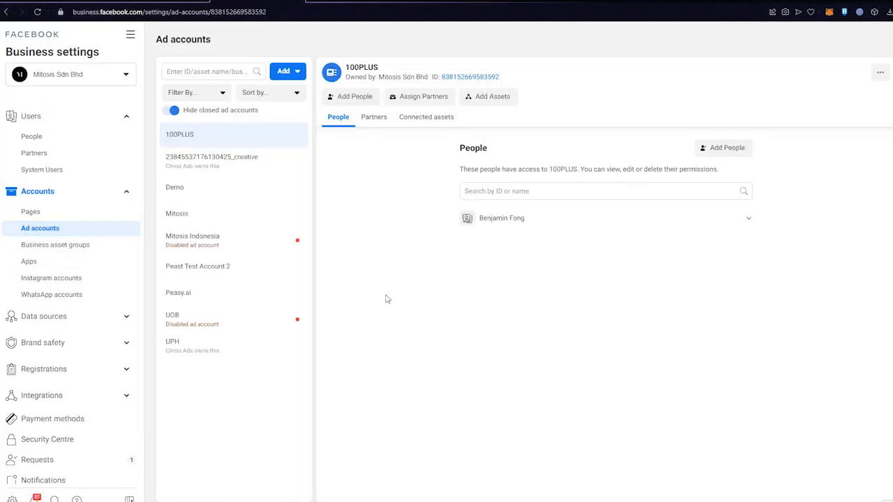
- Open the Add an ad account dialog, then close it without entering an ID
{"action": "left_click", "coordinate": [297, 73]}
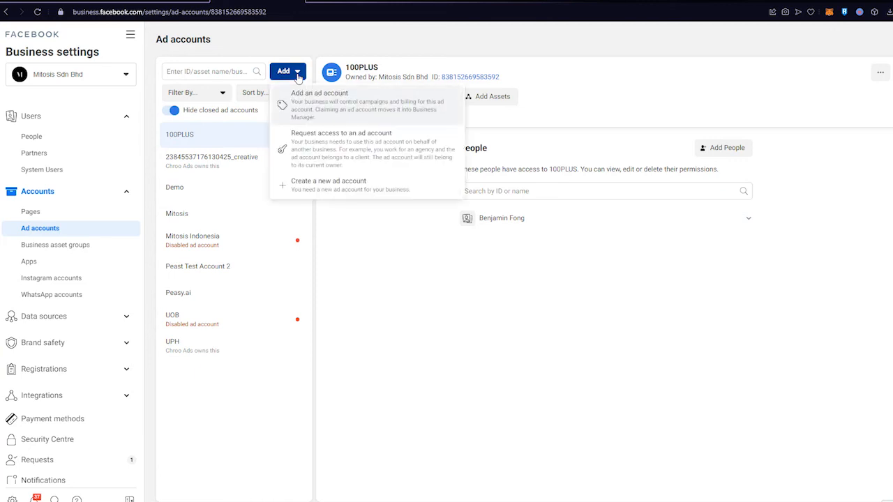
{"action": "left_click", "coordinate": [403, 118]}
{"action": "left_click", "coordinate": [327, 229]}
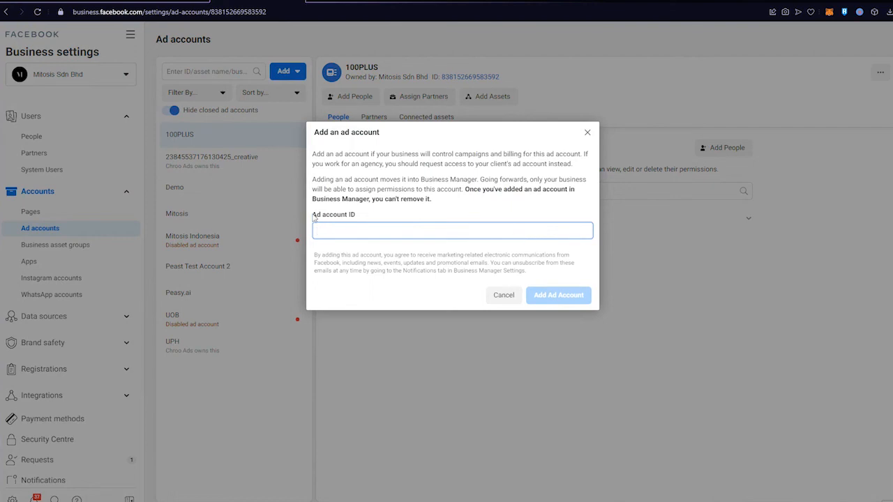
{"action": "left_click_drag", "start_coordinate": [313, 217], "coordinate": [361, 219]}
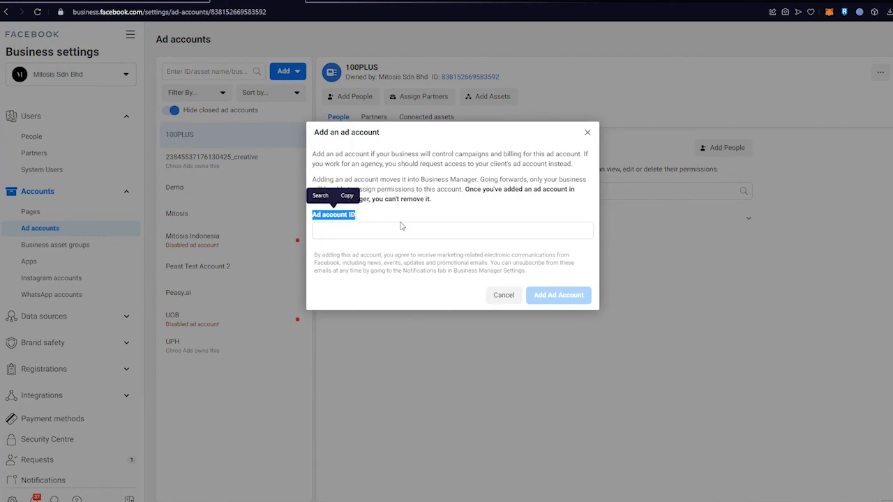
{"action": "left_click", "coordinate": [386, 219]}
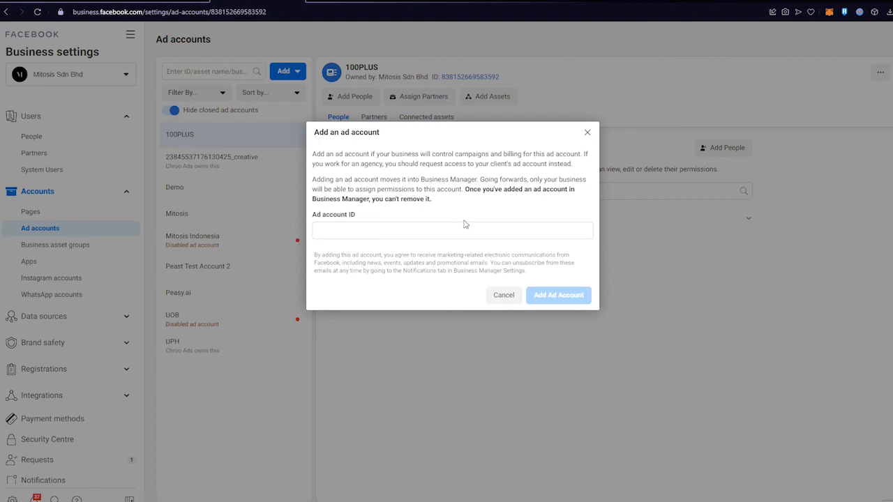
{"action": "left_click", "coordinate": [586, 133]}
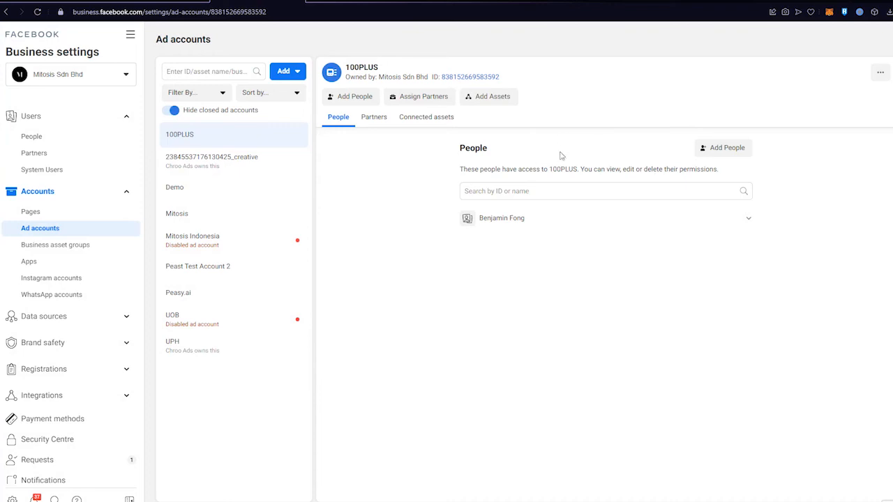
- Copy the 100PLUS ad account ID and paste it into a new Add an ad account dialog
{"action": "left_click", "coordinate": [456, 78]}
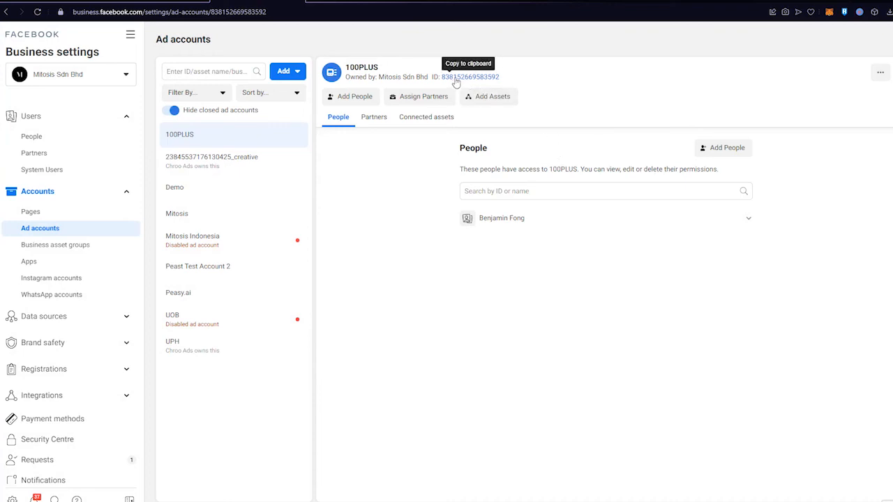
{"action": "left_click", "coordinate": [294, 71]}
{"action": "left_click", "coordinate": [332, 103]}
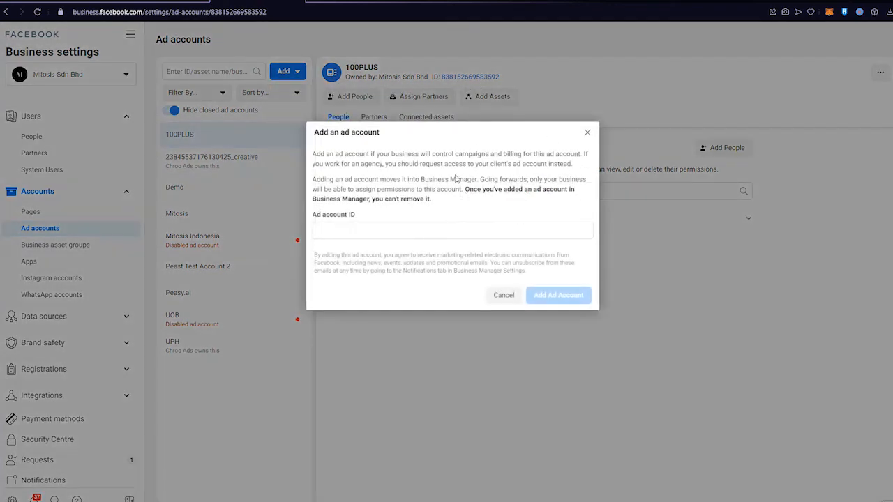
{"action": "left_click", "coordinate": [344, 233]}
{"action": "right_click", "coordinate": [343, 234]}
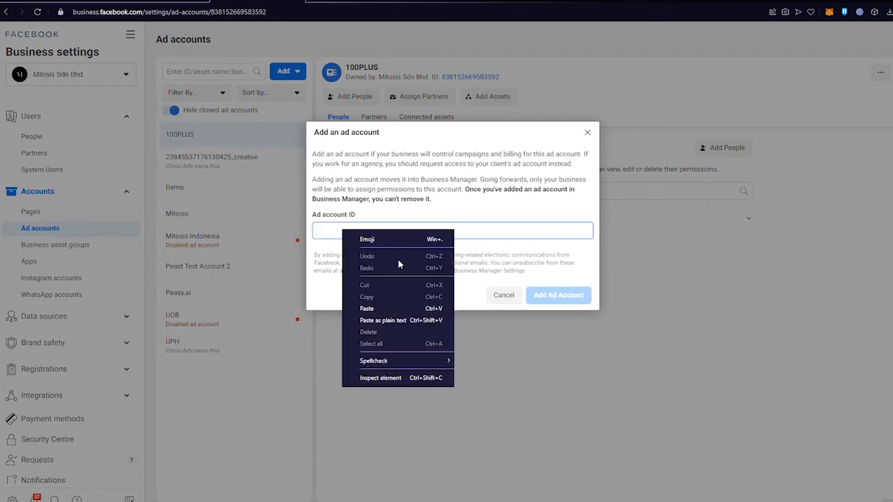
{"action": "left_click", "coordinate": [385, 310]}
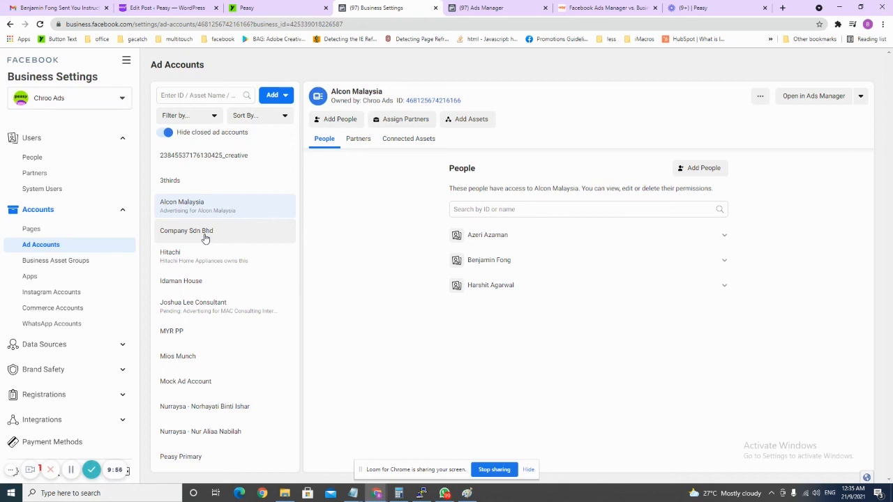
- Under Data Sources > Pixels, select LoW Sign up Pixel and tick Eurogain in Add Assets
{"action": "left_click", "coordinate": [56, 345]}
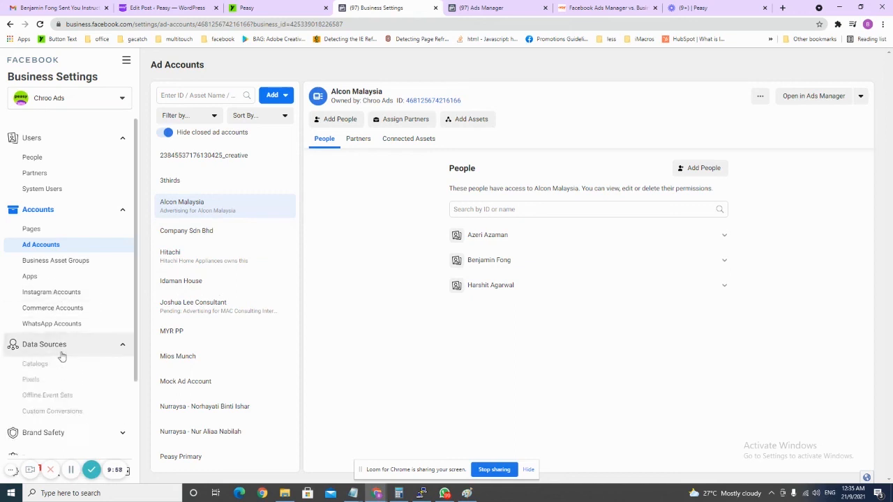
{"action": "scroll", "coordinate": [73, 314], "scroll_direction": "down", "scroll_amount": 2}
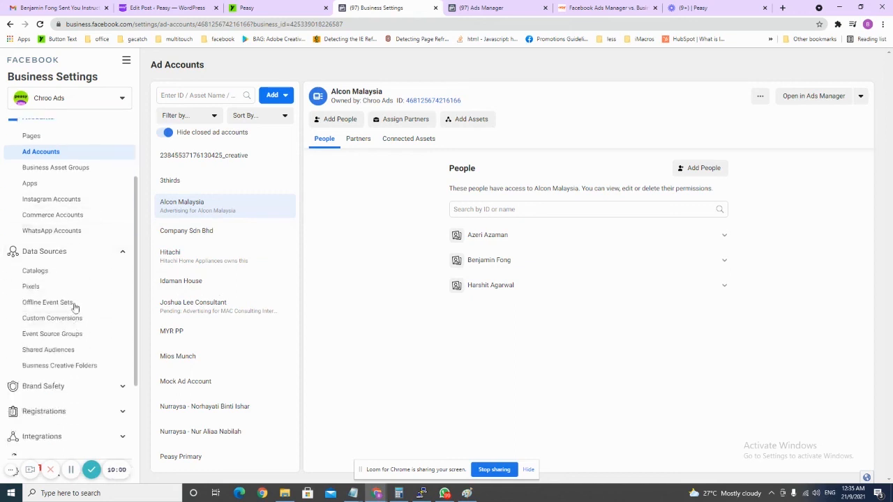
{"action": "left_click", "coordinate": [60, 286]}
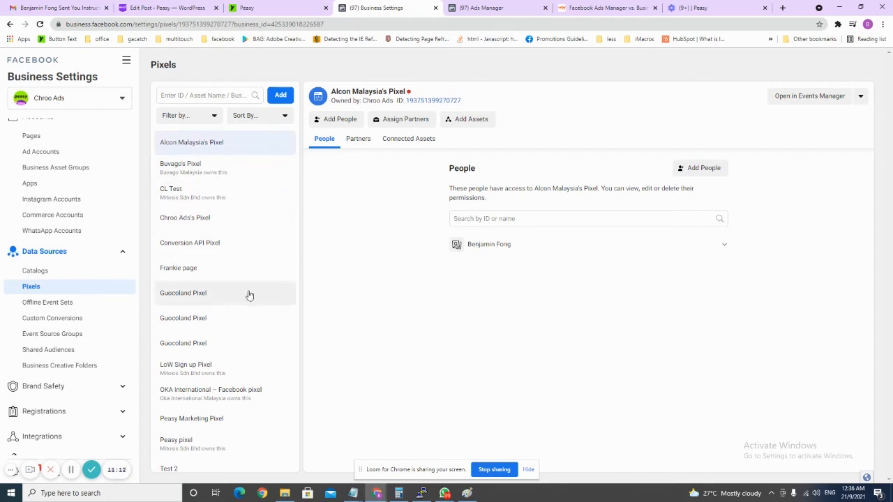
{"action": "left_click", "coordinate": [272, 370]}
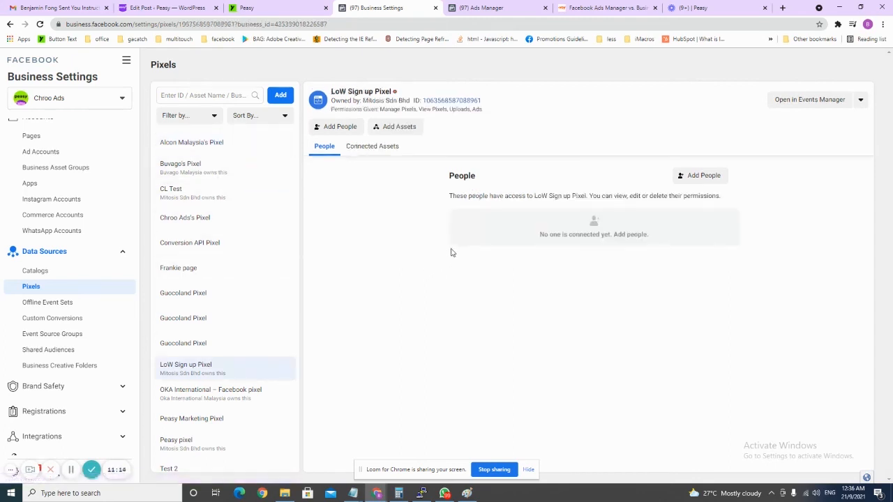
{"action": "left_click", "coordinate": [401, 130]}
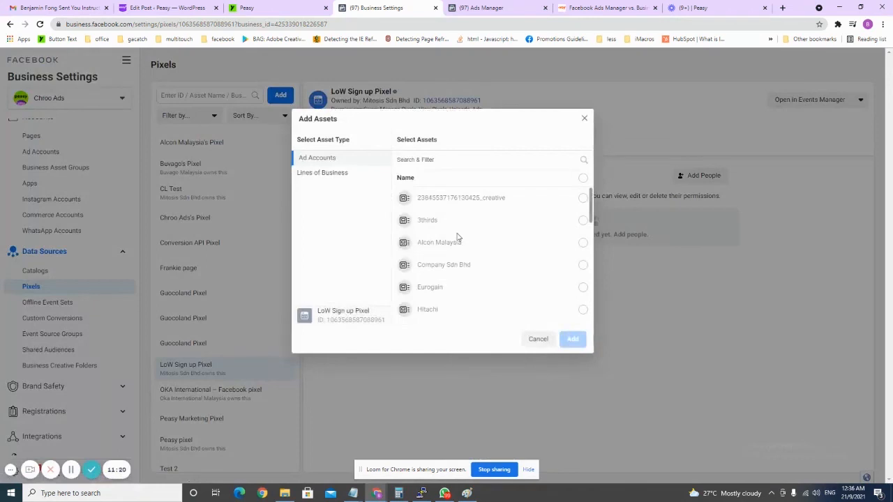
{"action": "scroll", "coordinate": [494, 233], "scroll_direction": "down", "scroll_amount": 1}
{"action": "left_click", "coordinate": [550, 242]}
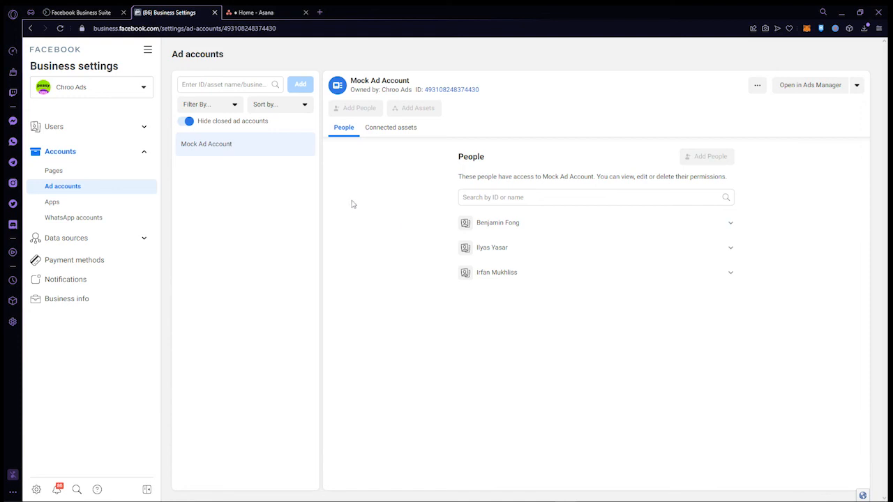
- Choose View Payment Methods for Mock Ad Account from the Open in Ads Manager menu
{"action": "left_click", "coordinate": [99, 154]}
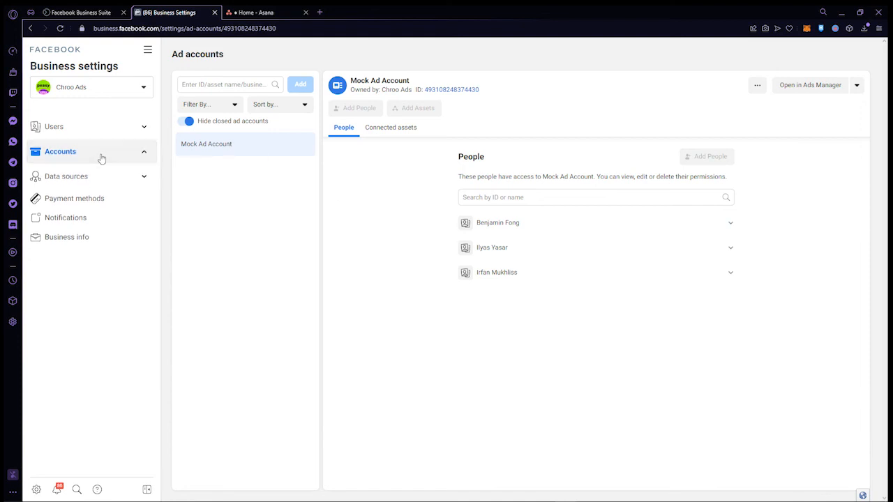
{"action": "left_click", "coordinate": [100, 158]}
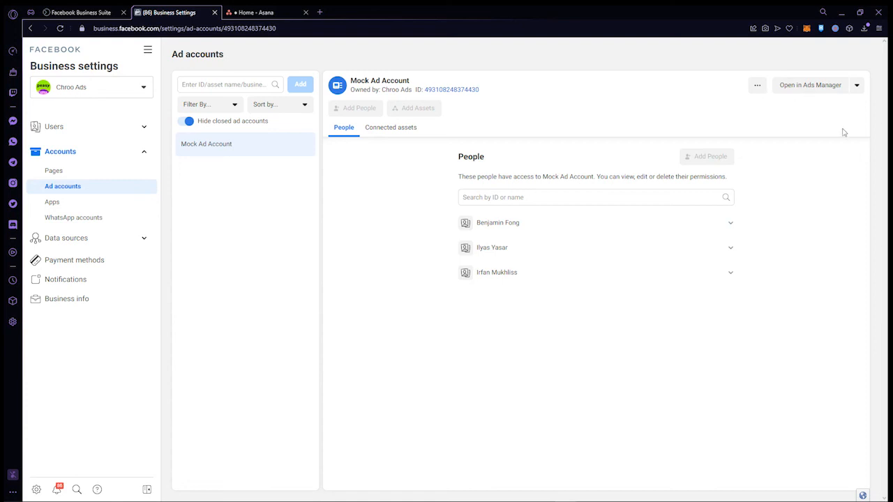
{"action": "left_click", "coordinate": [857, 86]}
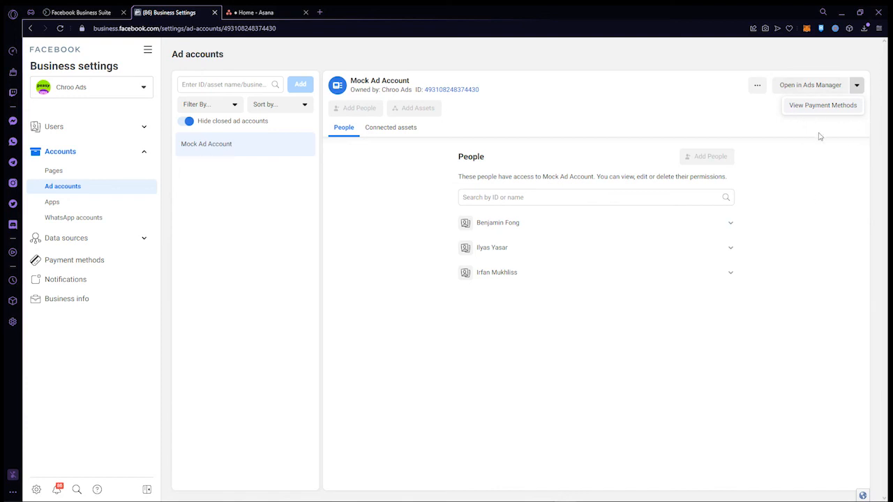
{"action": "left_click", "coordinate": [830, 105]}
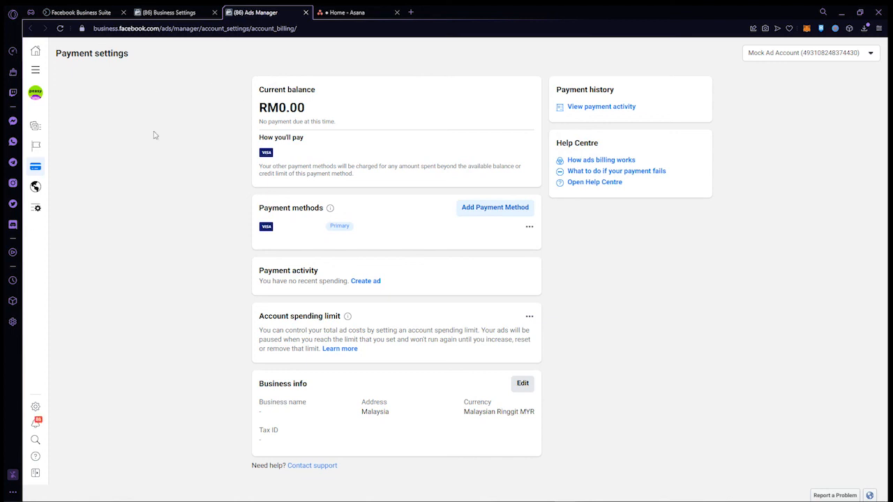
- Add a Business Manager Visa card, keeping Malaysia and Malaysian Ringgit, and make it primary
{"action": "left_click", "coordinate": [513, 209]}
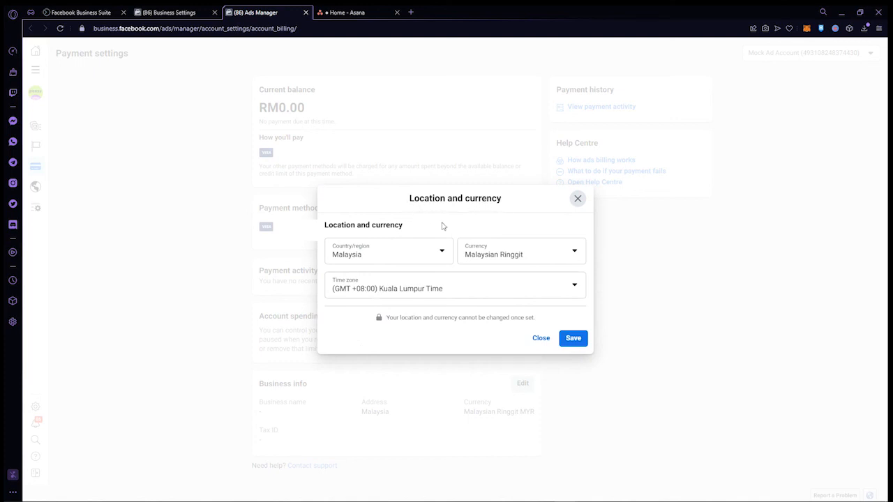
{"action": "left_click", "coordinate": [384, 253]}
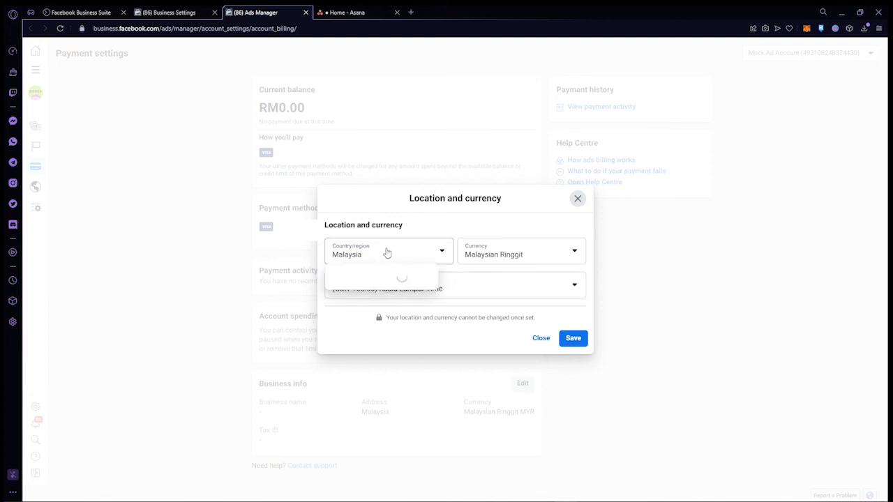
{"action": "left_click", "coordinate": [398, 249]}
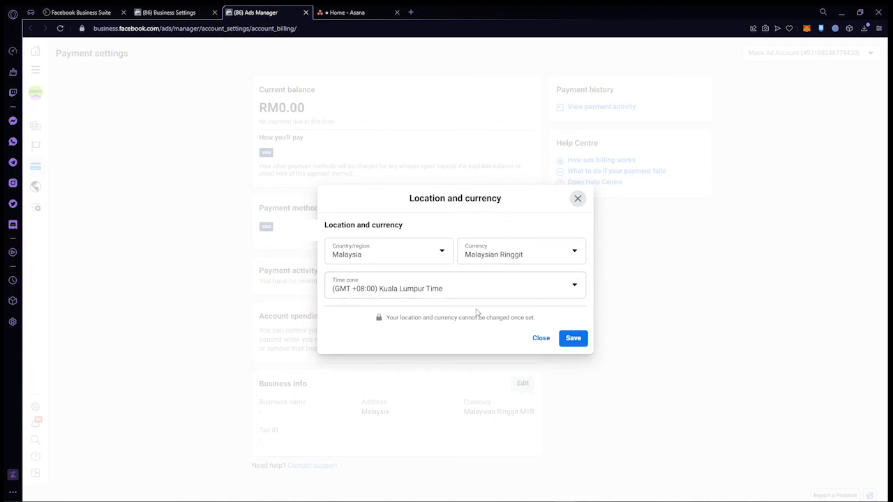
{"action": "left_click", "coordinate": [581, 344]}
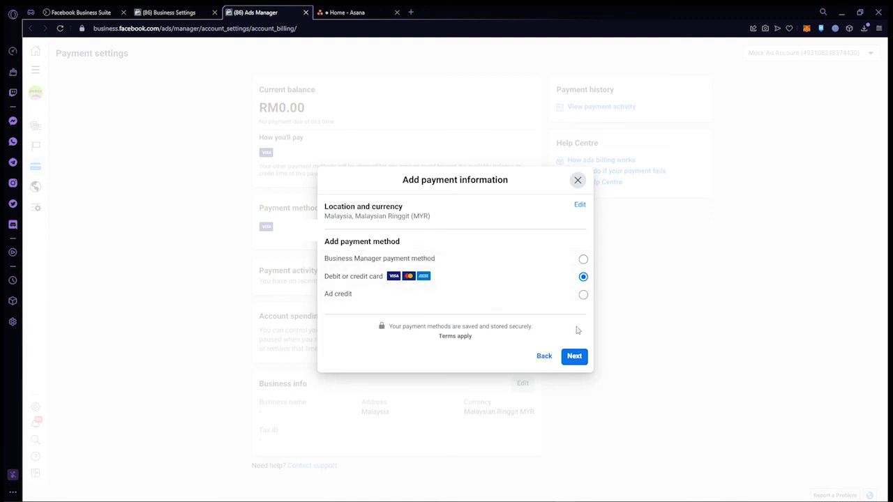
{"action": "left_click", "coordinate": [459, 259]}
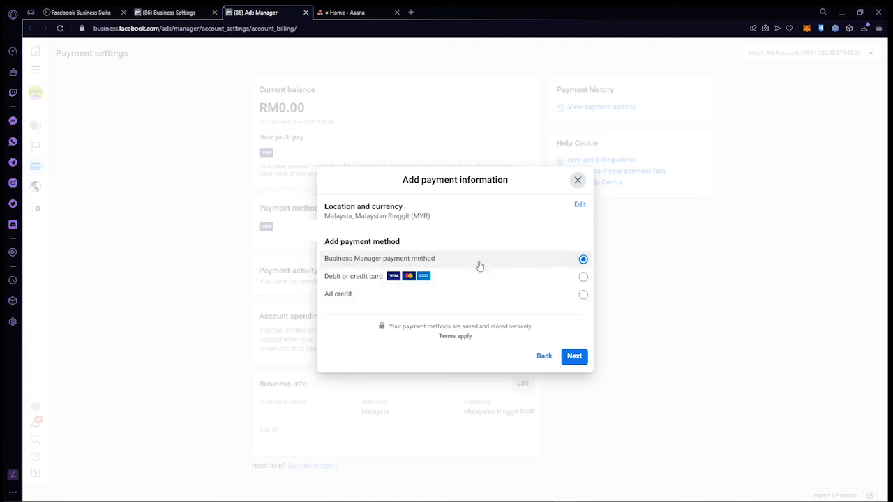
{"action": "left_click", "coordinate": [575, 357]}
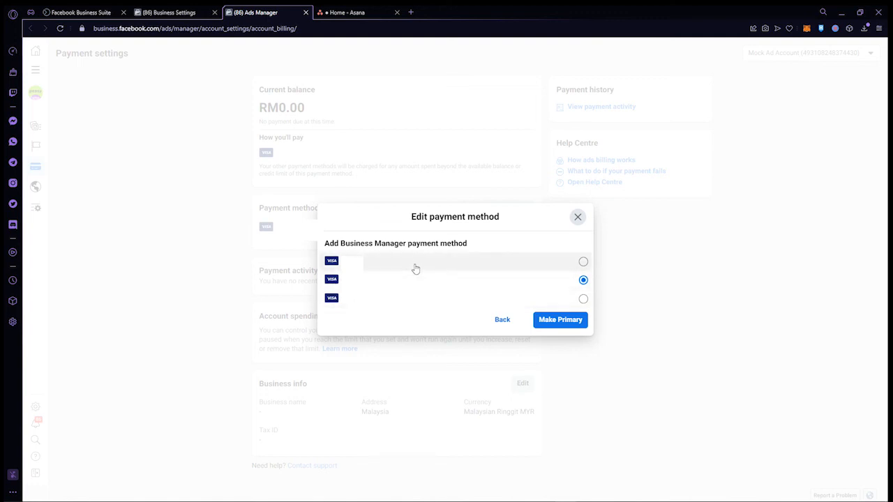
{"action": "left_click", "coordinate": [415, 269]}
{"action": "left_click", "coordinate": [565, 326]}
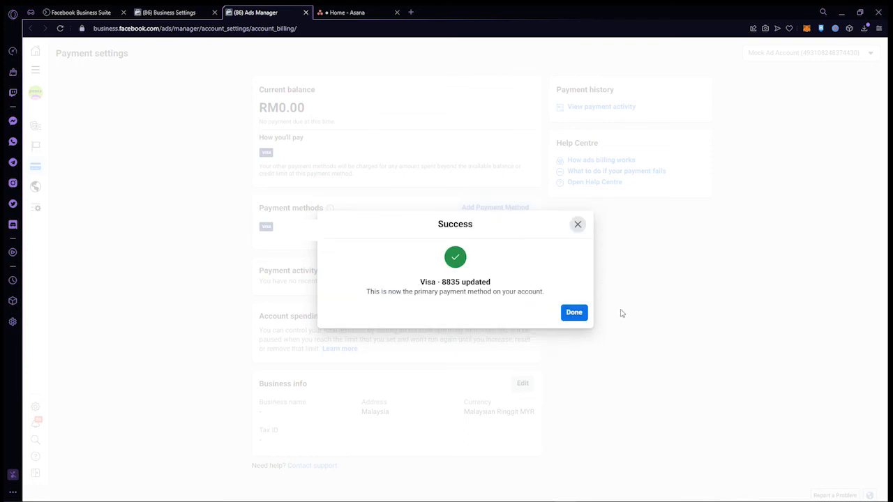
{"action": "left_click", "coordinate": [578, 314]}
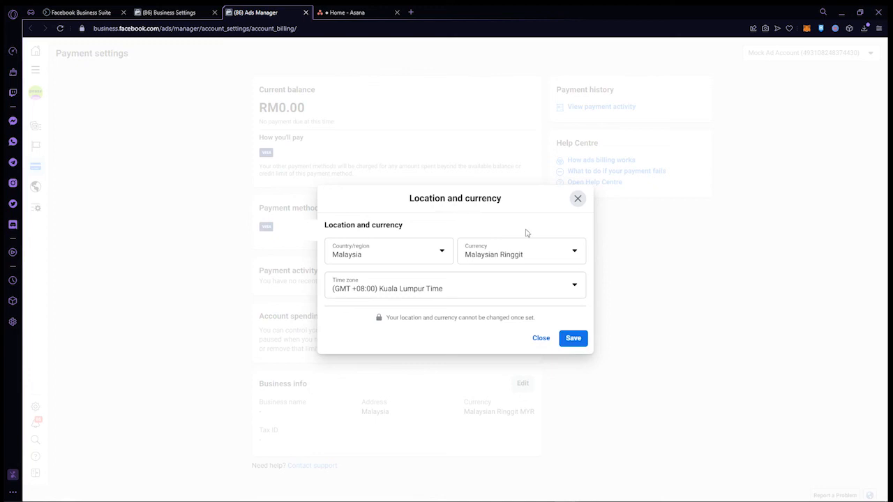
- Choose Ad credit as a payment option and go to the code entry field
{"action": "left_click", "coordinate": [572, 341]}
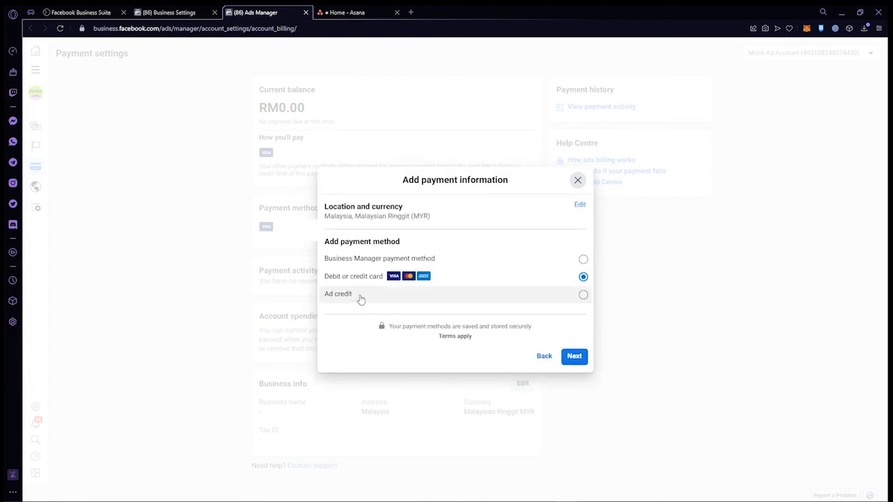
{"action": "left_click", "coordinate": [361, 297]}
{"action": "left_click", "coordinate": [575, 359]}
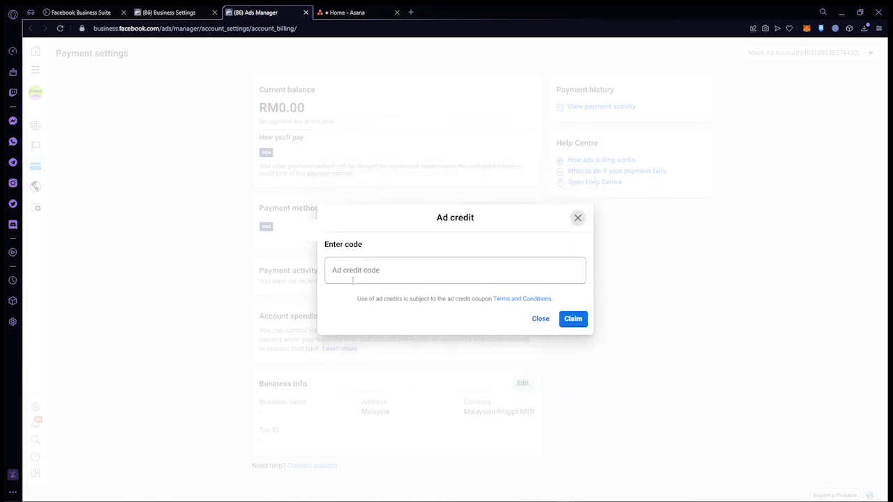
{"action": "left_click", "coordinate": [453, 267]}
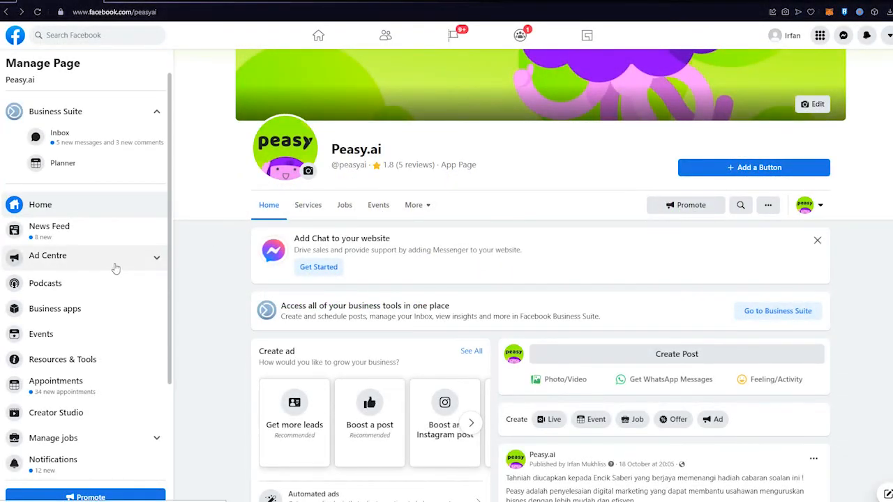
- From Peasy.ai's Publishing Tools, open Leads setup and go to lead forms in Business Suite
{"action": "scroll", "coordinate": [116, 264], "scroll_direction": "down", "scroll_amount": 3}
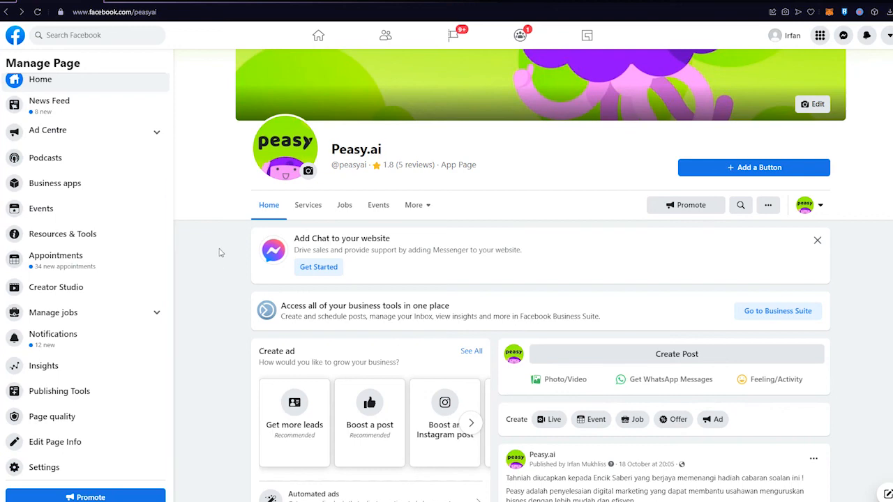
{"action": "scroll", "coordinate": [226, 251], "scroll_direction": "down", "scroll_amount": 2}
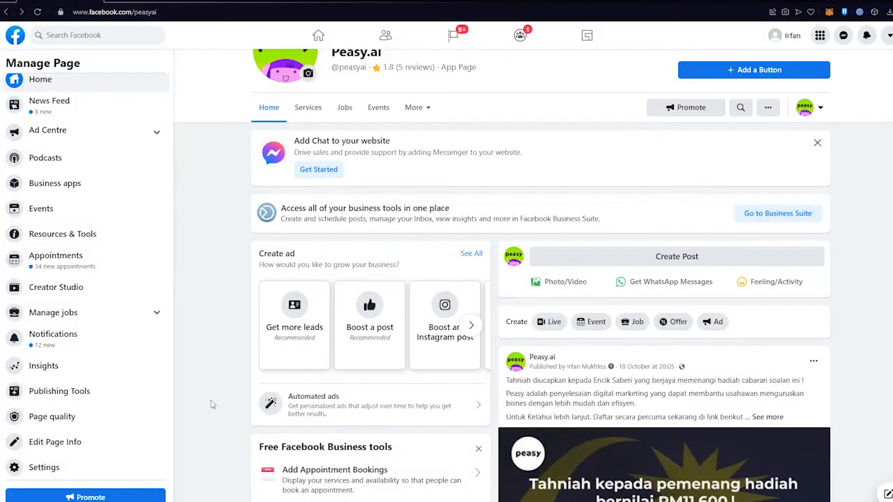
{"action": "left_click", "coordinate": [129, 395]}
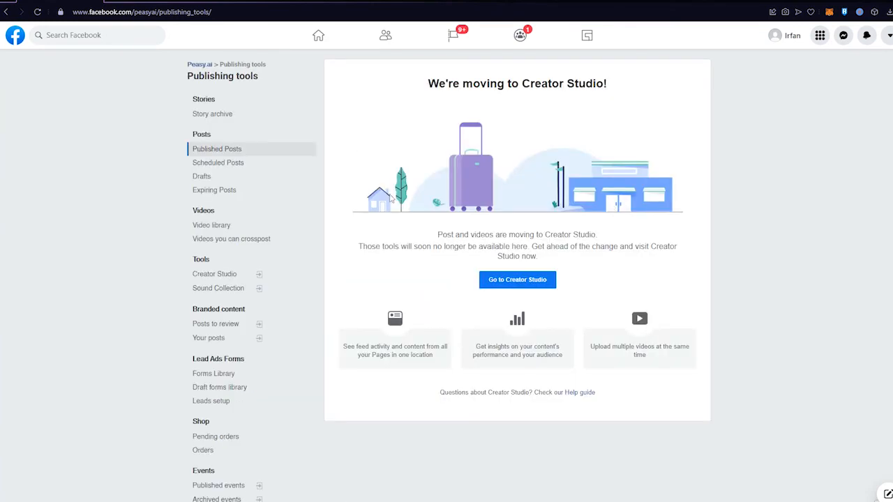
{"action": "scroll", "coordinate": [317, 277], "scroll_direction": "down", "scroll_amount": 2}
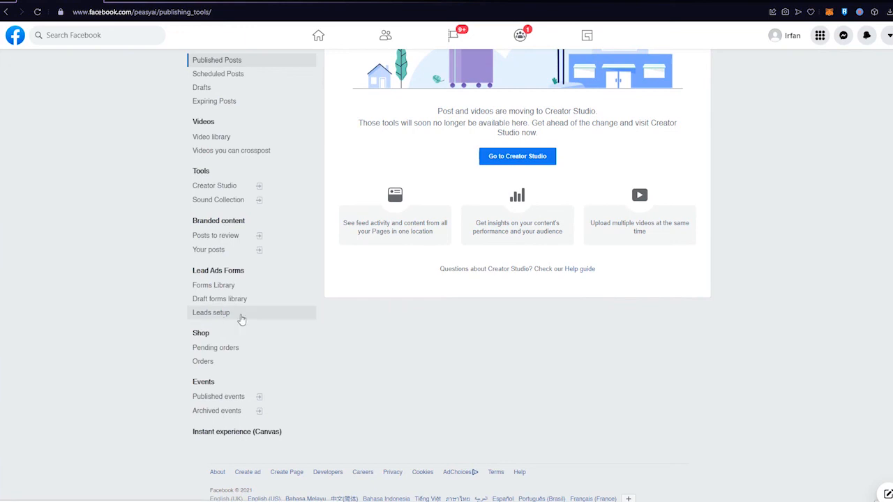
{"action": "left_click", "coordinate": [241, 320]}
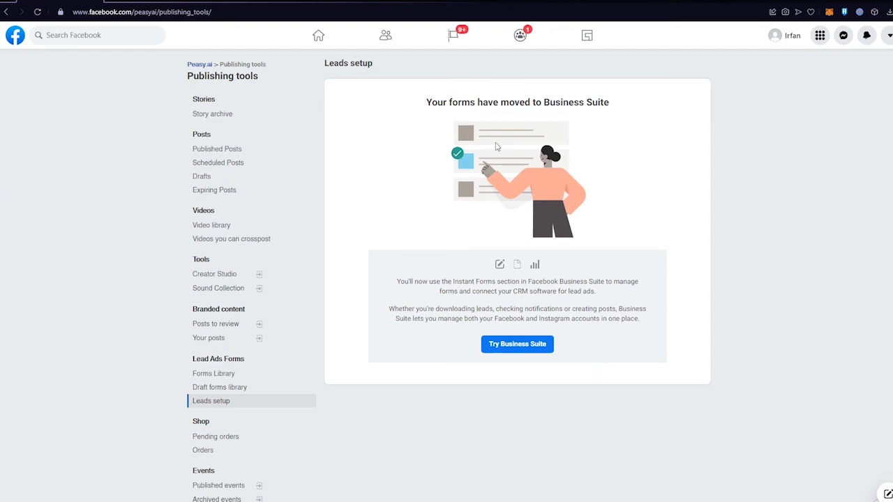
{"action": "left_click", "coordinate": [527, 352]}
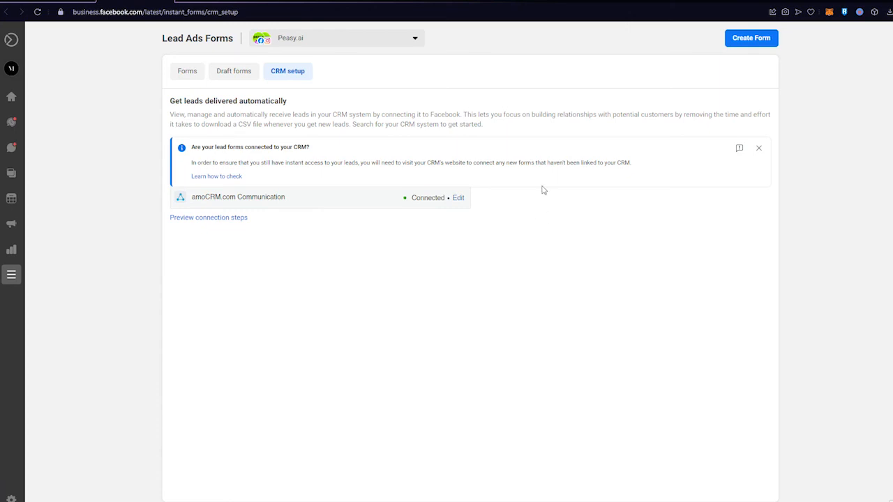
- Create a new form by duplicating the existing Borang Pahang lead form
{"action": "left_click", "coordinate": [764, 47]}
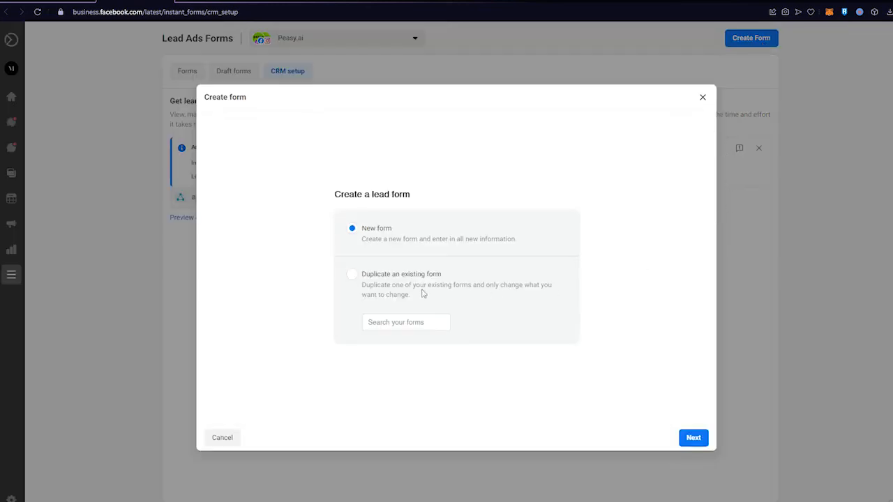
{"action": "left_click", "coordinate": [353, 277]}
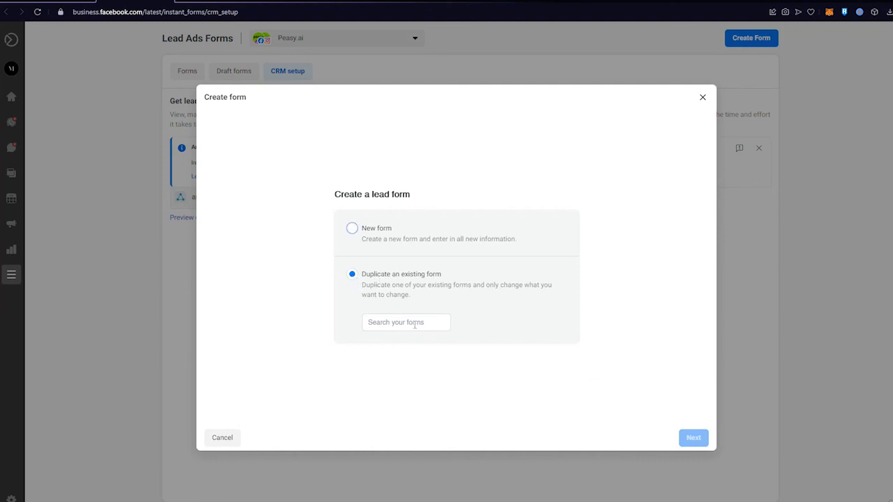
{"action": "left_click", "coordinate": [415, 324]}
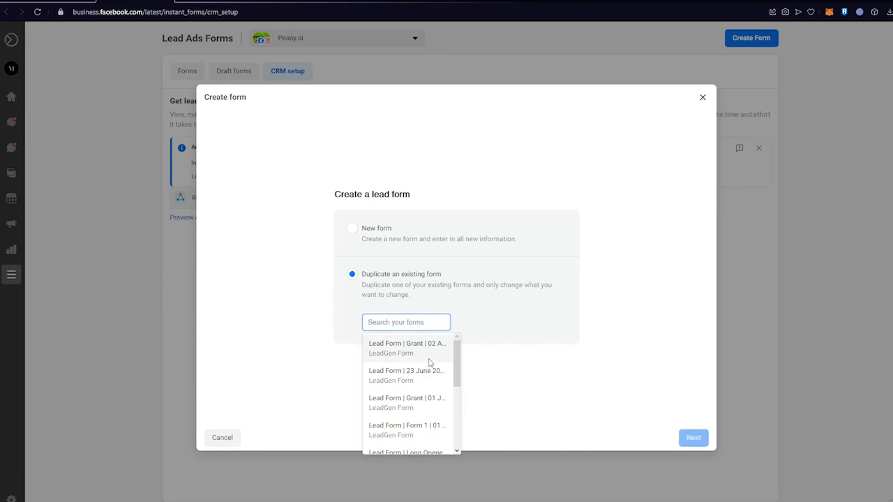
{"action": "scroll", "coordinate": [426, 367], "scroll_direction": "down", "scroll_amount": 5}
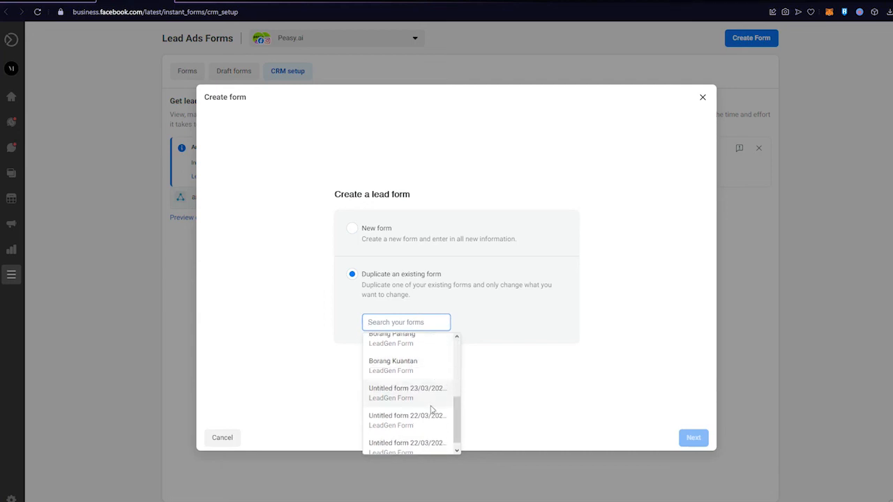
{"action": "left_click", "coordinate": [418, 342]}
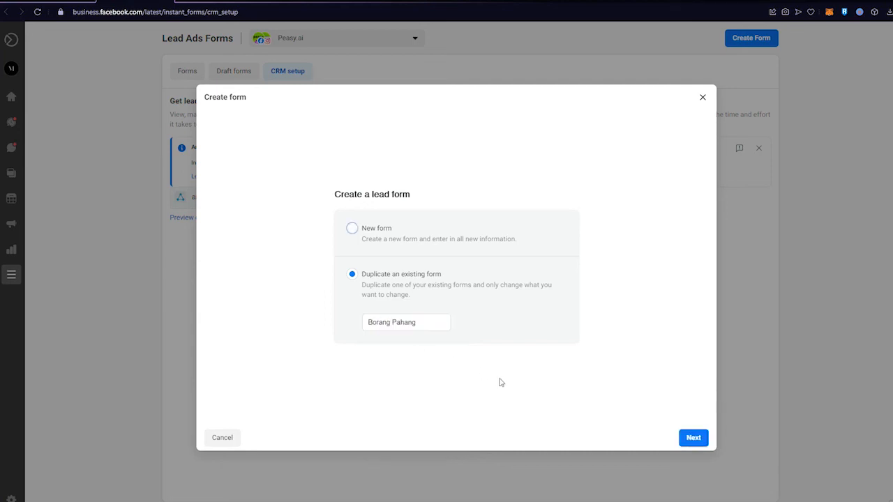
{"action": "left_click", "coordinate": [694, 438]}
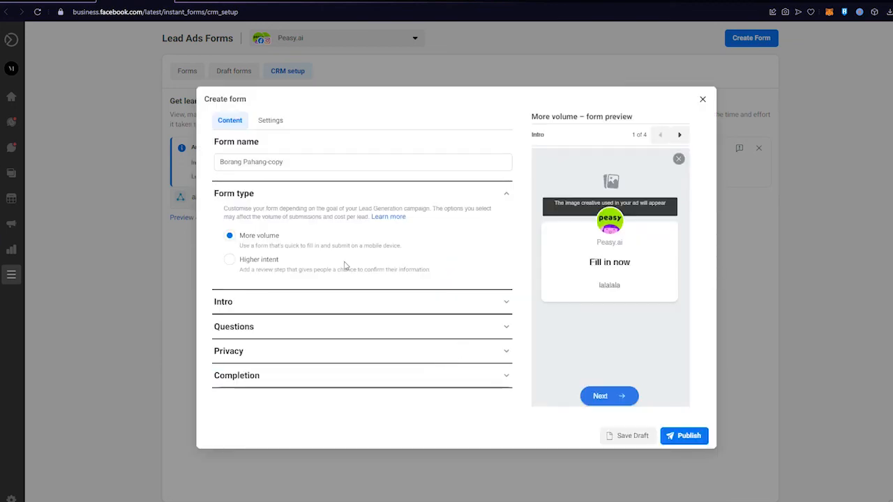
- Set the copied form's type to Higher intent and expand its Intro section
{"action": "left_click", "coordinate": [231, 260]}
{"action": "left_click", "coordinate": [231, 236]}
{"action": "left_click", "coordinate": [230, 260]}
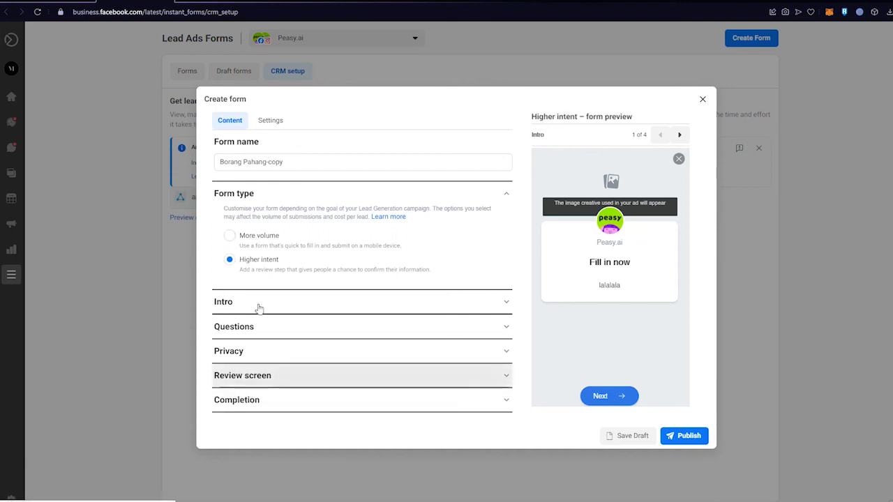
{"action": "left_click", "coordinate": [260, 302]}
{"action": "scroll", "coordinate": [351, 313], "scroll_direction": "down", "scroll_amount": 3}
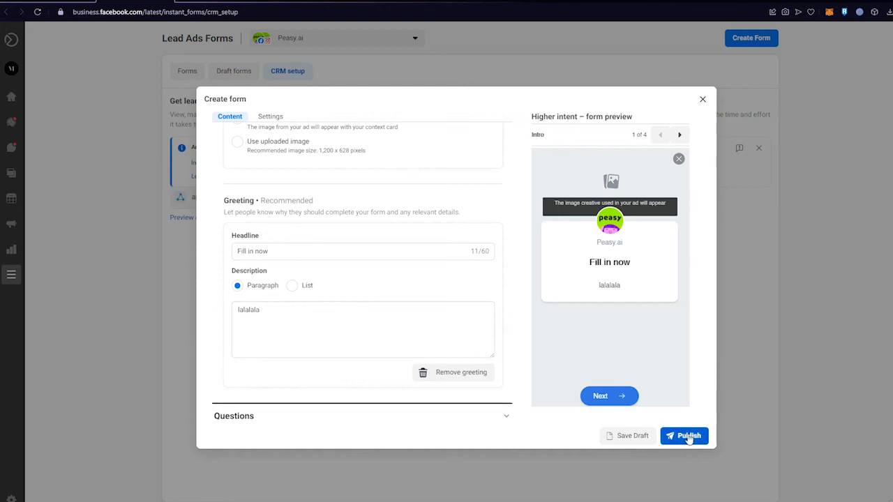
{"action": "scroll", "coordinate": [372, 241], "scroll_direction": "up", "scroll_amount": 3}
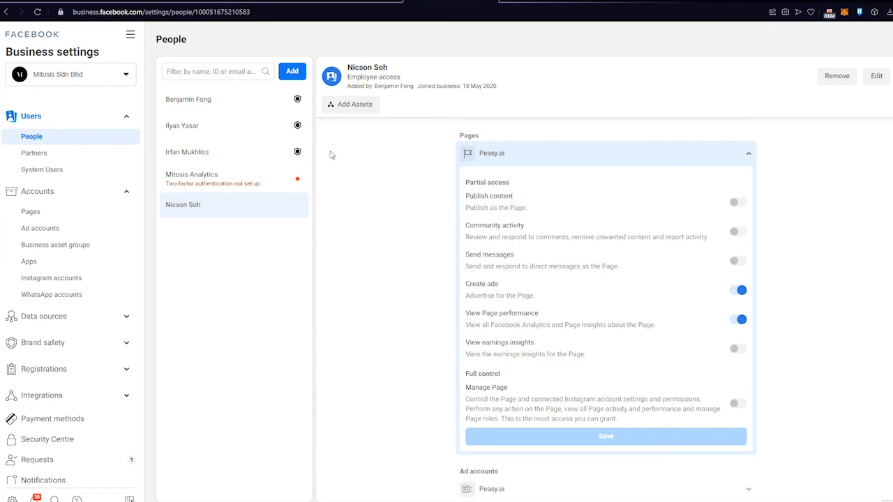
- Expand the employee's Peasy.ai ad account entry to reveal partial access with only Manage campaigns enabled
{"action": "left_click", "coordinate": [70, 122]}
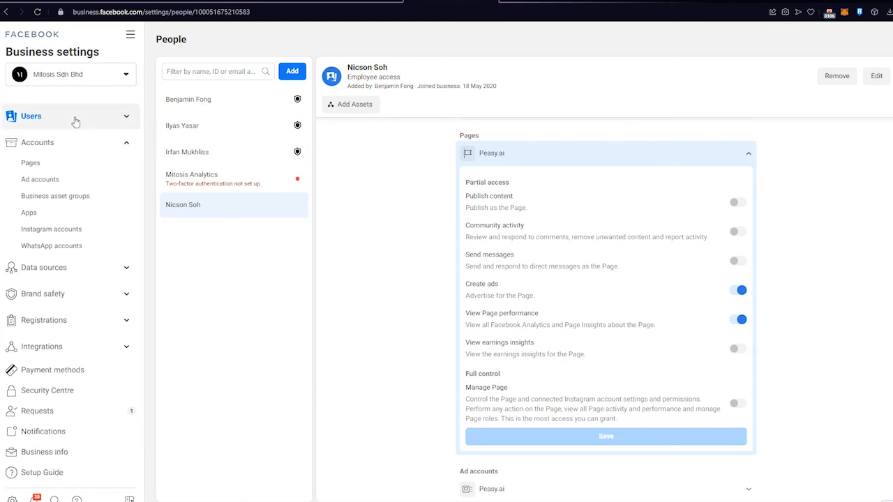
{"action": "left_click", "coordinate": [73, 120]}
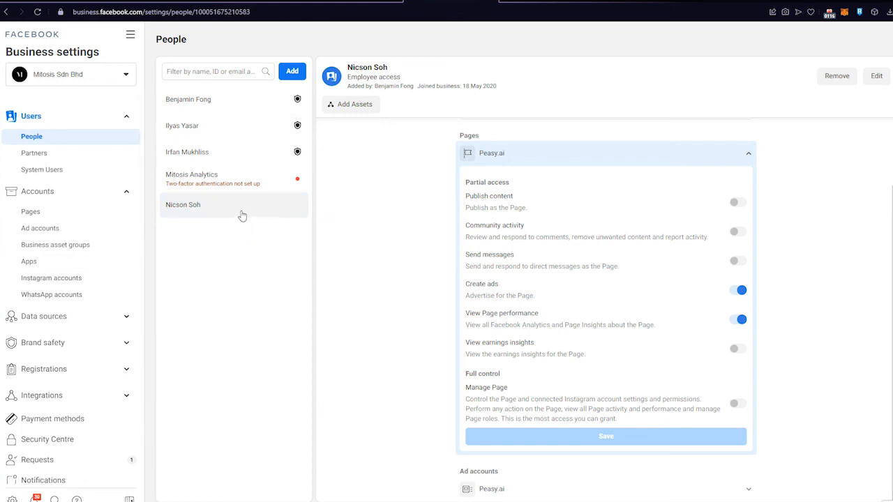
{"action": "scroll", "coordinate": [593, 215], "scroll_direction": "up", "scroll_amount": 2}
{"action": "scroll", "coordinate": [597, 214], "scroll_direction": "down", "scroll_amount": 2}
{"action": "scroll", "coordinate": [596, 214], "scroll_direction": "up", "scroll_amount": 2}
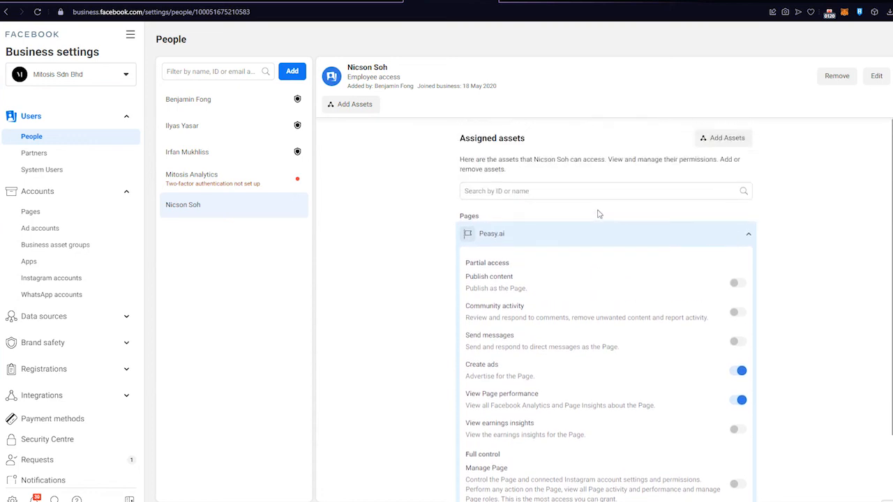
{"action": "scroll", "coordinate": [598, 214], "scroll_direction": "down", "scroll_amount": 2}
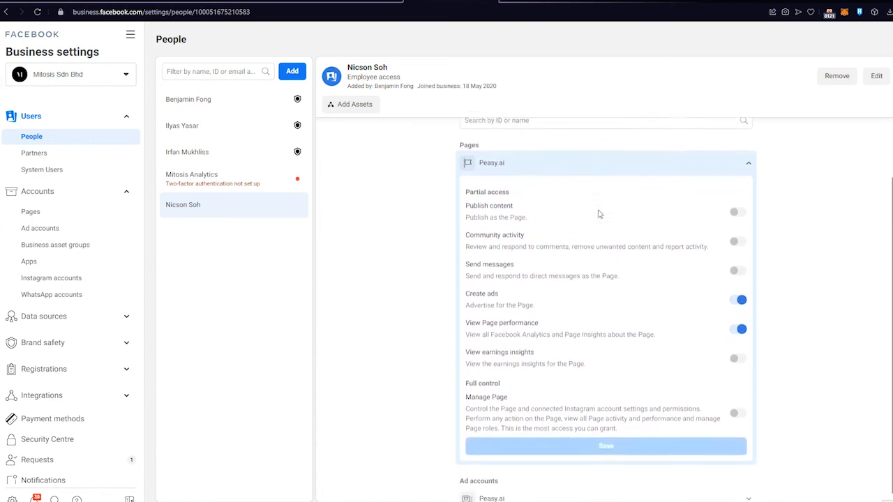
{"action": "left_click", "coordinate": [753, 493]}
{"action": "scroll", "coordinate": [783, 407], "scroll_direction": "down", "scroll_amount": 2}
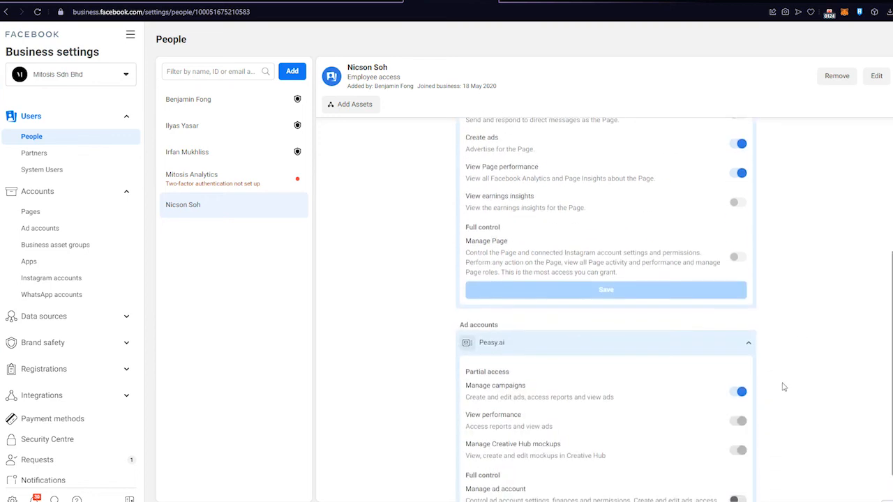
{"action": "scroll", "coordinate": [783, 389], "scroll_direction": "up", "scroll_amount": 3}
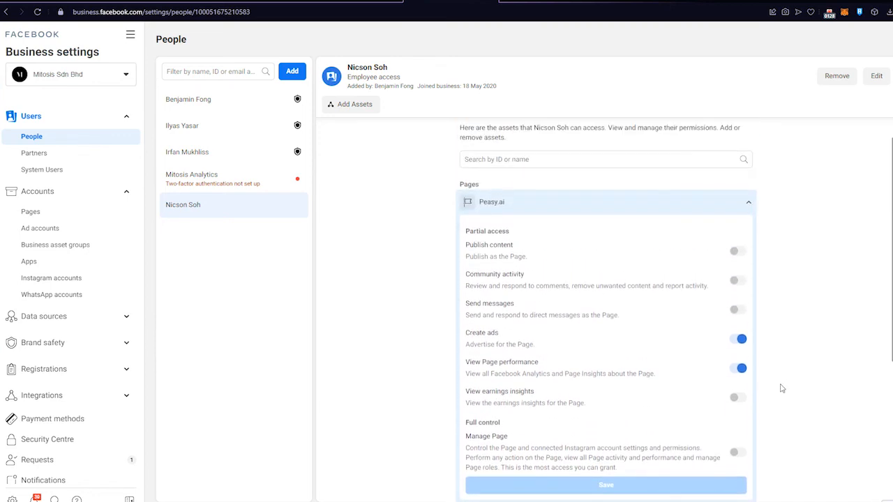
{"action": "scroll", "coordinate": [783, 389], "scroll_direction": "down", "scroll_amount": 1}
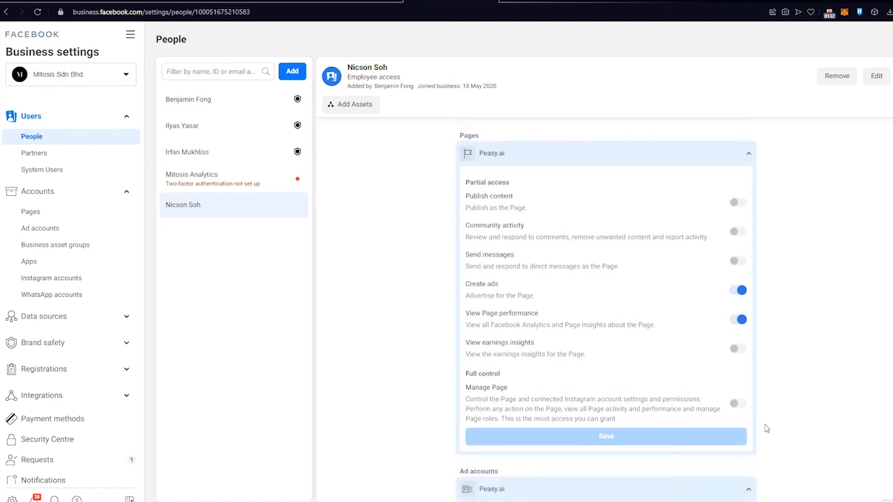
{"action": "mouse_move", "coordinate": [736, 410]}
{"action": "scroll", "coordinate": [624, 285], "scroll_direction": "down", "scroll_amount": 3}
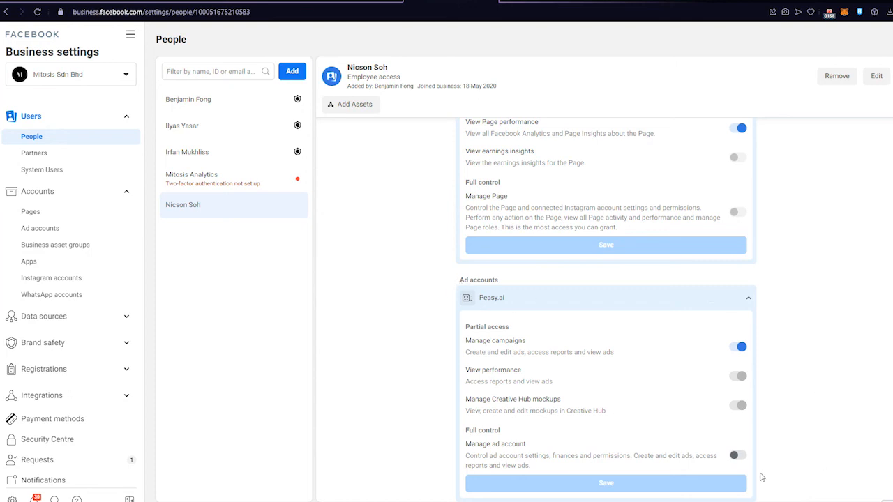
{"action": "left_click", "coordinate": [736, 457]}
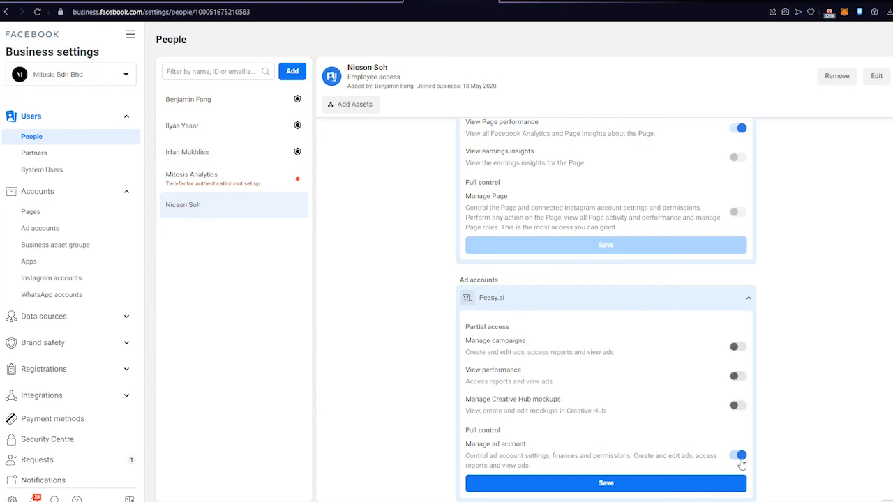
{"action": "left_click", "coordinate": [740, 459]}
{"action": "scroll", "coordinate": [796, 412], "scroll_direction": "up", "scroll_amount": 2}
{"action": "scroll", "coordinate": [796, 412], "scroll_direction": "up", "scroll_amount": 2}
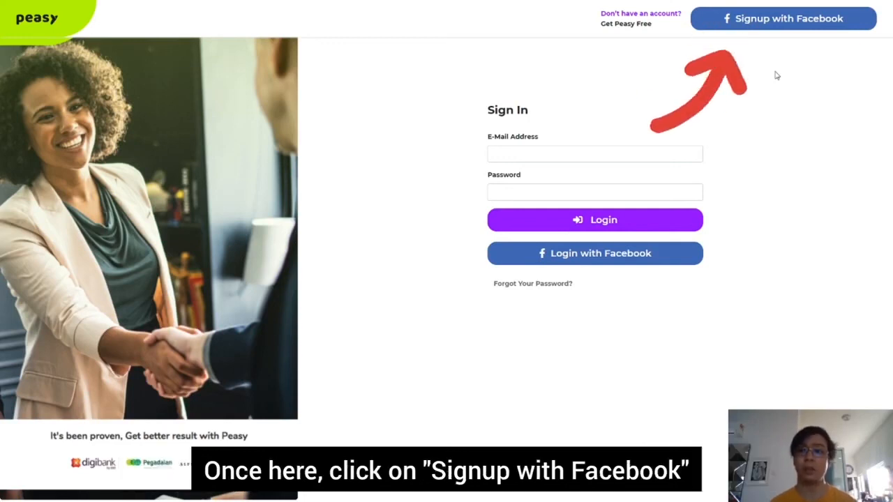
- Start the Peasy free-account registration using Signup with Facebook
{"action": "left_click", "coordinate": [782, 20]}
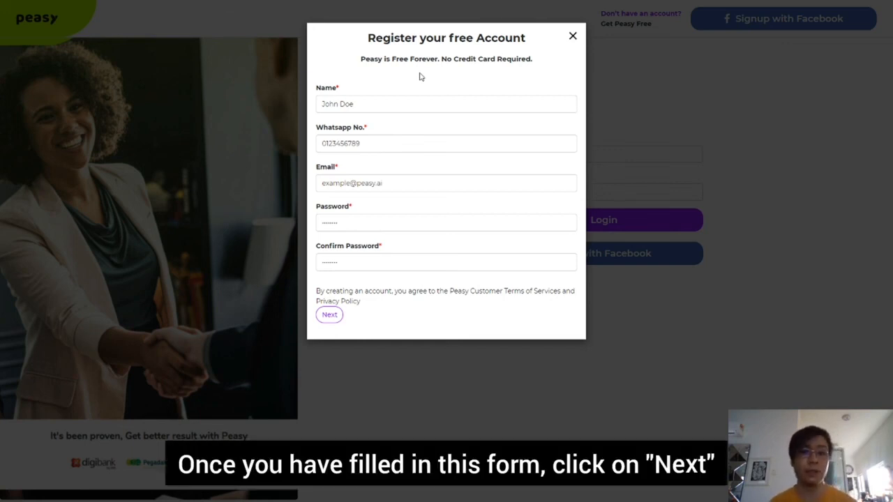
- Submit the registration, connect the Account 3 Facebook ad account, and continue to Login from the Congrats dialog
{"action": "left_click", "coordinate": [328, 316]}
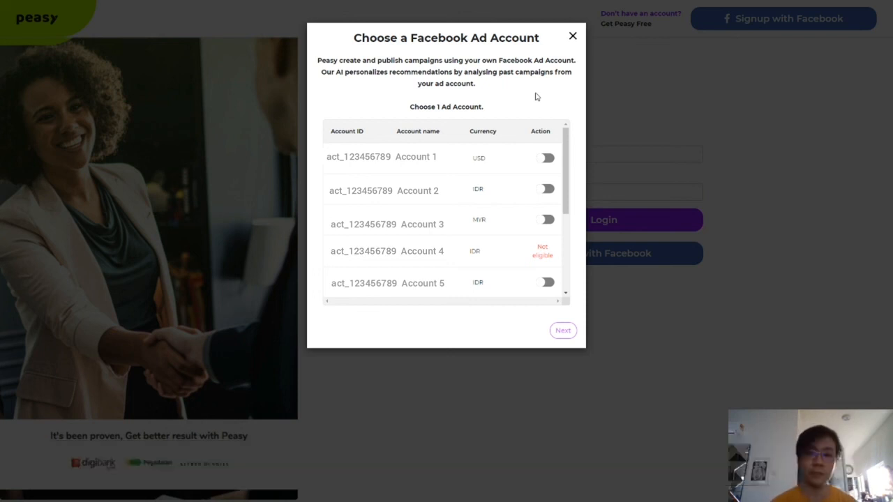
{"action": "left_click", "coordinate": [547, 220]}
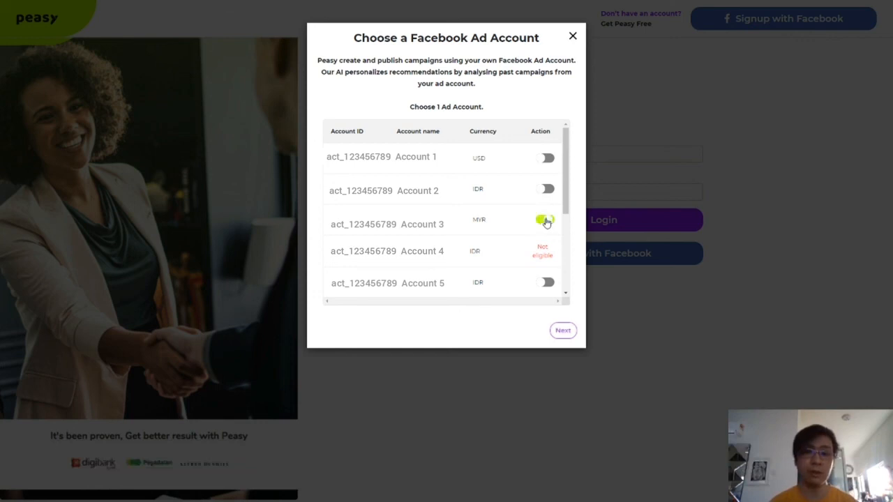
{"action": "left_click", "coordinate": [562, 332]}
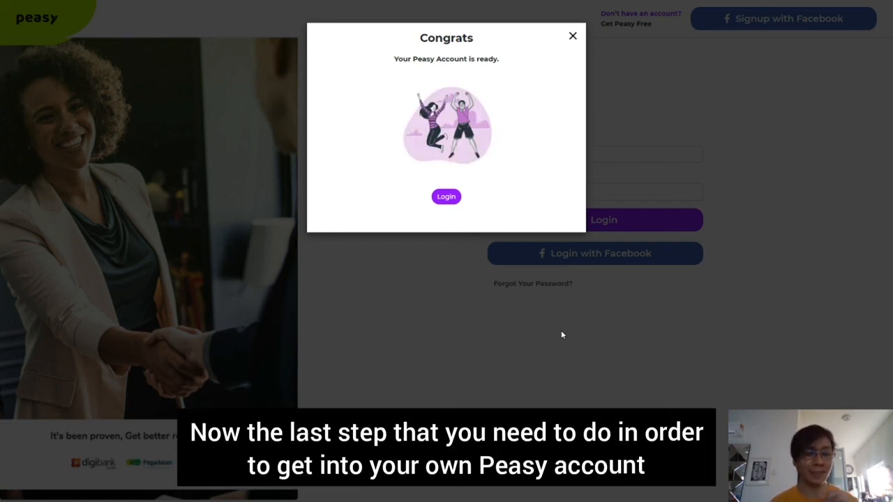
{"action": "left_click", "coordinate": [446, 198]}
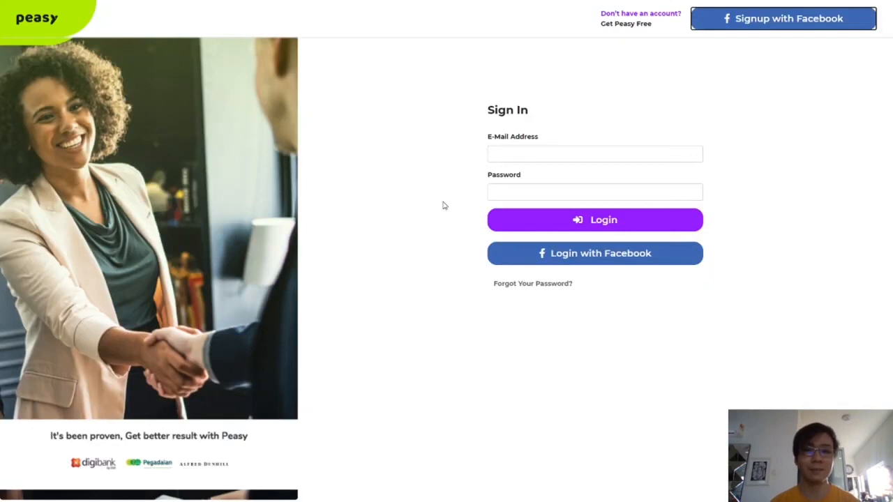